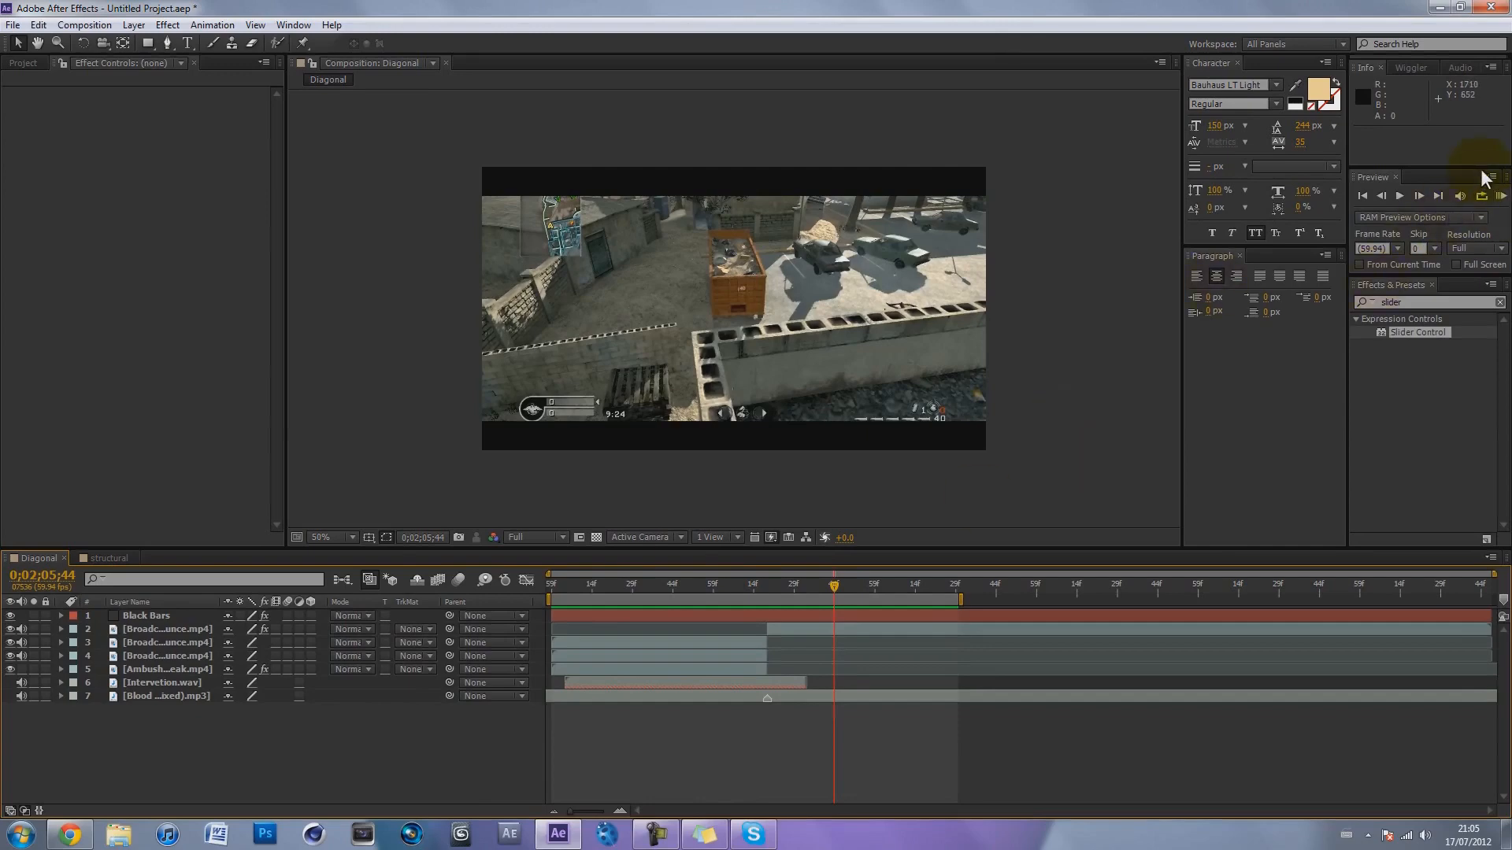
# Play the RAM preview of the Diagonal composition and scrub back and forth across its diagonal split transition between the two clips.
pyautogui.click(1500, 197)
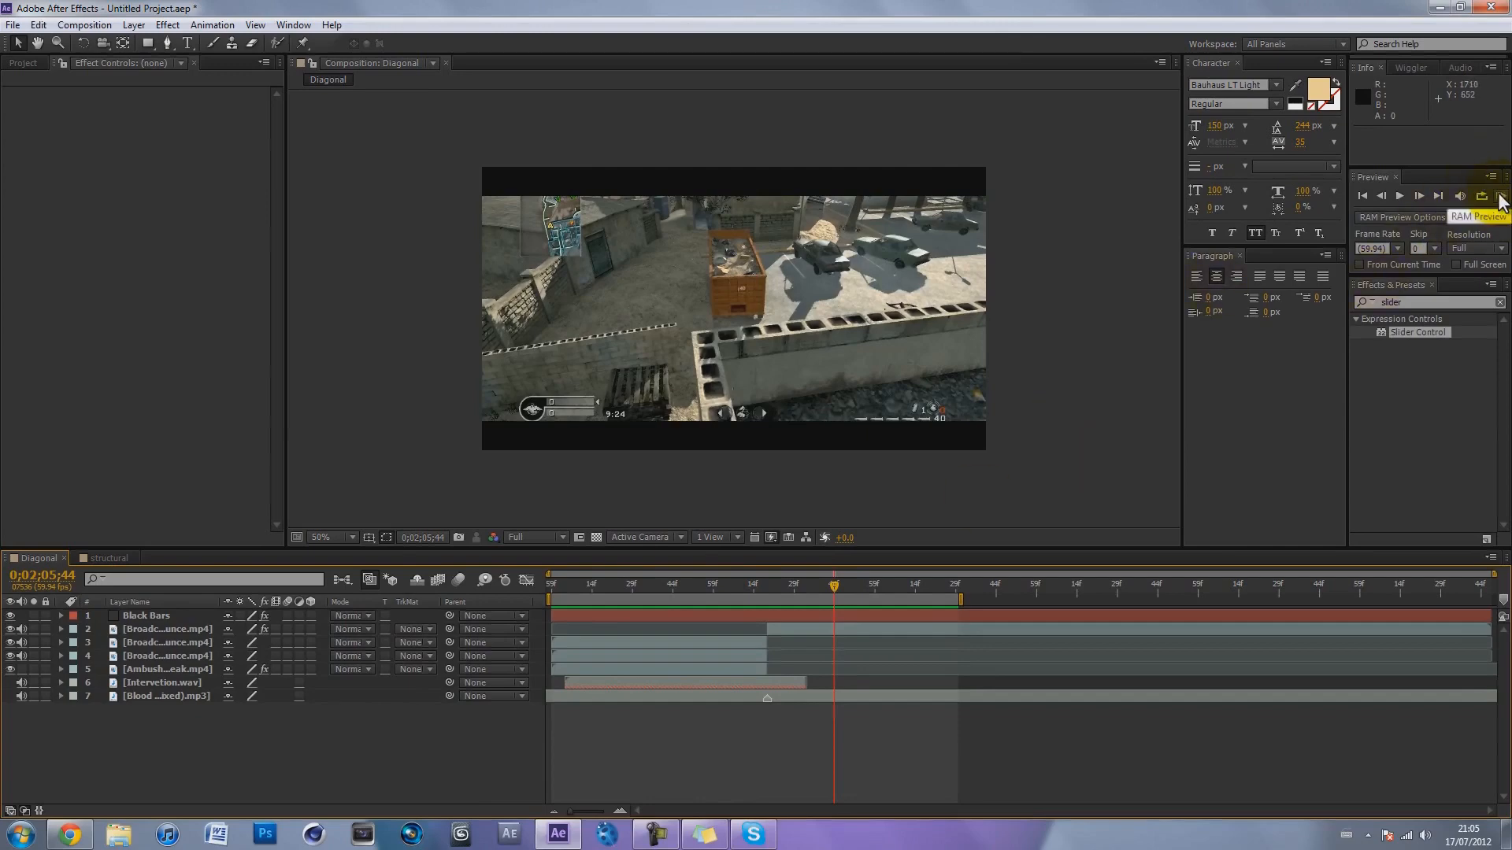
pyautogui.click(1140, 210)
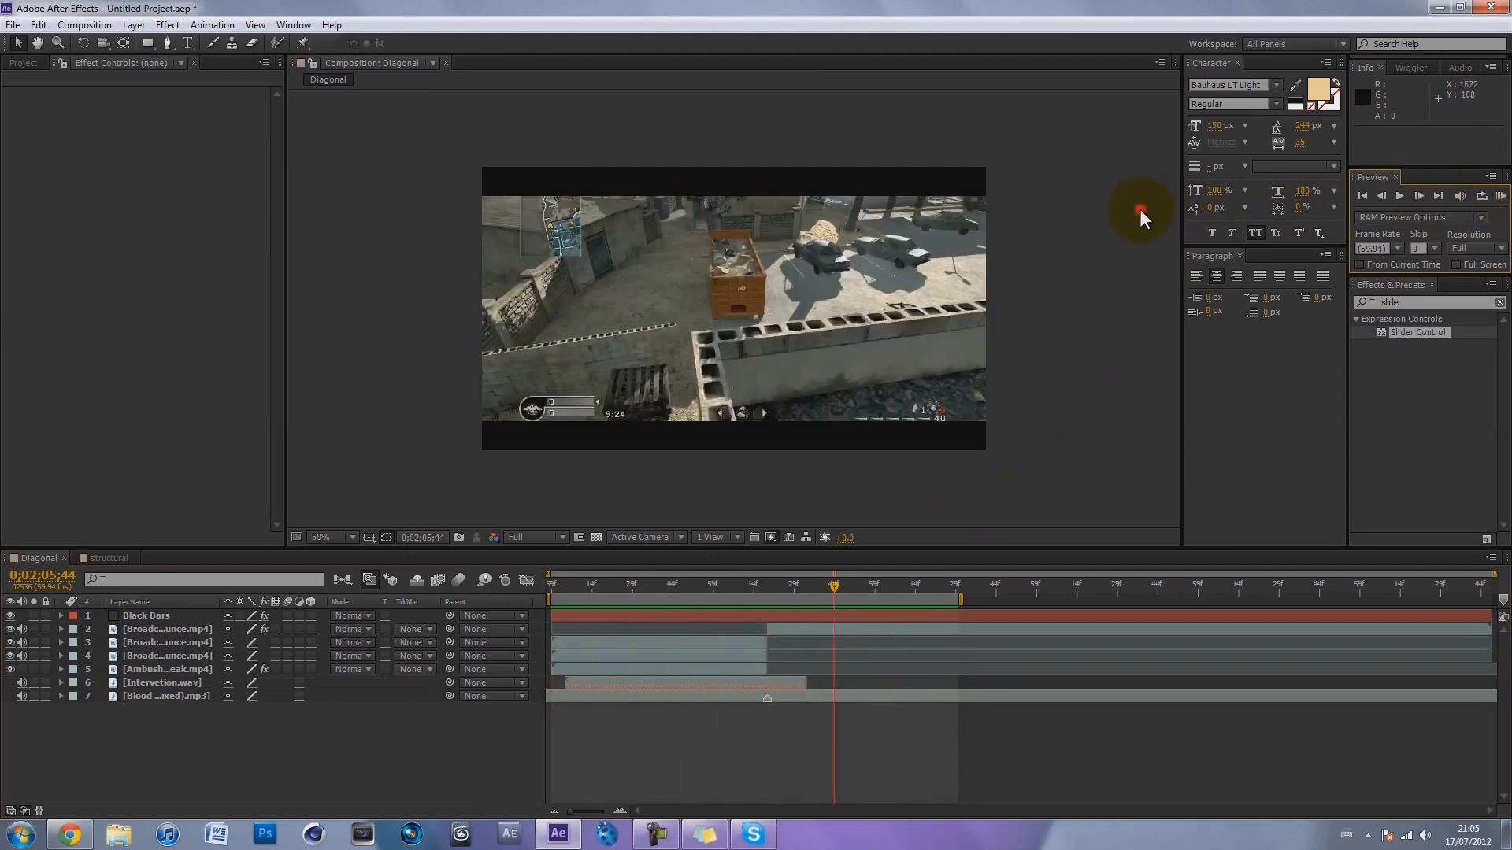
pyautogui.click(621, 585)
pyautogui.moveTo(621, 585); pyautogui.dragTo(753, 557)
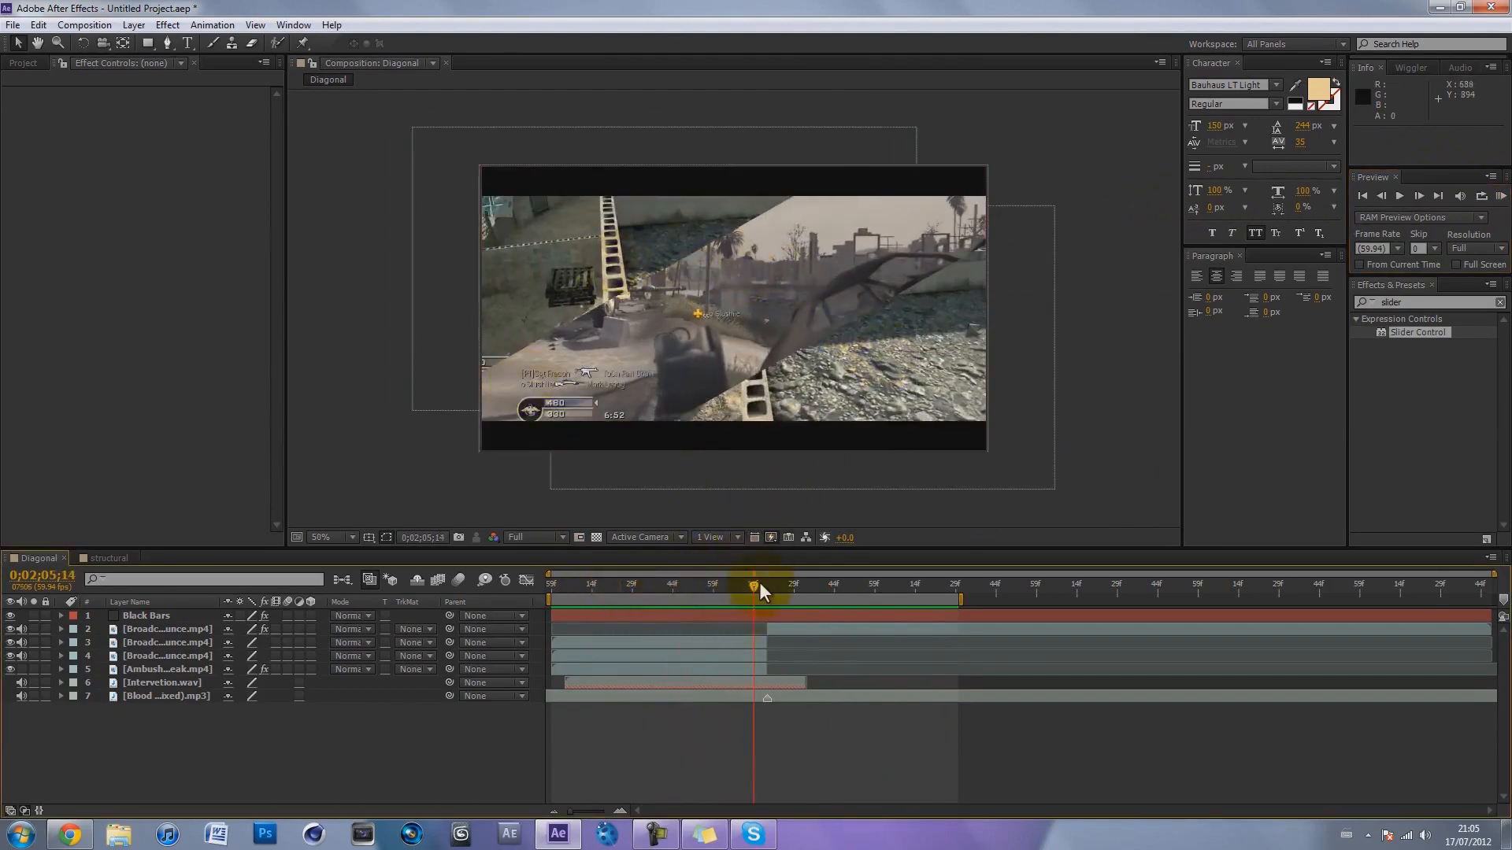
pyautogui.moveTo(753, 584); pyautogui.dragTo(796, 584)
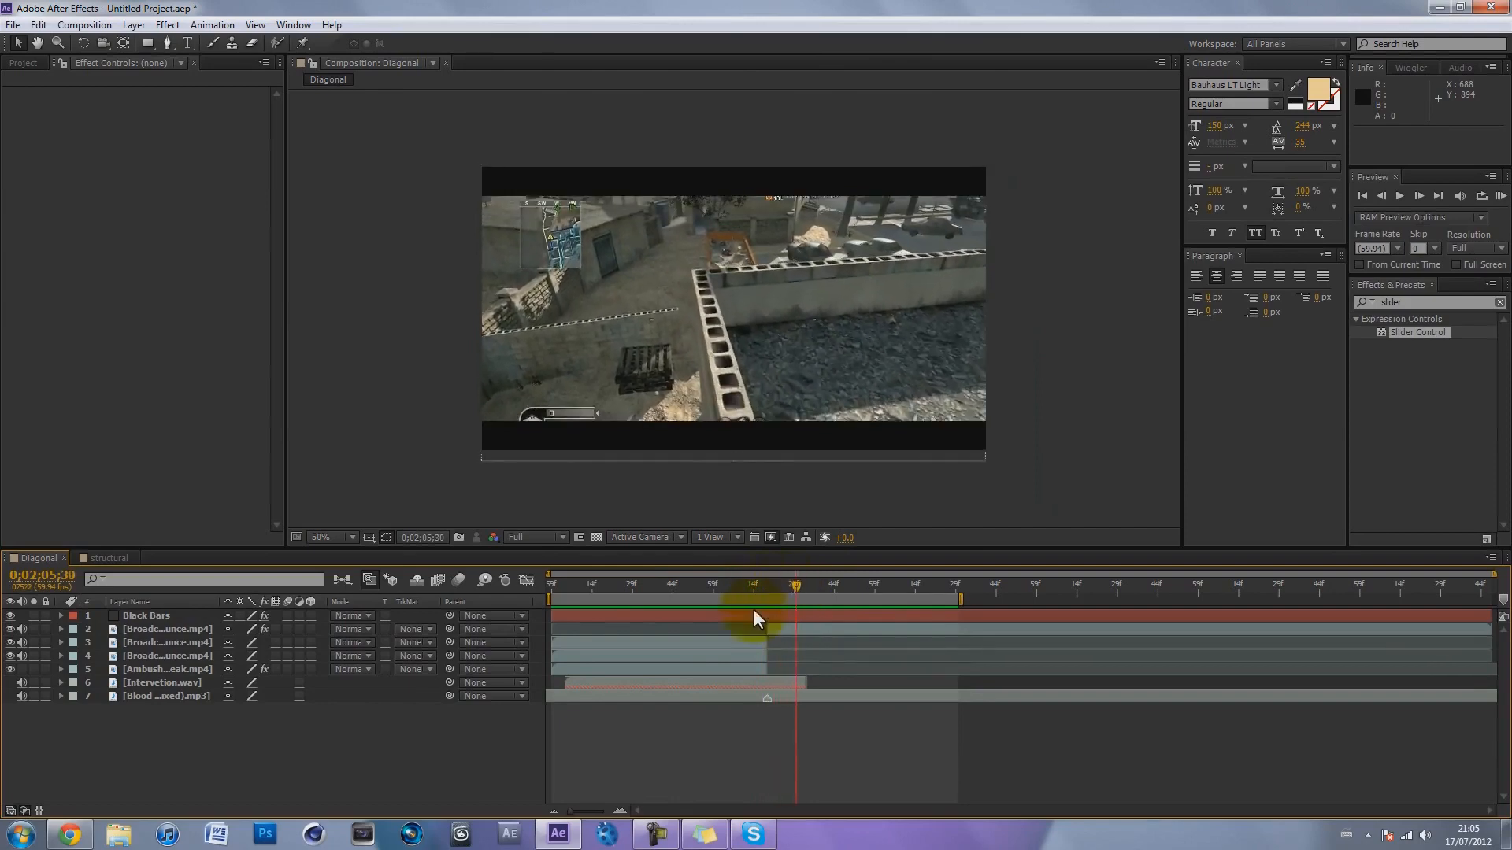
pyautogui.click(660, 681)
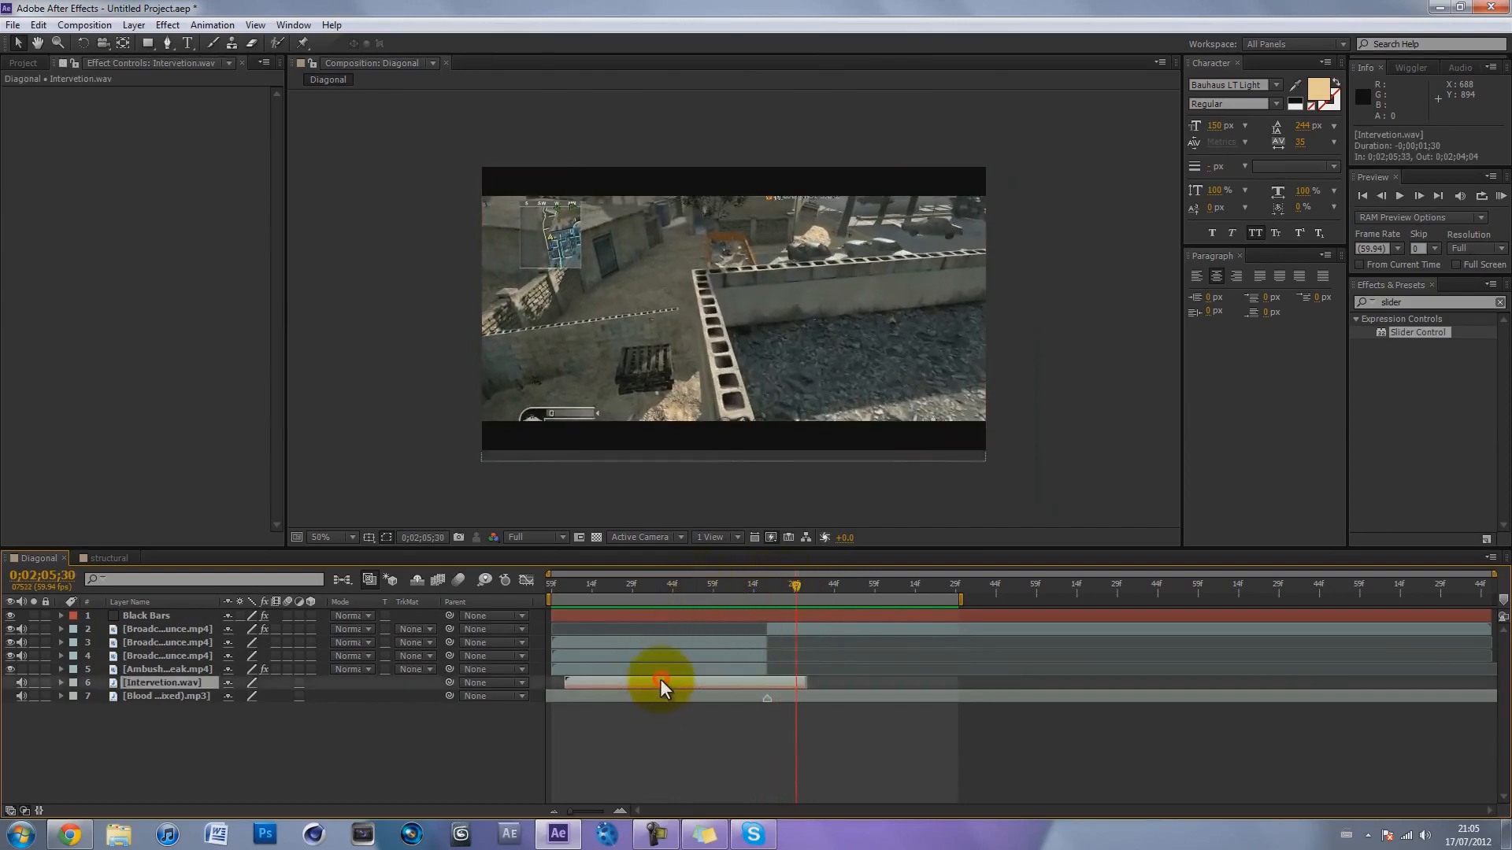
pyautogui.moveTo(622, 584); pyautogui.dragTo(762, 587)
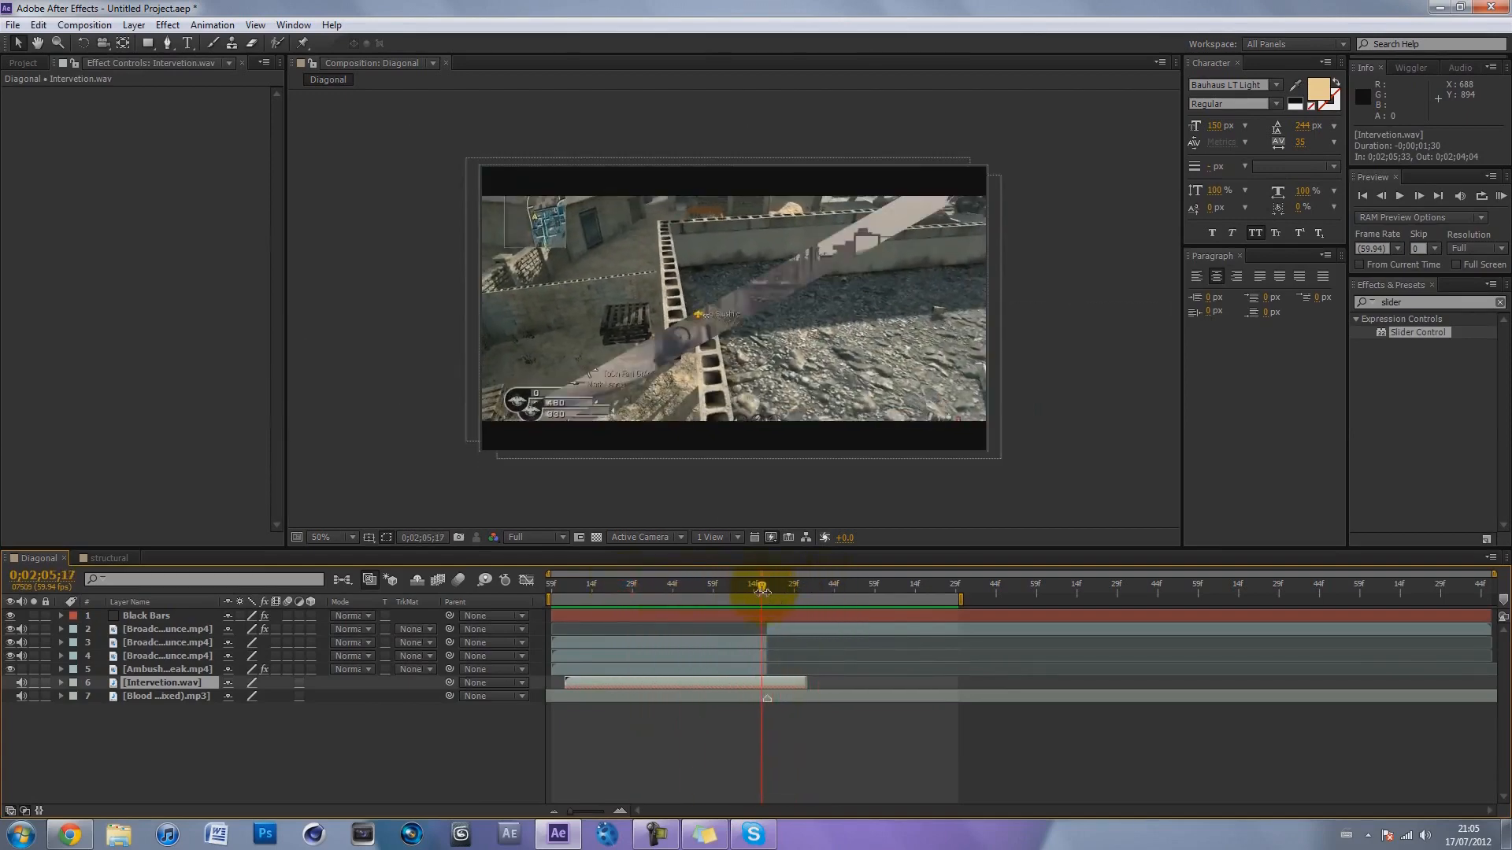
pyautogui.click(810, 746)
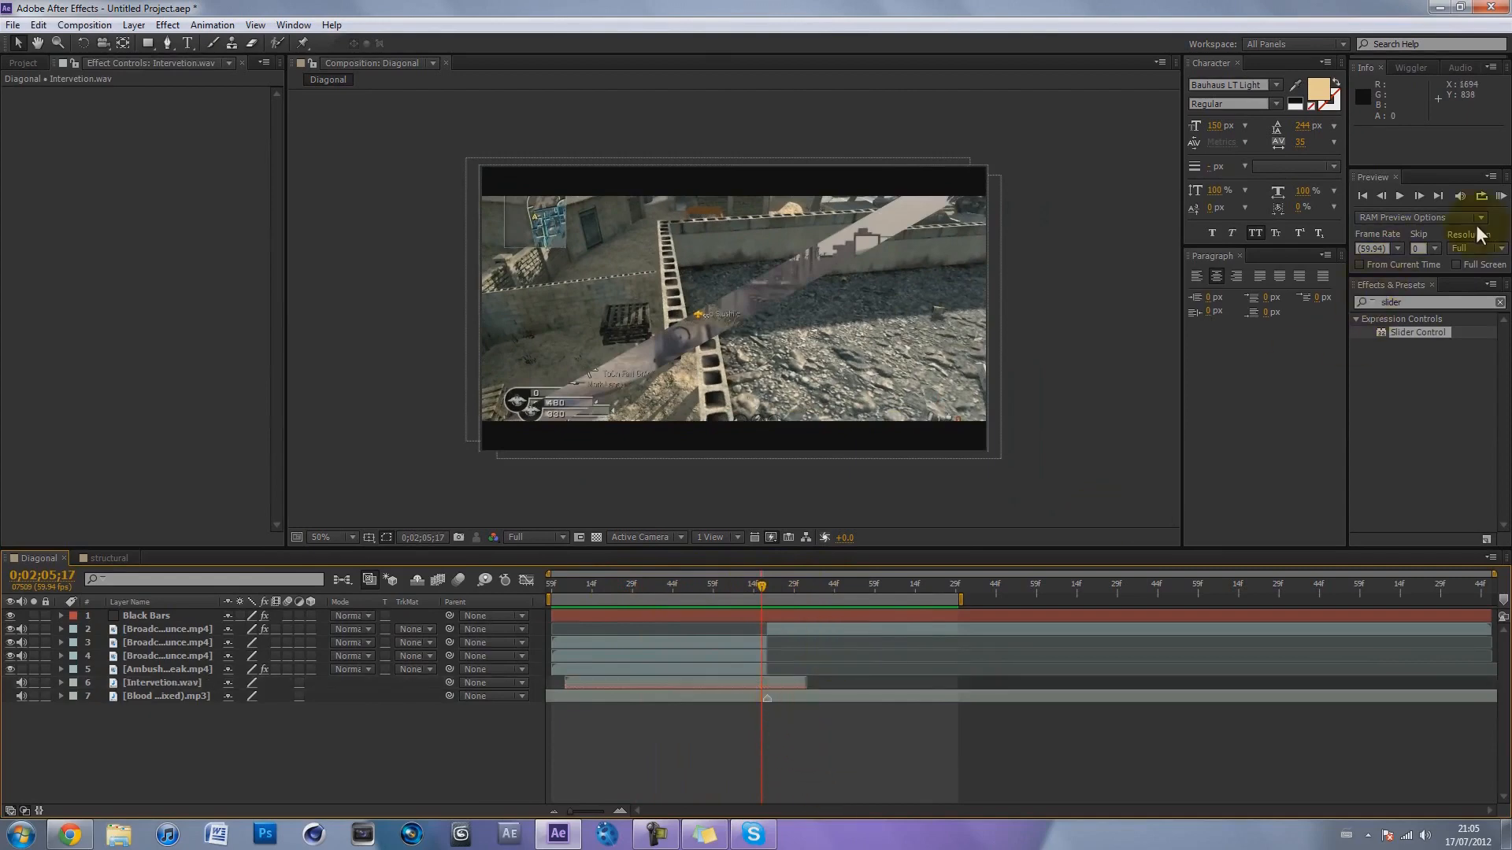
pyautogui.click(1501, 196)
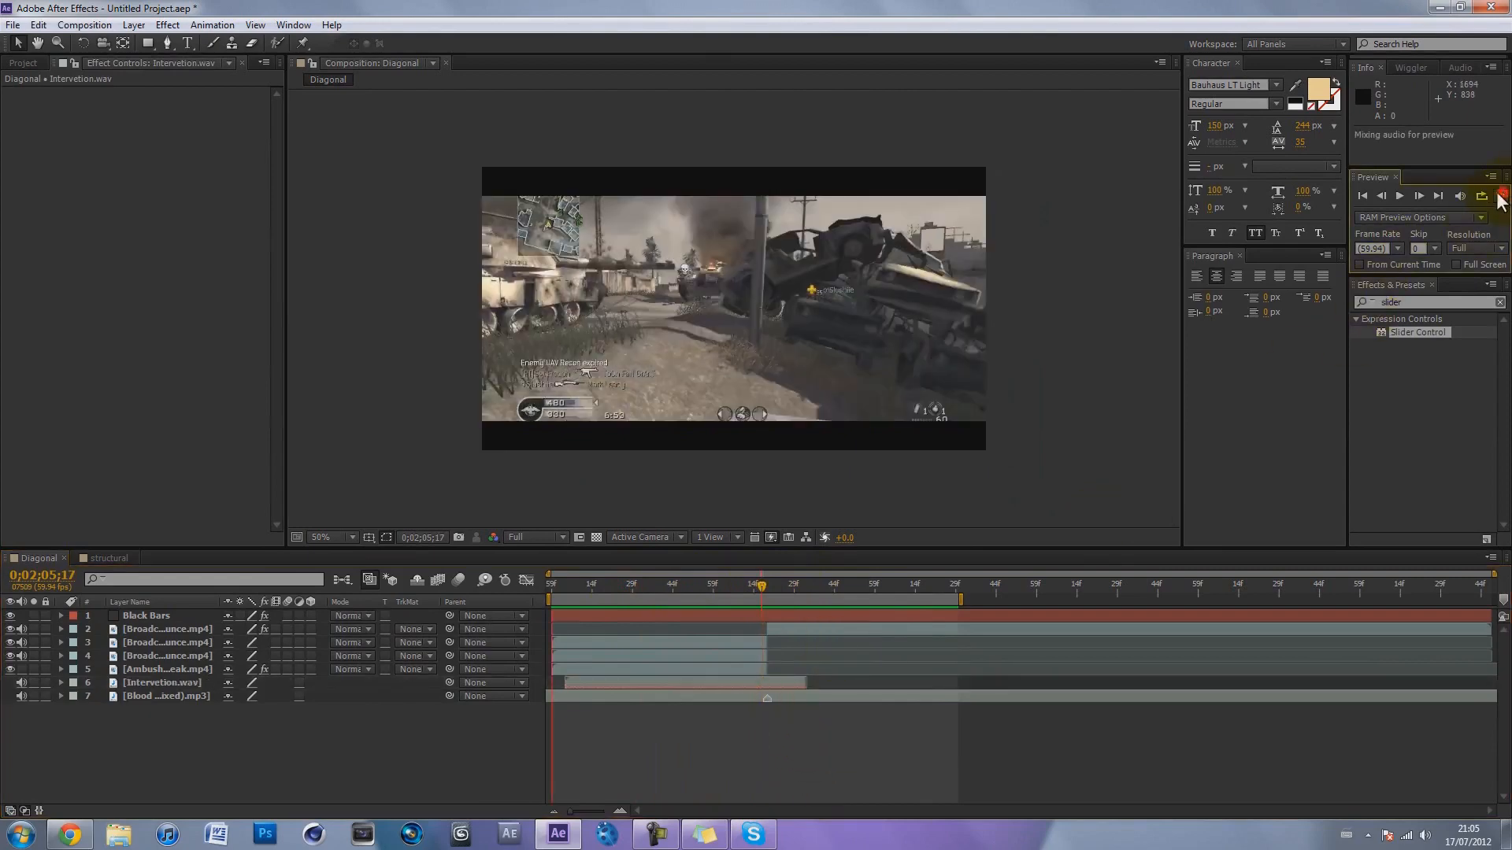
pyautogui.click(1051, 294)
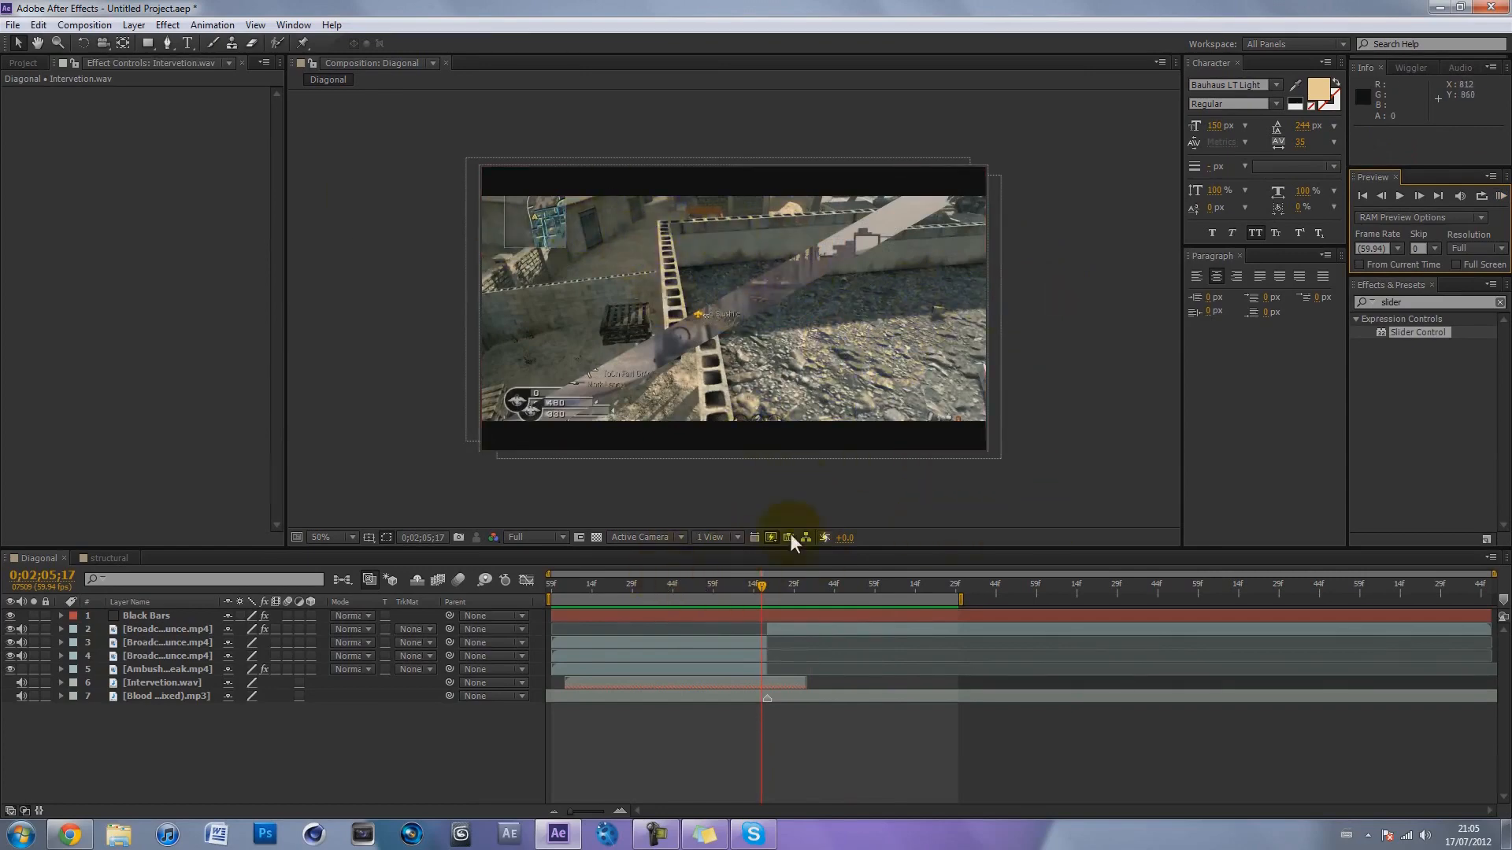
pyautogui.moveTo(767, 582); pyautogui.dragTo(791, 587)
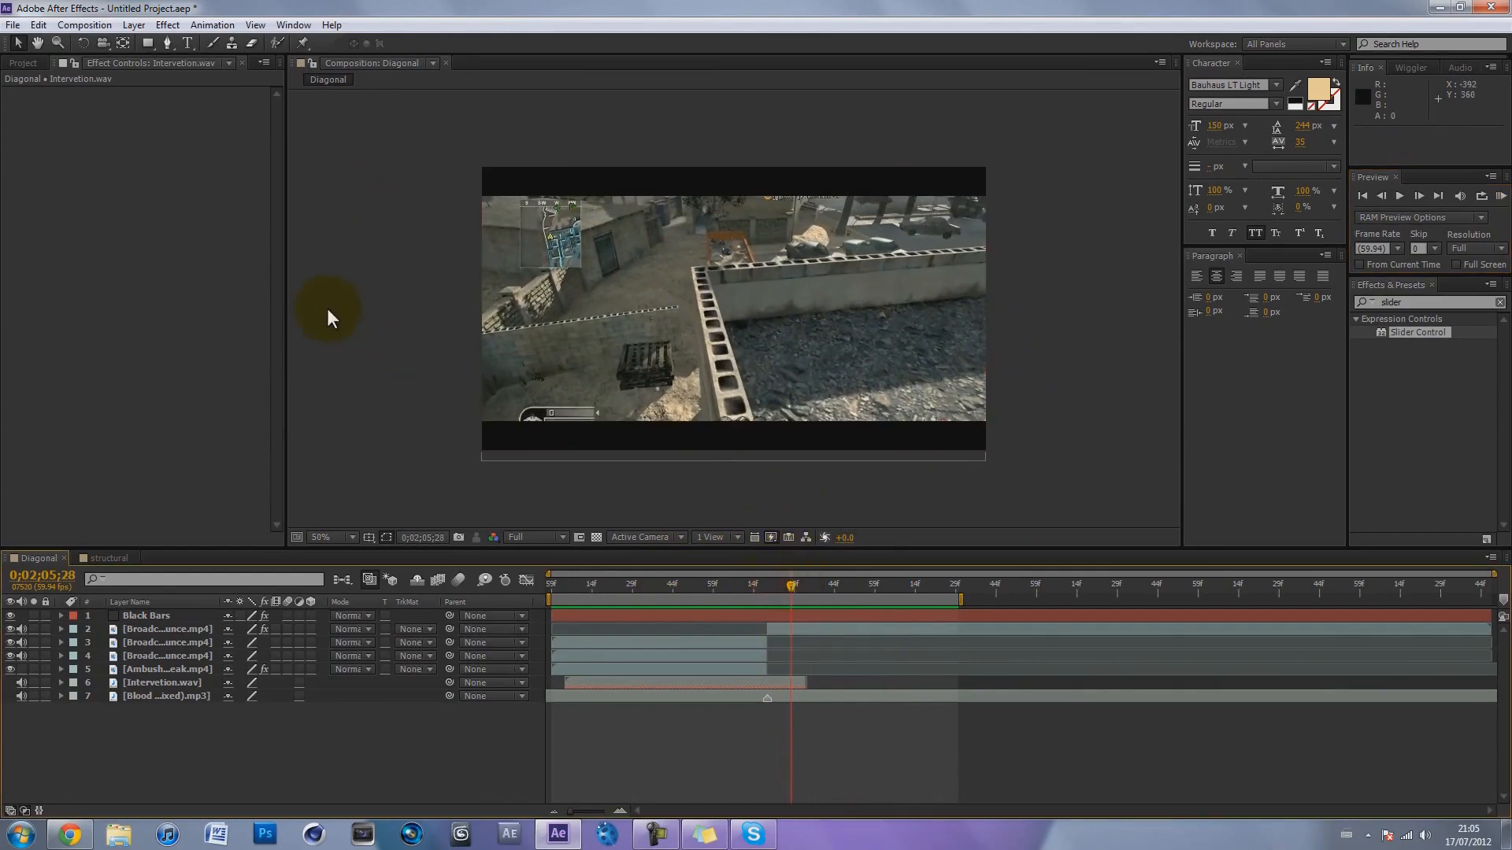
pyautogui.moveTo(1435, 350); pyautogui.dragTo(718, 562)
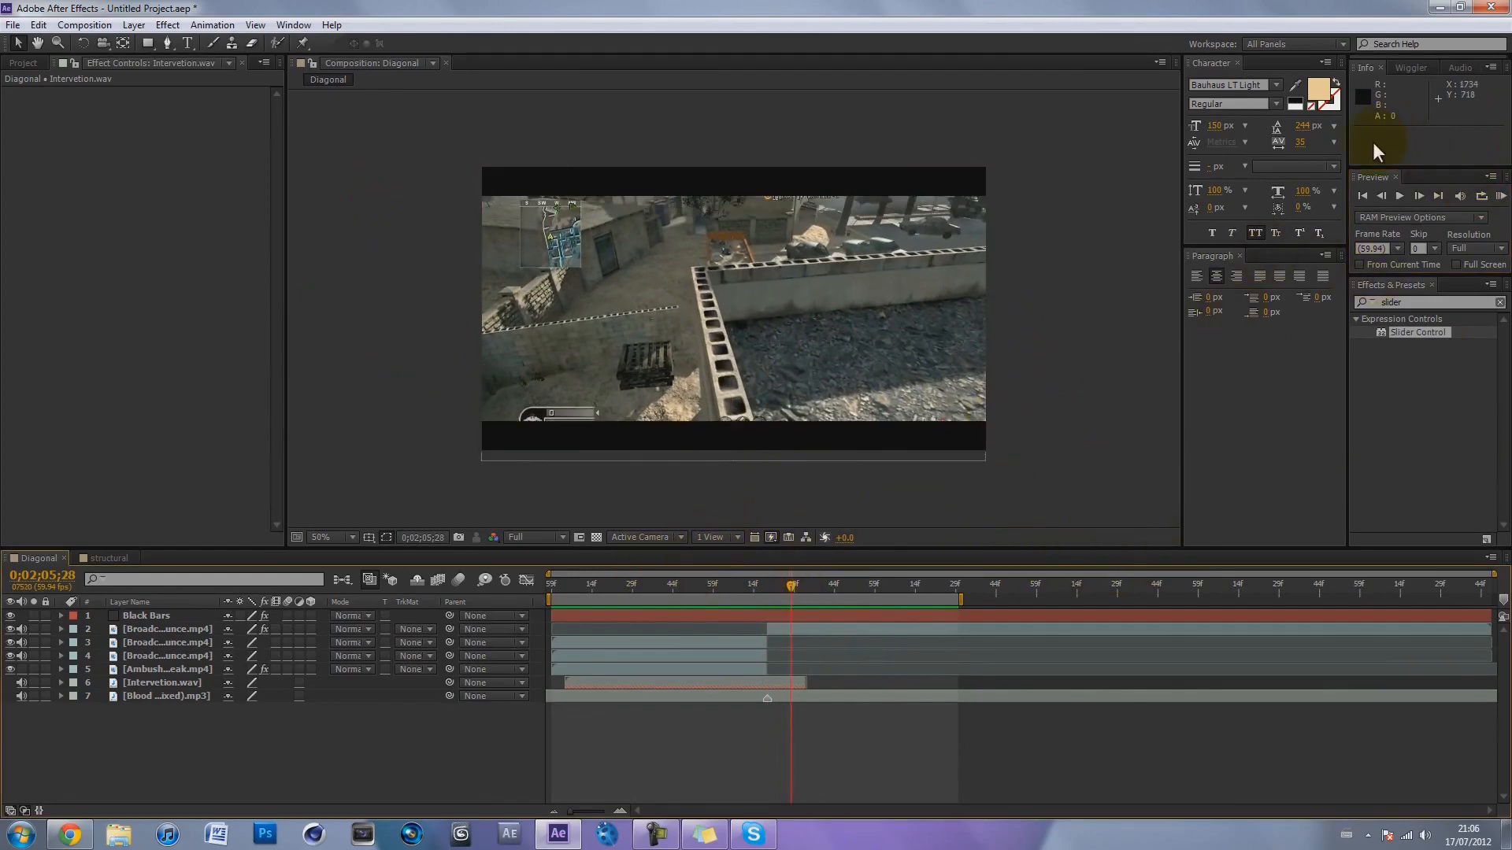
# Compare the split transition in the structural composition with the Diagonal one by scrubbing both, and RAM-preview the structural composition.
pyautogui.click(101, 555)
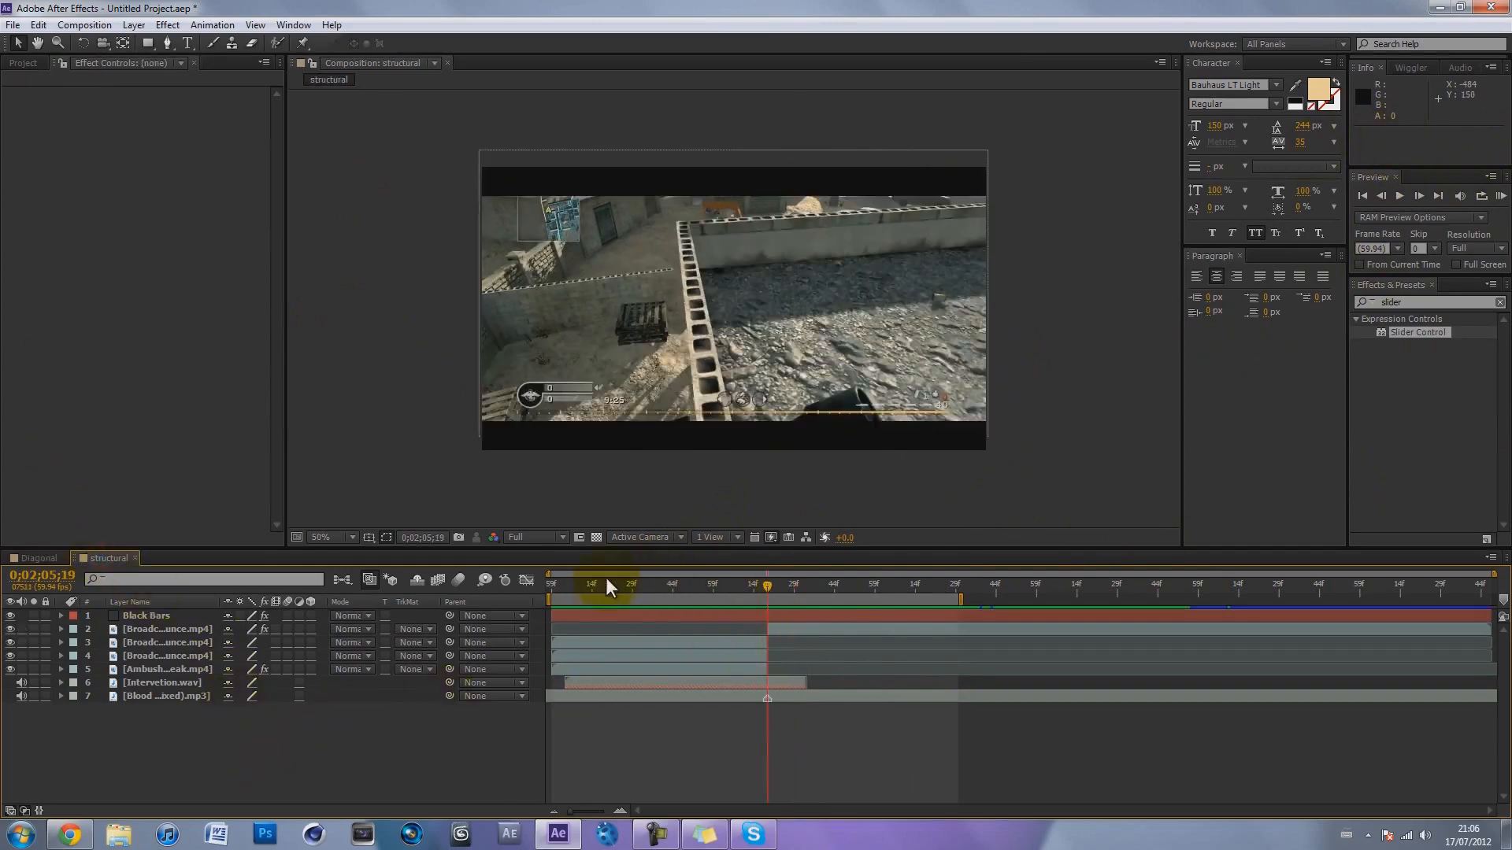
pyautogui.moveTo(582, 583)
pyautogui.mouseDown()
pyautogui.moveTo(765, 586)
pyautogui.moveTo(574, 582)
pyautogui.mouseUp()
pyautogui.click(655, 716)
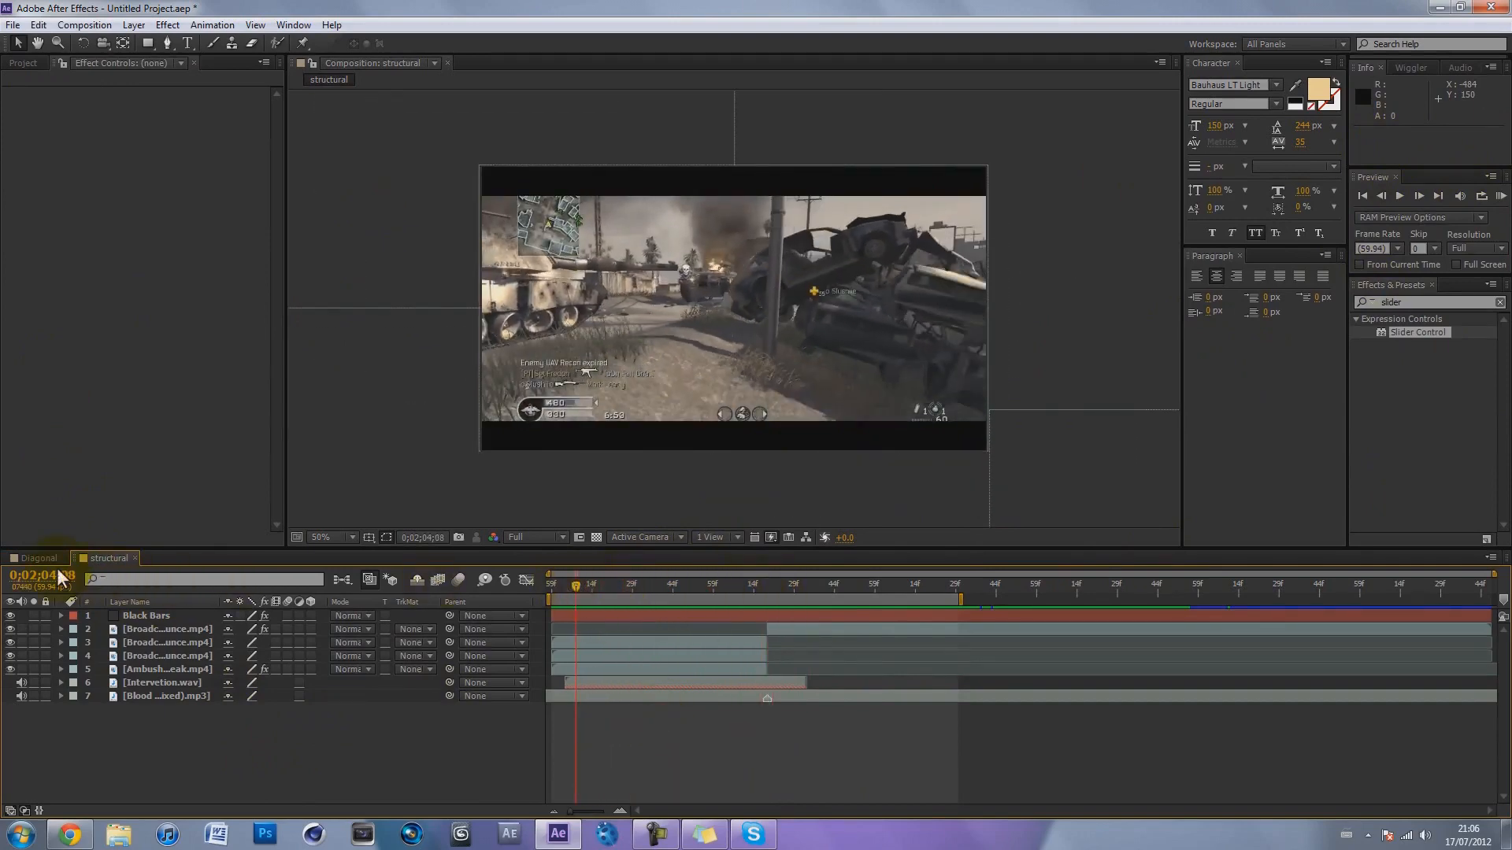
pyautogui.click(24, 553)
pyautogui.moveTo(721, 578); pyautogui.dragTo(745, 582)
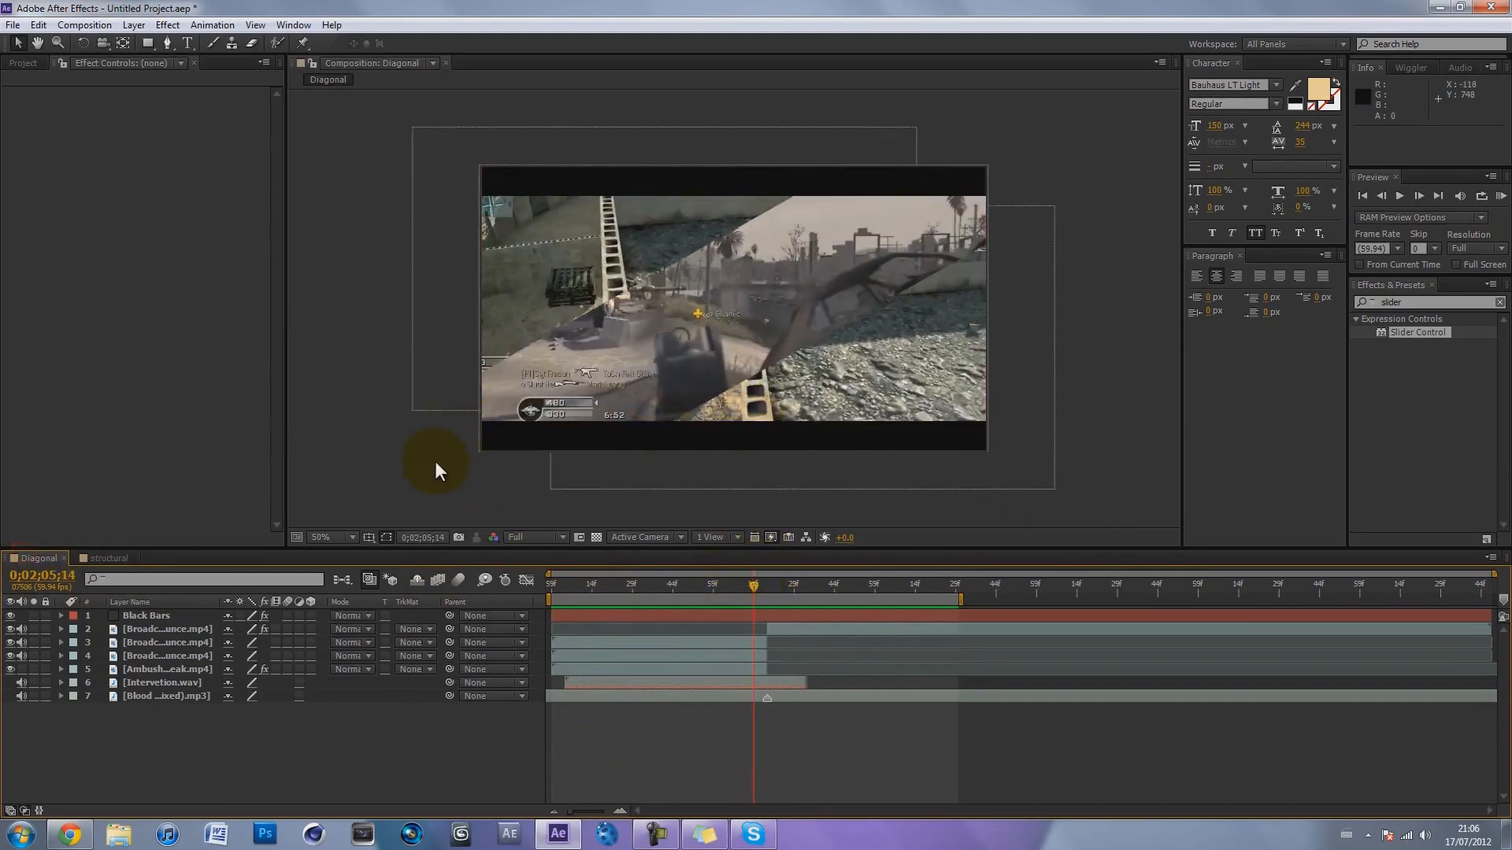
pyautogui.click(93, 555)
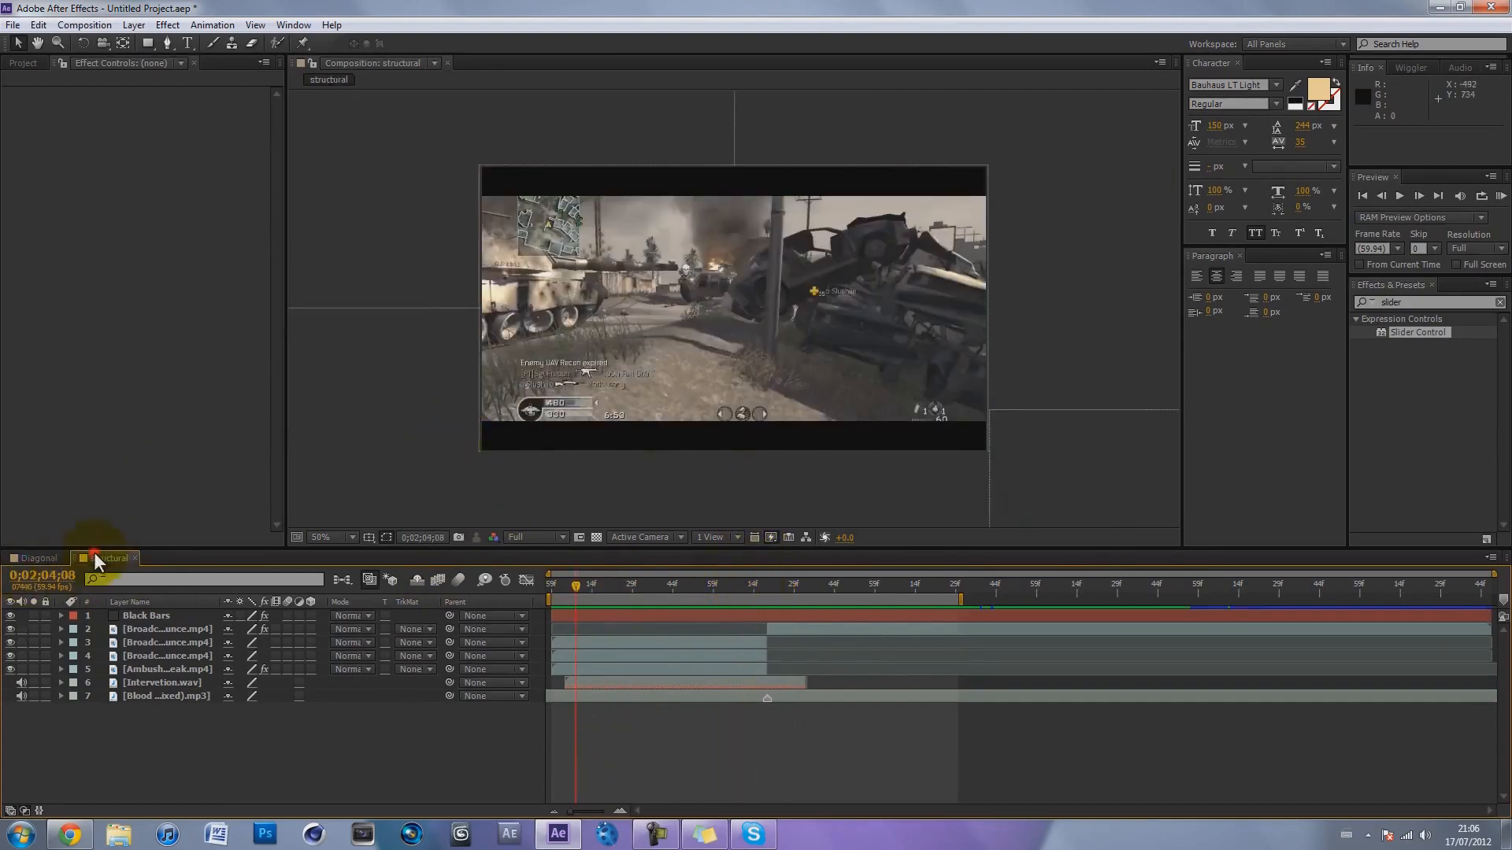
pyautogui.moveTo(596, 582); pyautogui.dragTo(763, 576)
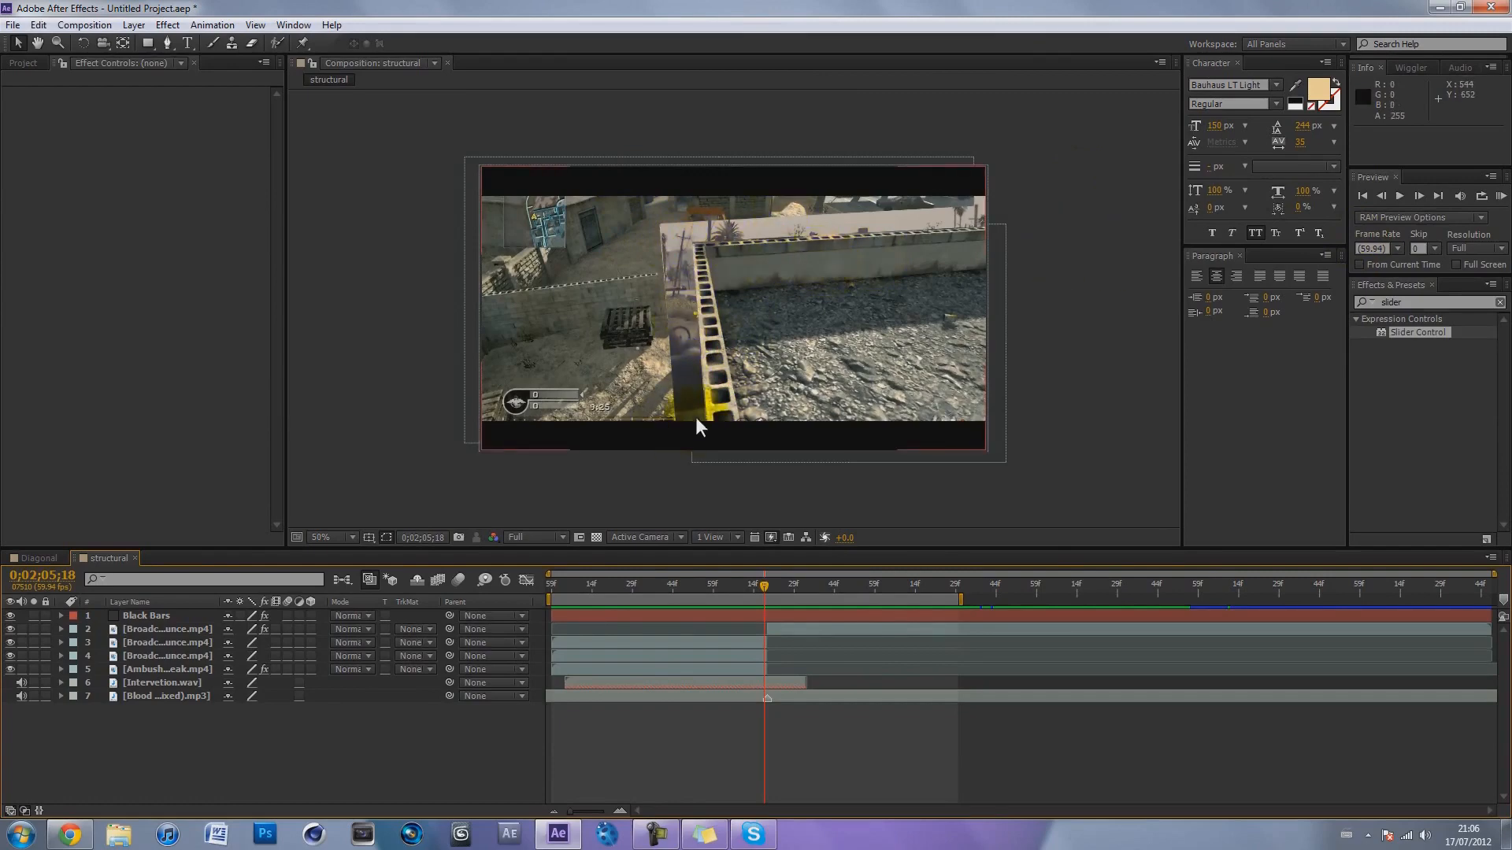
pyautogui.click(1501, 197)
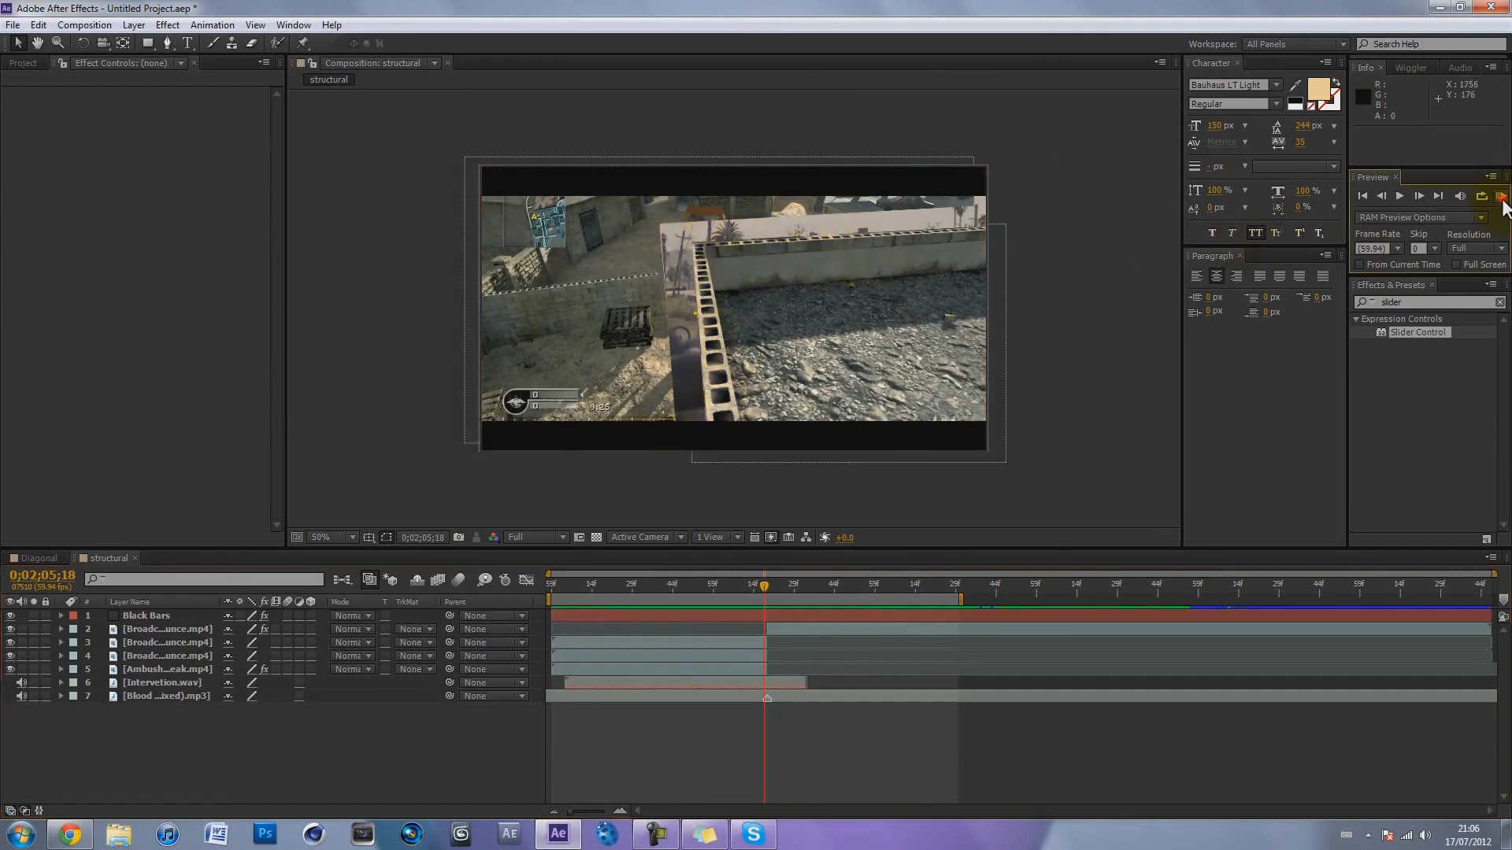
pyautogui.click(1107, 306)
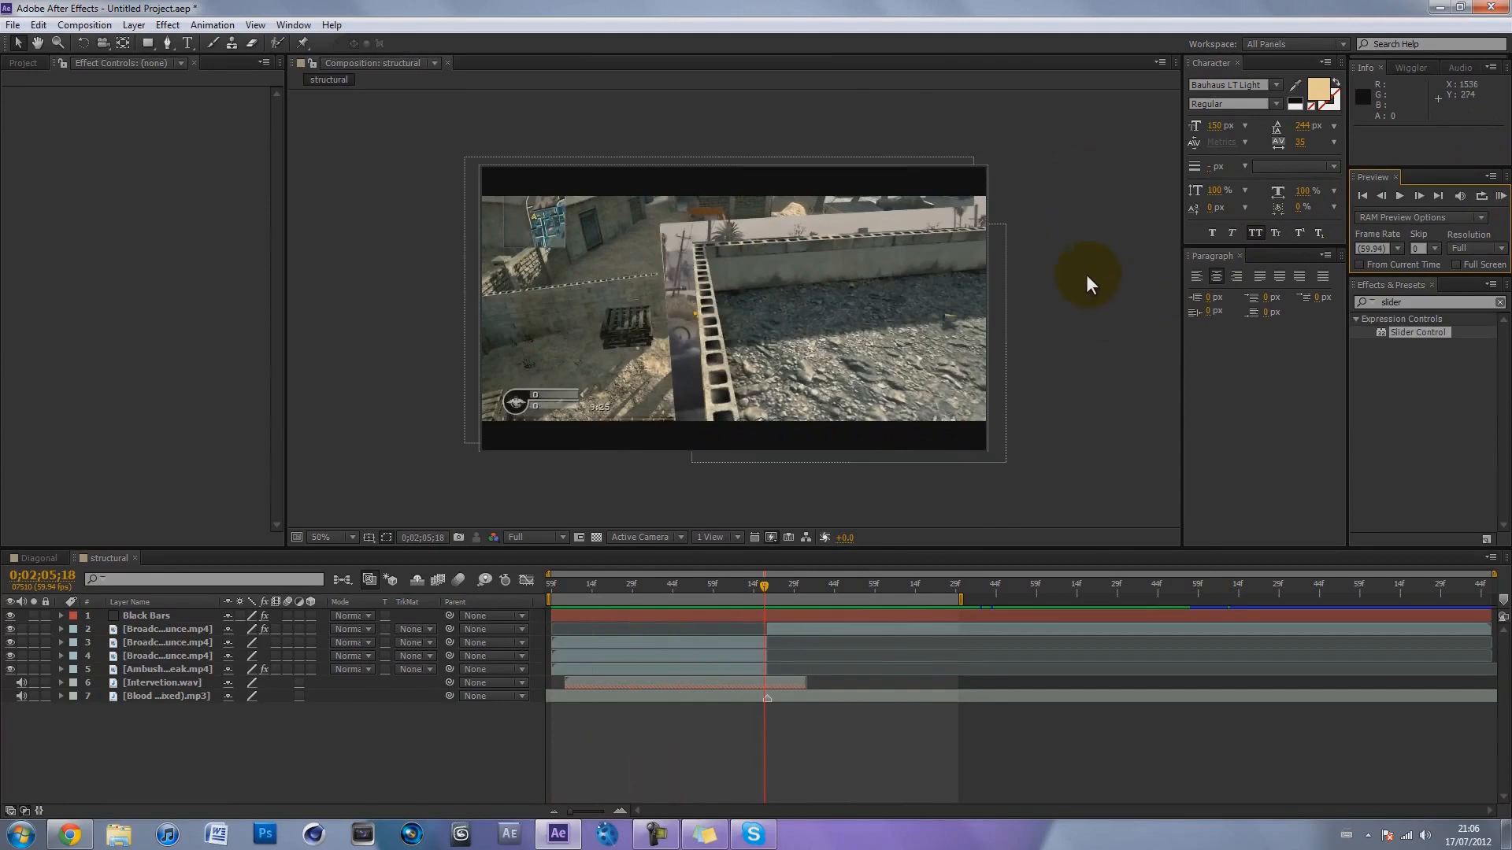
# Delete the Black Bars layer, the three Broadcast clip layers and the Intervetion.wav layer from the Diagonal composition.
pyautogui.click(33, 558)
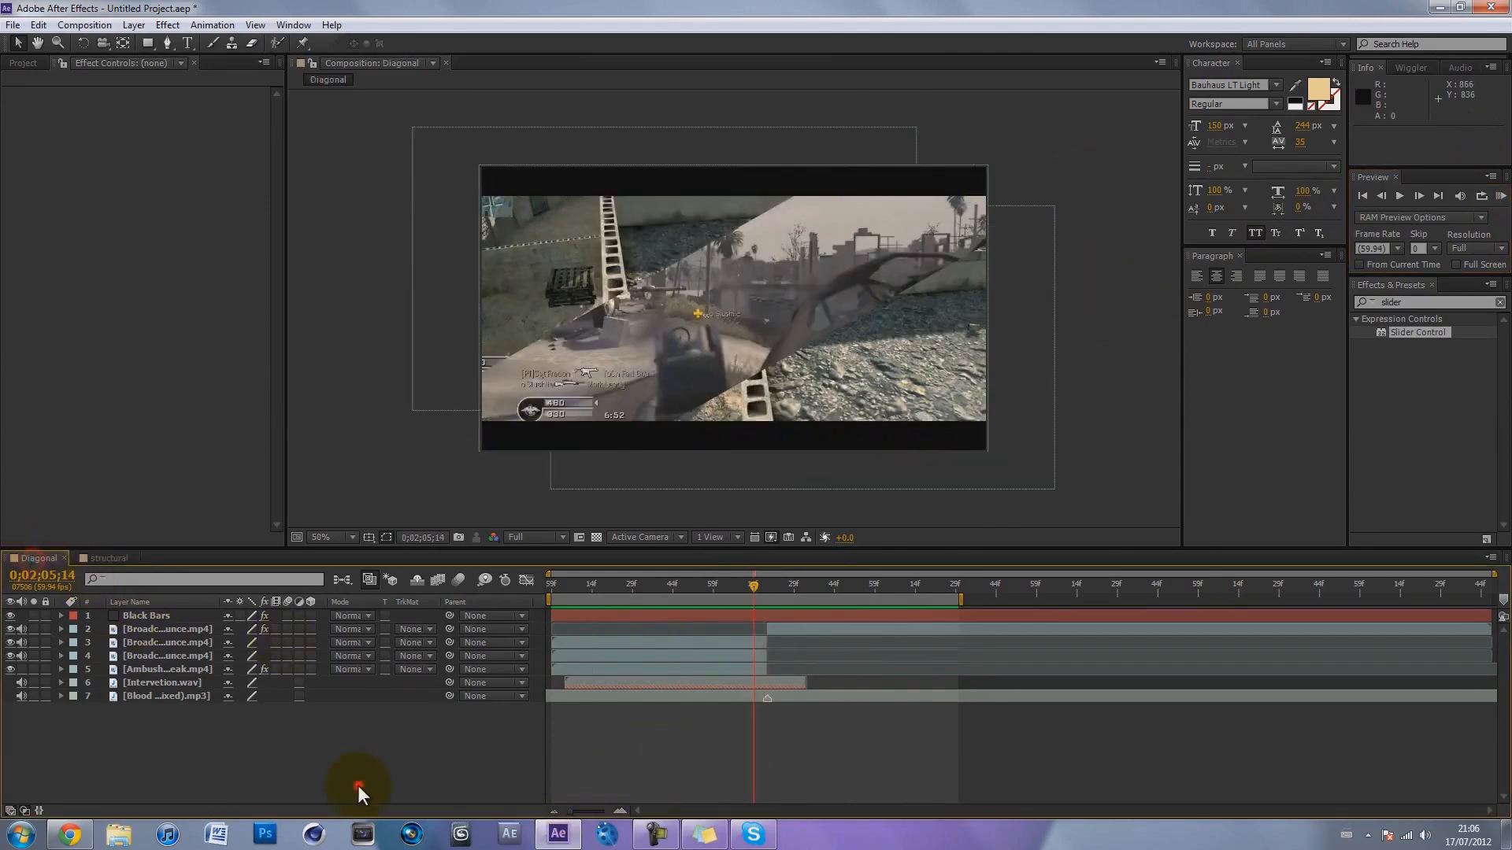
pyautogui.click(143, 644)
pyautogui.click(99, 613)
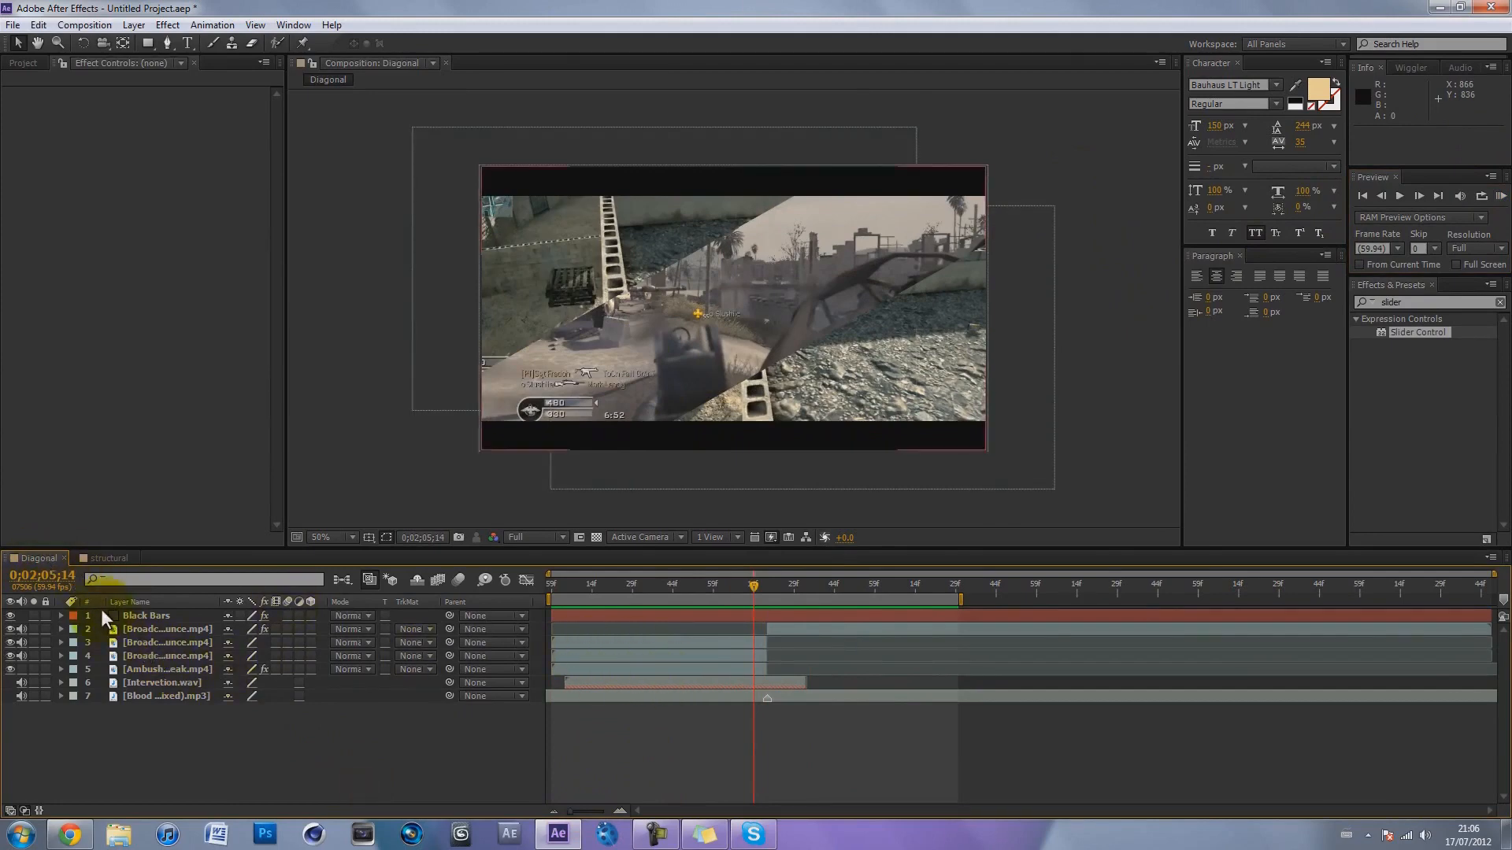
pyautogui.click(147, 615)
pyautogui.press('Delete')
pyautogui.click(146, 616)
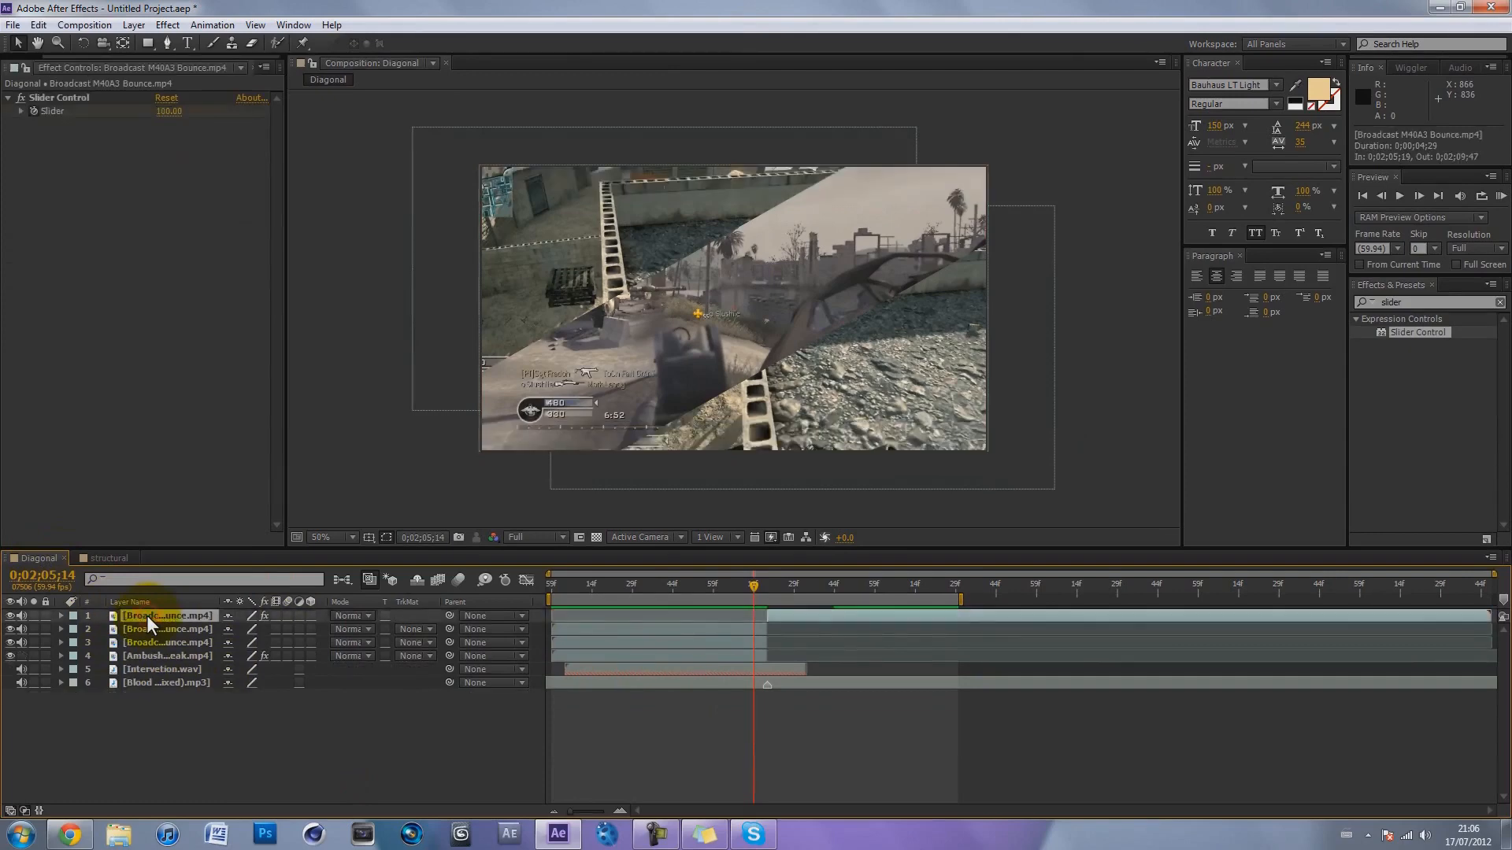
pyautogui.press('Delete')
pyautogui.click(146, 615)
pyautogui.press('Delete')
pyautogui.click(146, 616)
pyautogui.press('Delete')
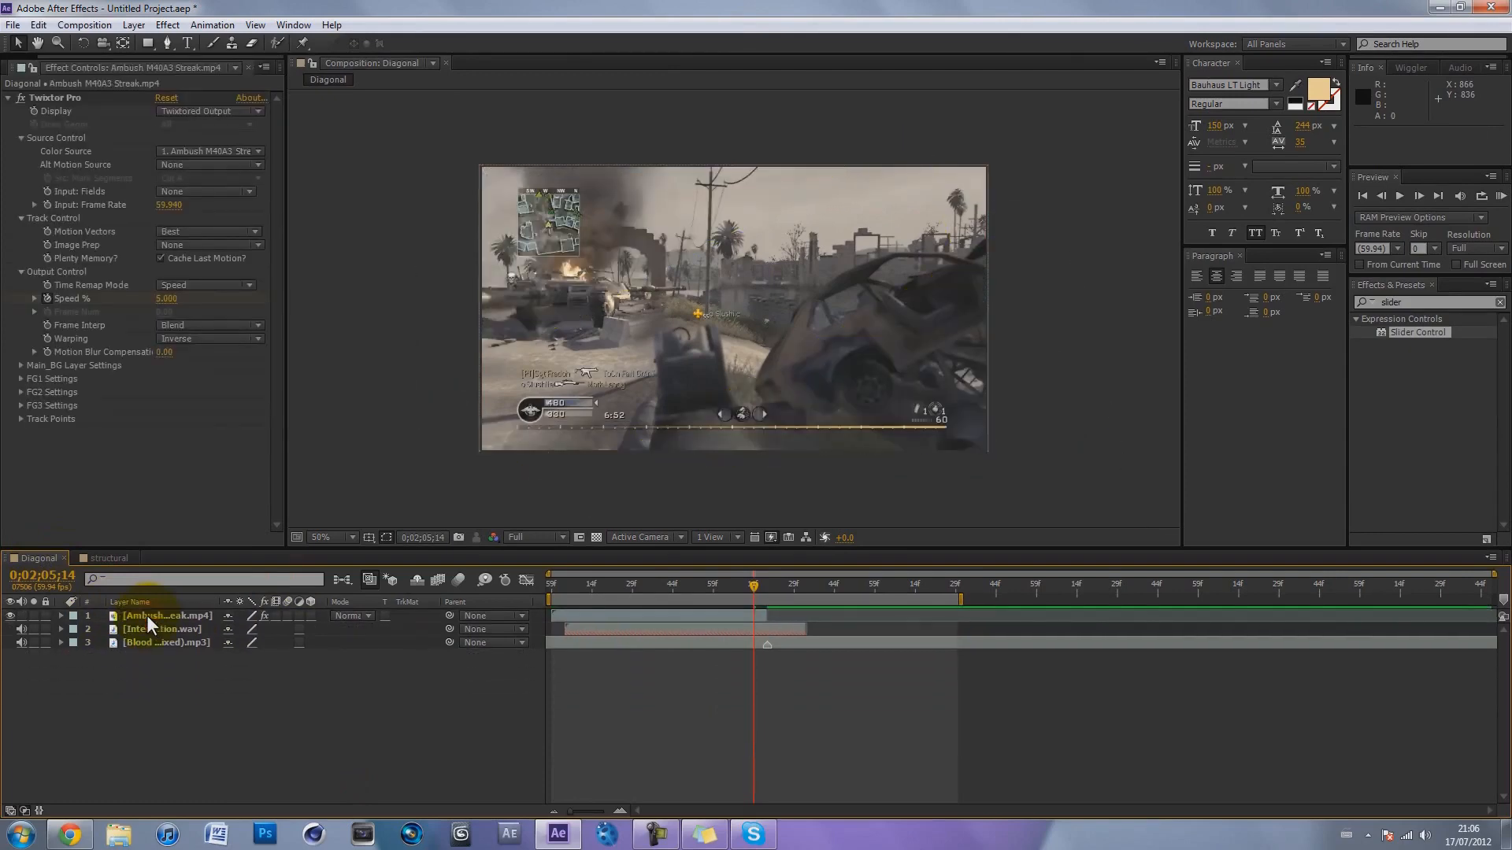
pyautogui.click(636, 630)
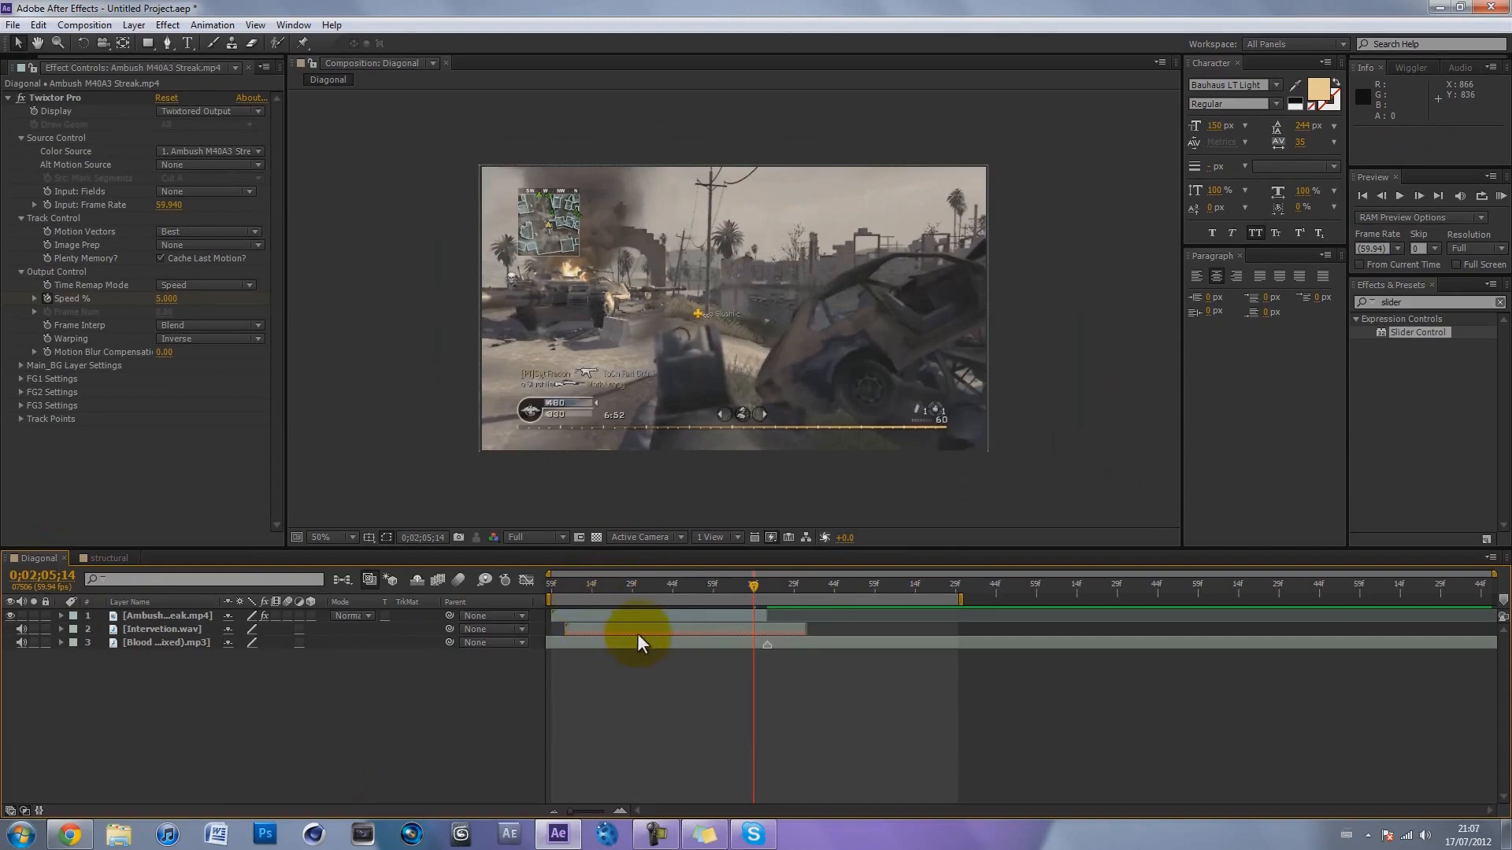
pyautogui.press('Delete')
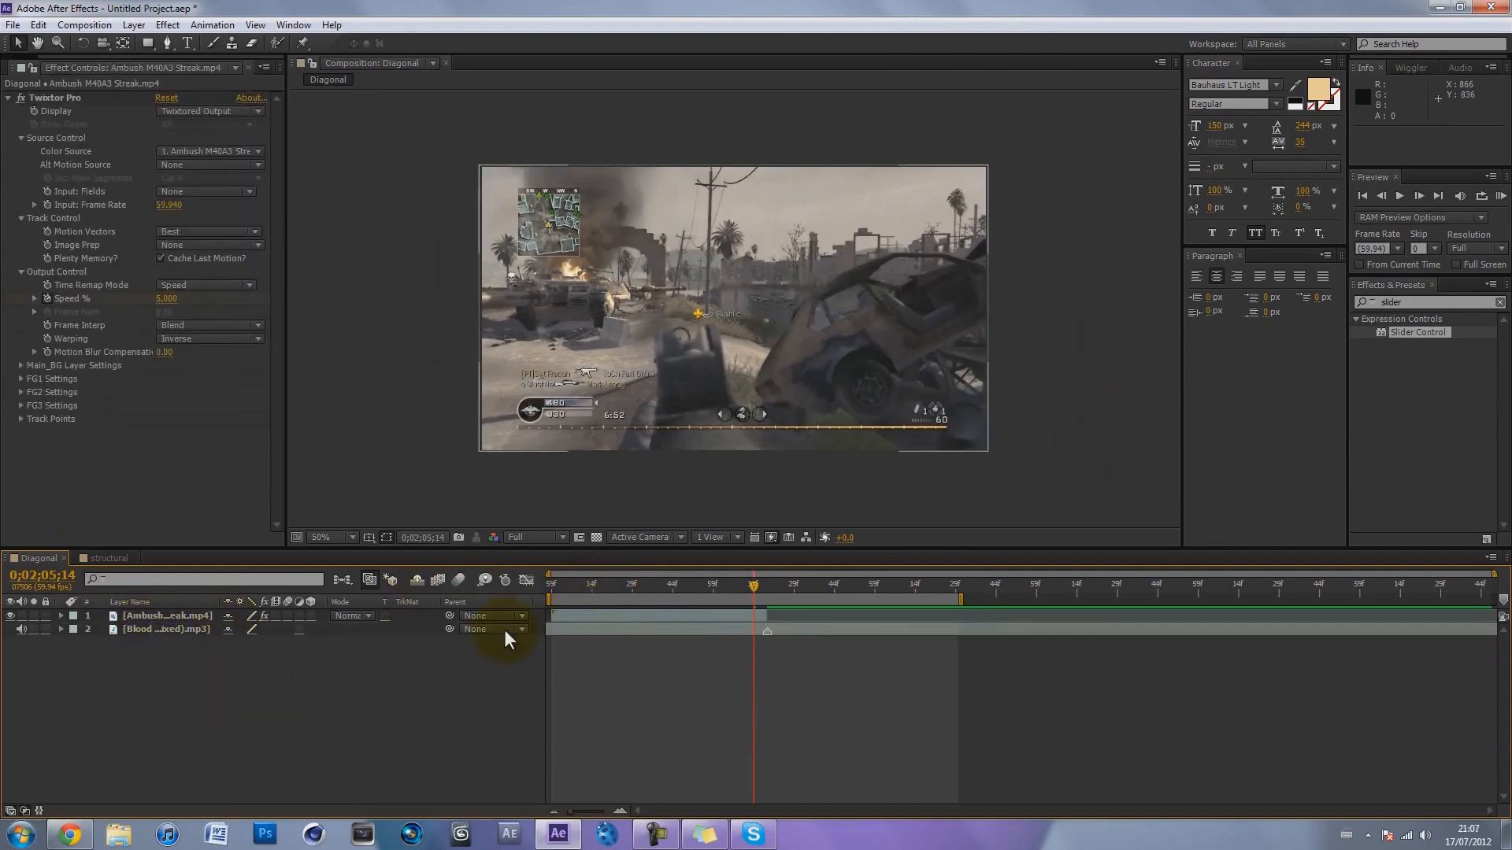
# Add Broadcast M40A3 Bounce.mp4 above the Ambush clip in the Diagonal timeline and move the current time to the cut at 0;02;05;19.
pyautogui.moveTo(556, 586); pyautogui.dragTo(753, 559)
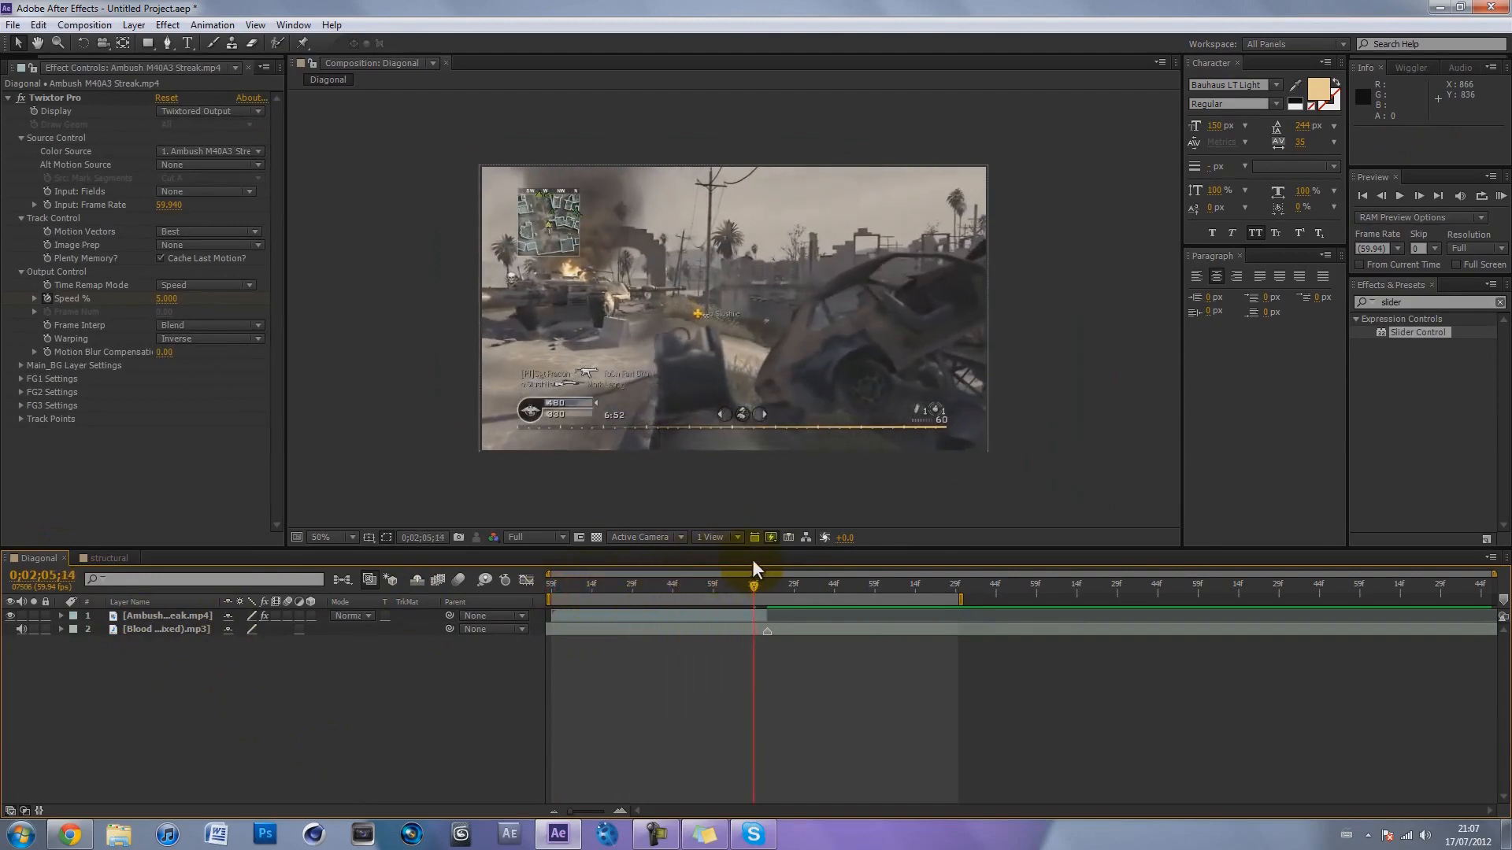
pyautogui.moveTo(674, 596); pyautogui.dragTo(741, 577)
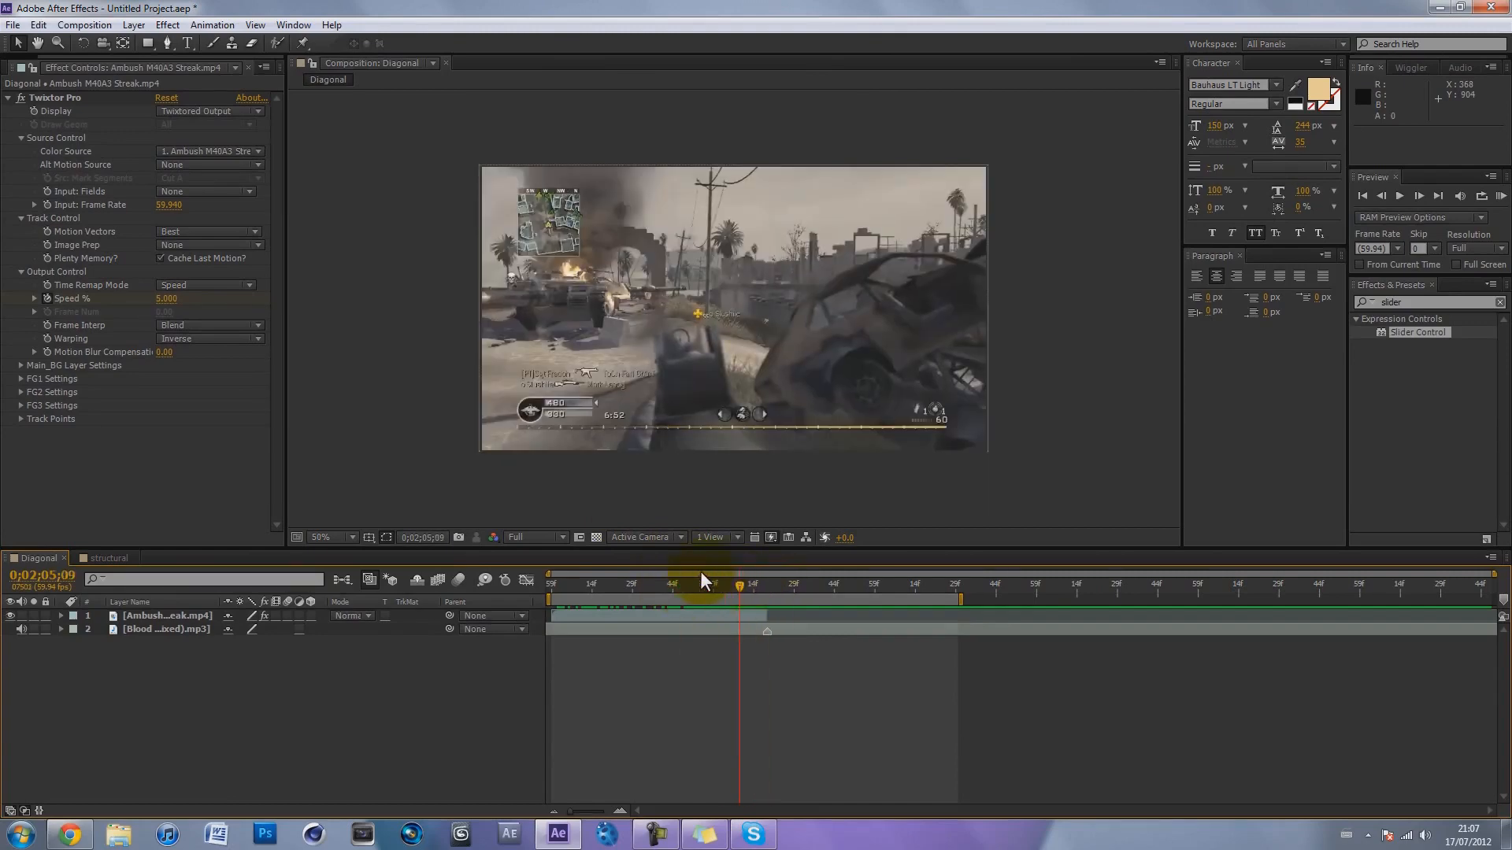
pyautogui.moveTo(732, 577); pyautogui.dragTo(758, 570)
pyautogui.click(636, 457)
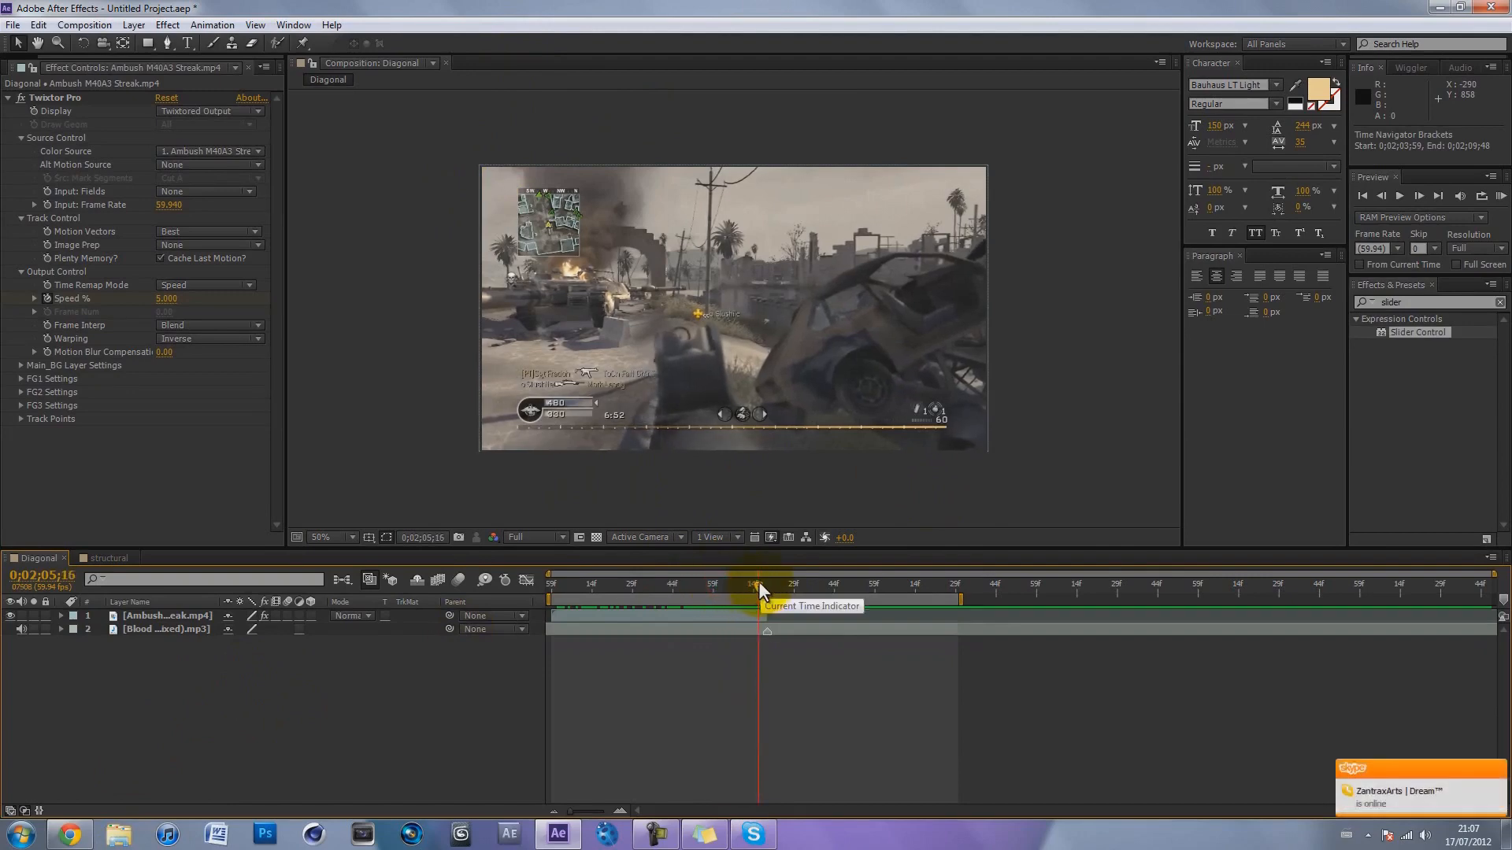
pyautogui.click(394, 684)
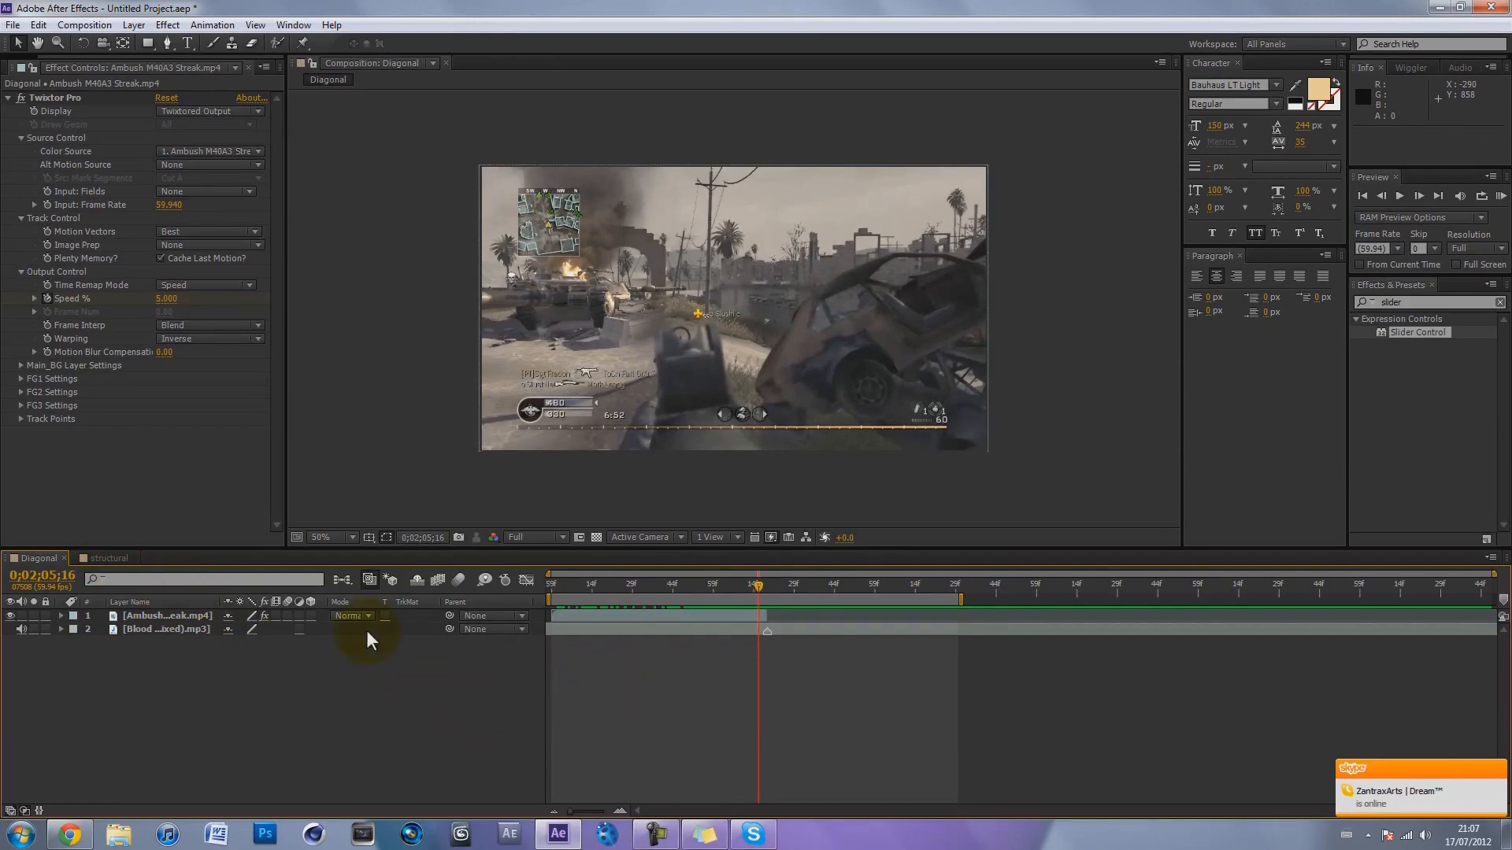
pyautogui.click(16, 67)
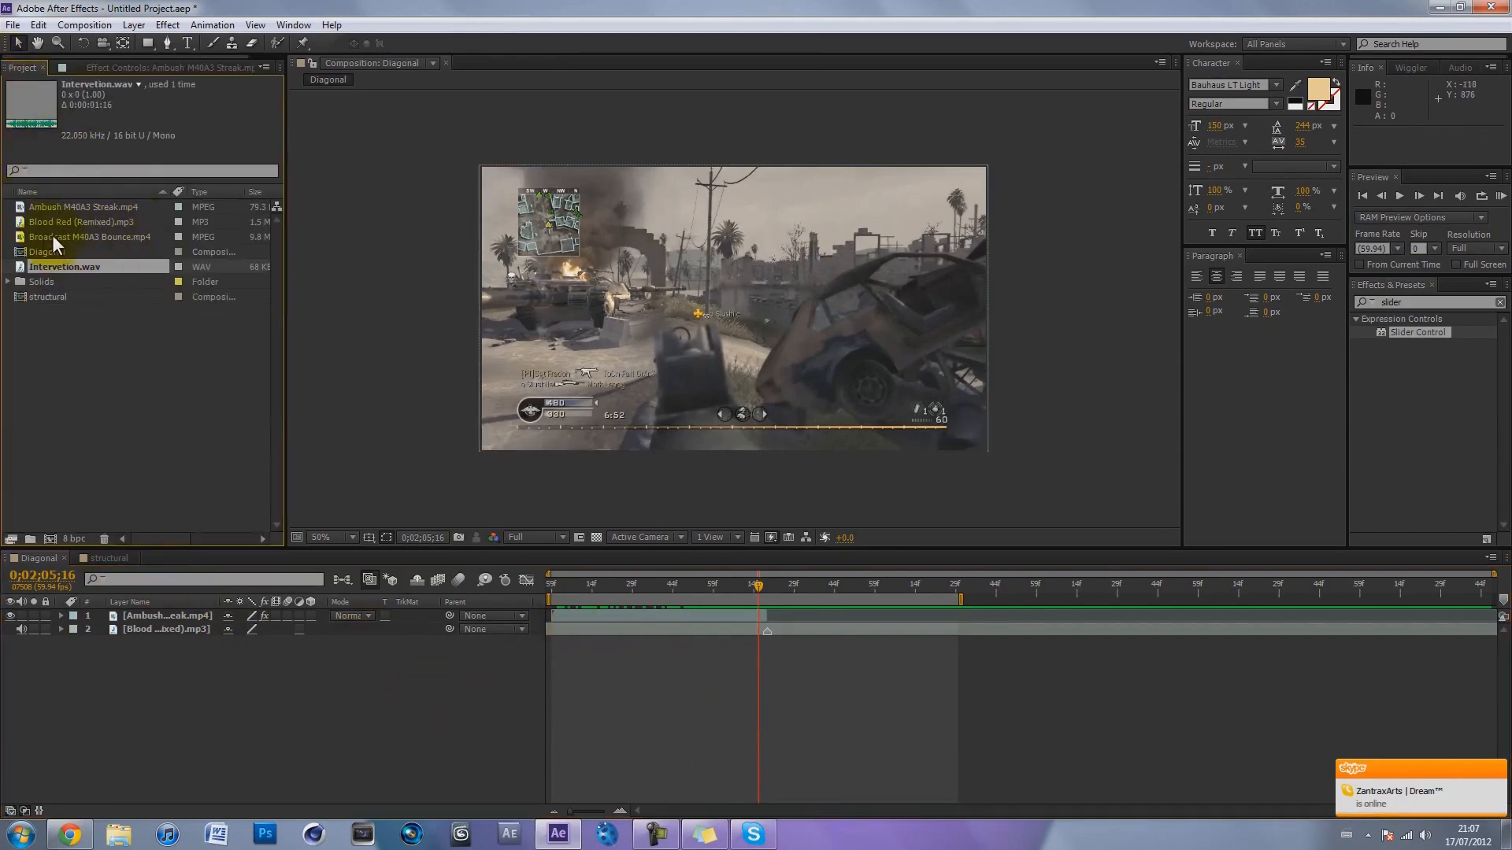
pyautogui.moveTo(49, 233); pyautogui.dragTo(194, 612)
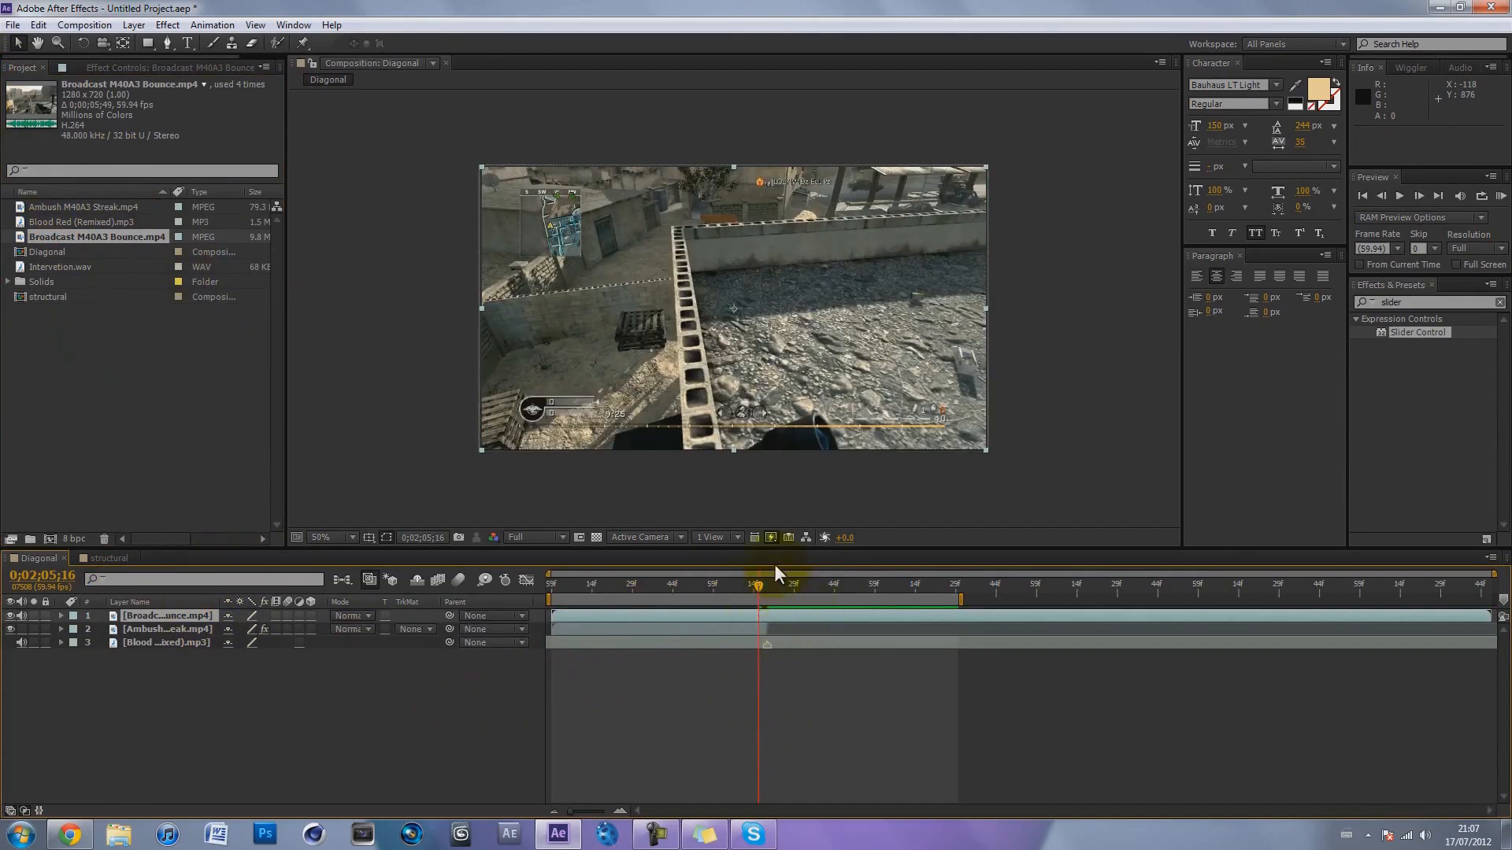
pyautogui.moveTo(756, 588); pyautogui.dragTo(767, 584)
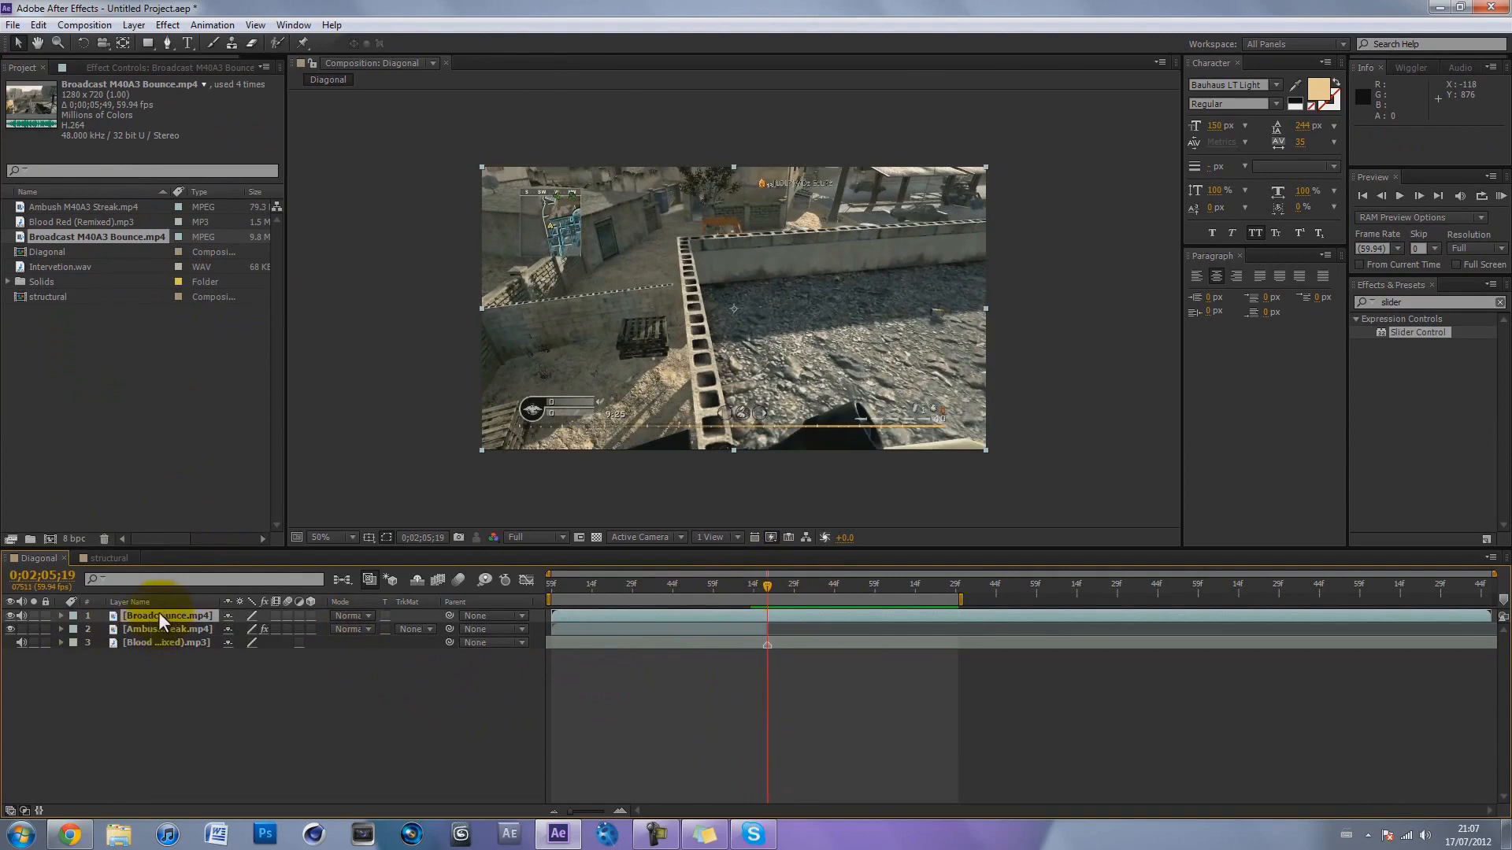
# Split the Broadcast layer at 0;02;05;19 and slide its second part along the timeline to start at 0;02;07;46.
pyautogui.click(594, 626)
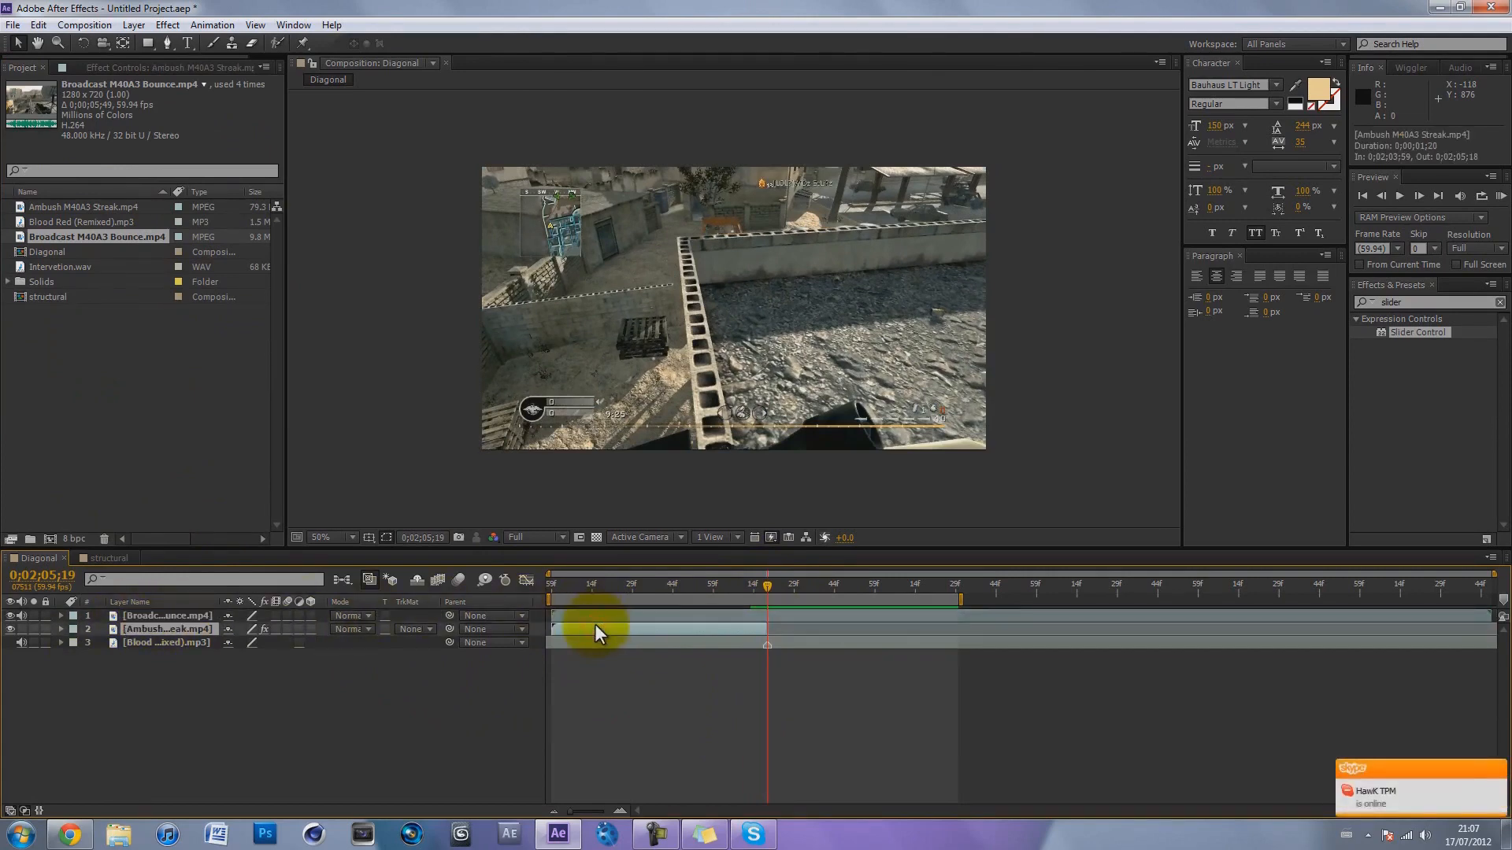
pyautogui.click(732, 665)
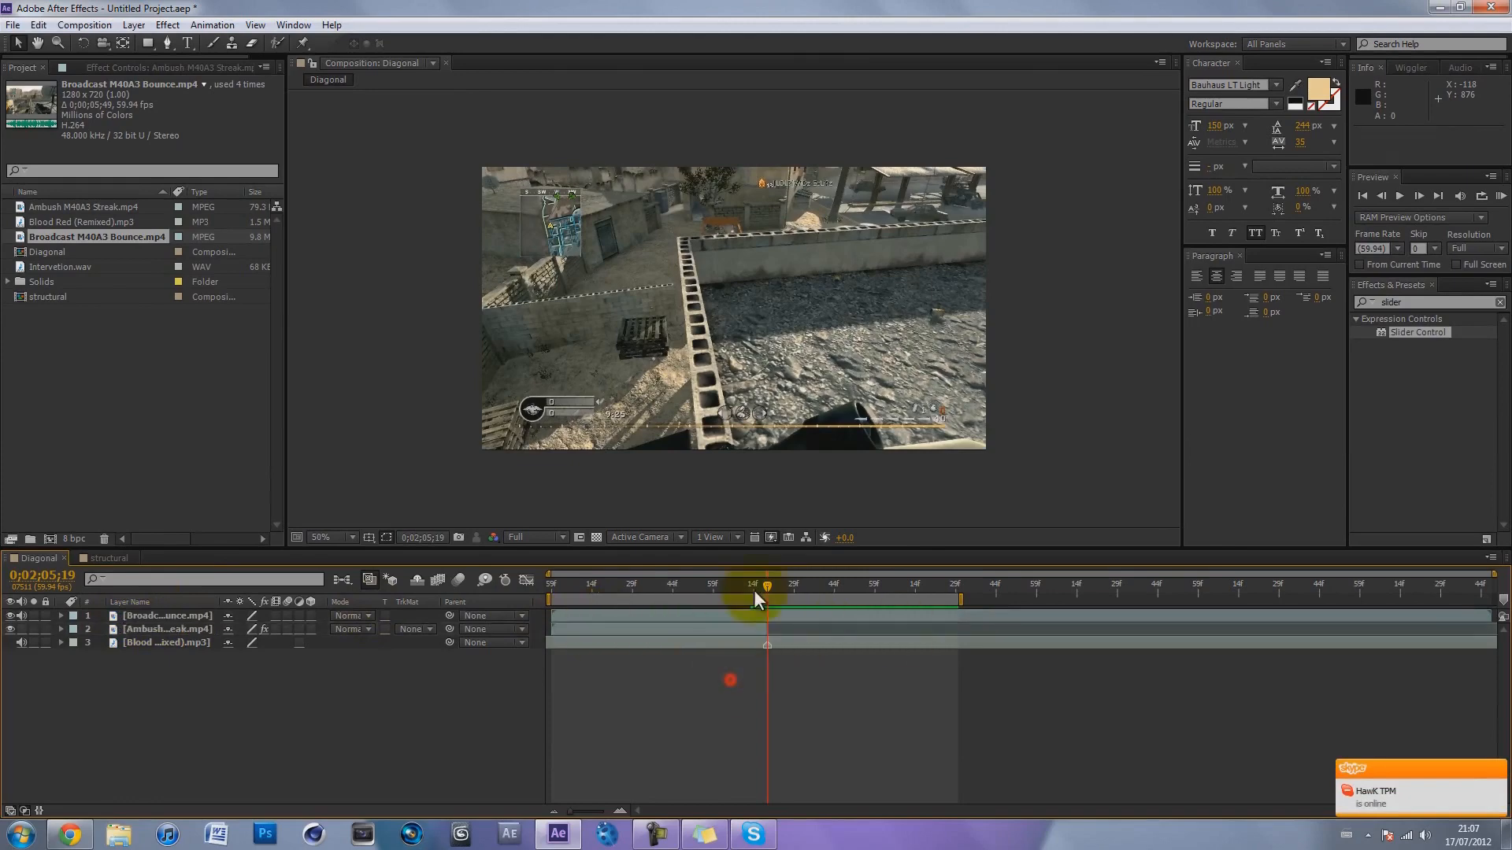
pyautogui.moveTo(759, 584)
pyautogui.mouseDown()
pyautogui.moveTo(591, 597)
pyautogui.moveTo(768, 578)
pyautogui.mouseUp()
pyautogui.click(742, 614)
pyautogui.hotkey('ctrl', 'shift', 'd')
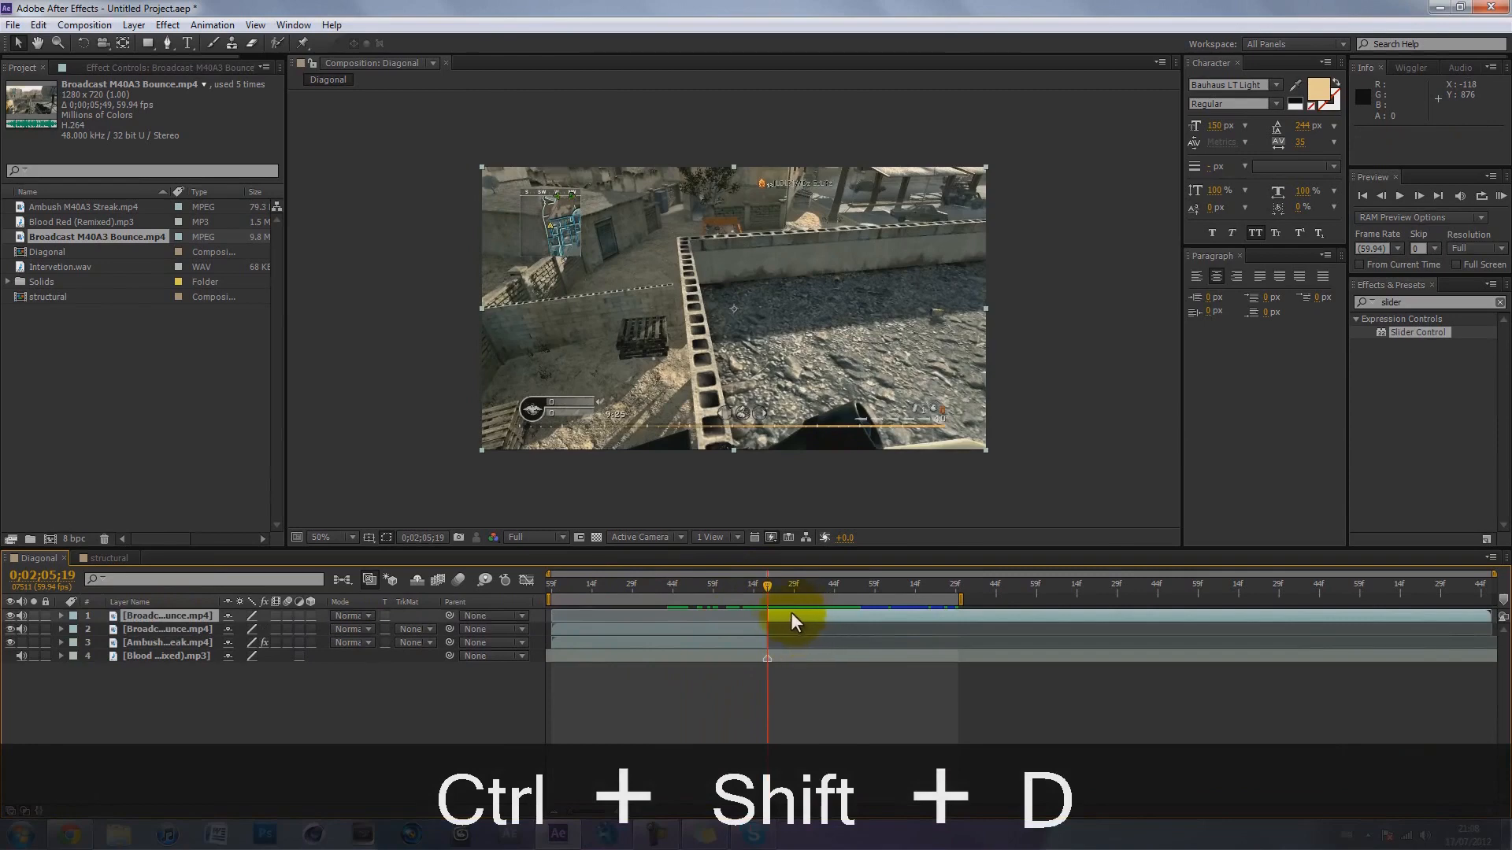
pyautogui.moveTo(806, 622); pyautogui.dragTo(1181, 622)
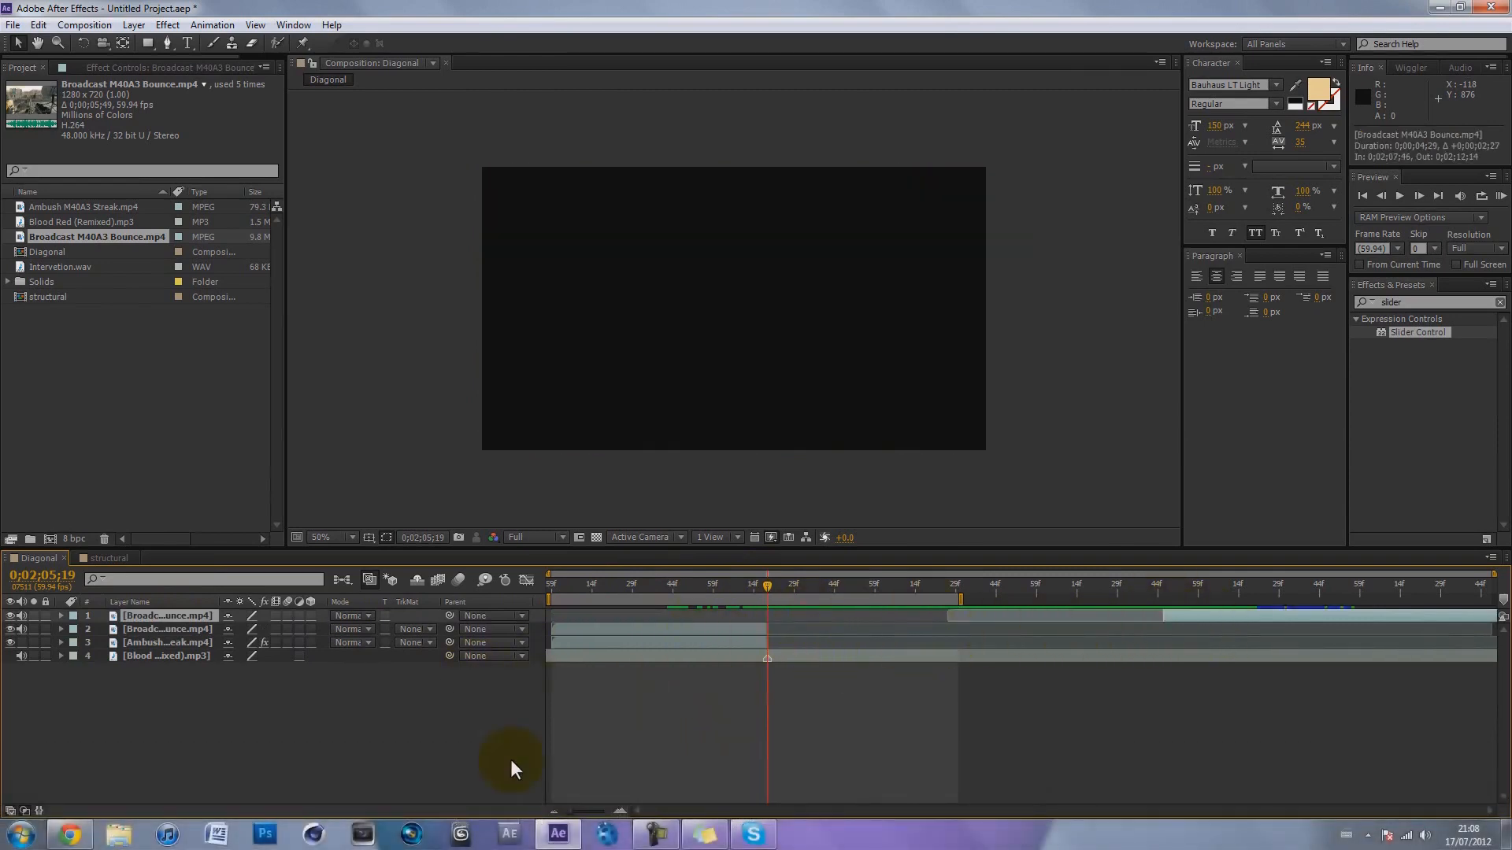
# Draw a closed Pen mask around the lower-right half of the first Broadcast part, cutting from the frame's lower-left corner to its upper-right corner.
pyautogui.click(164, 628)
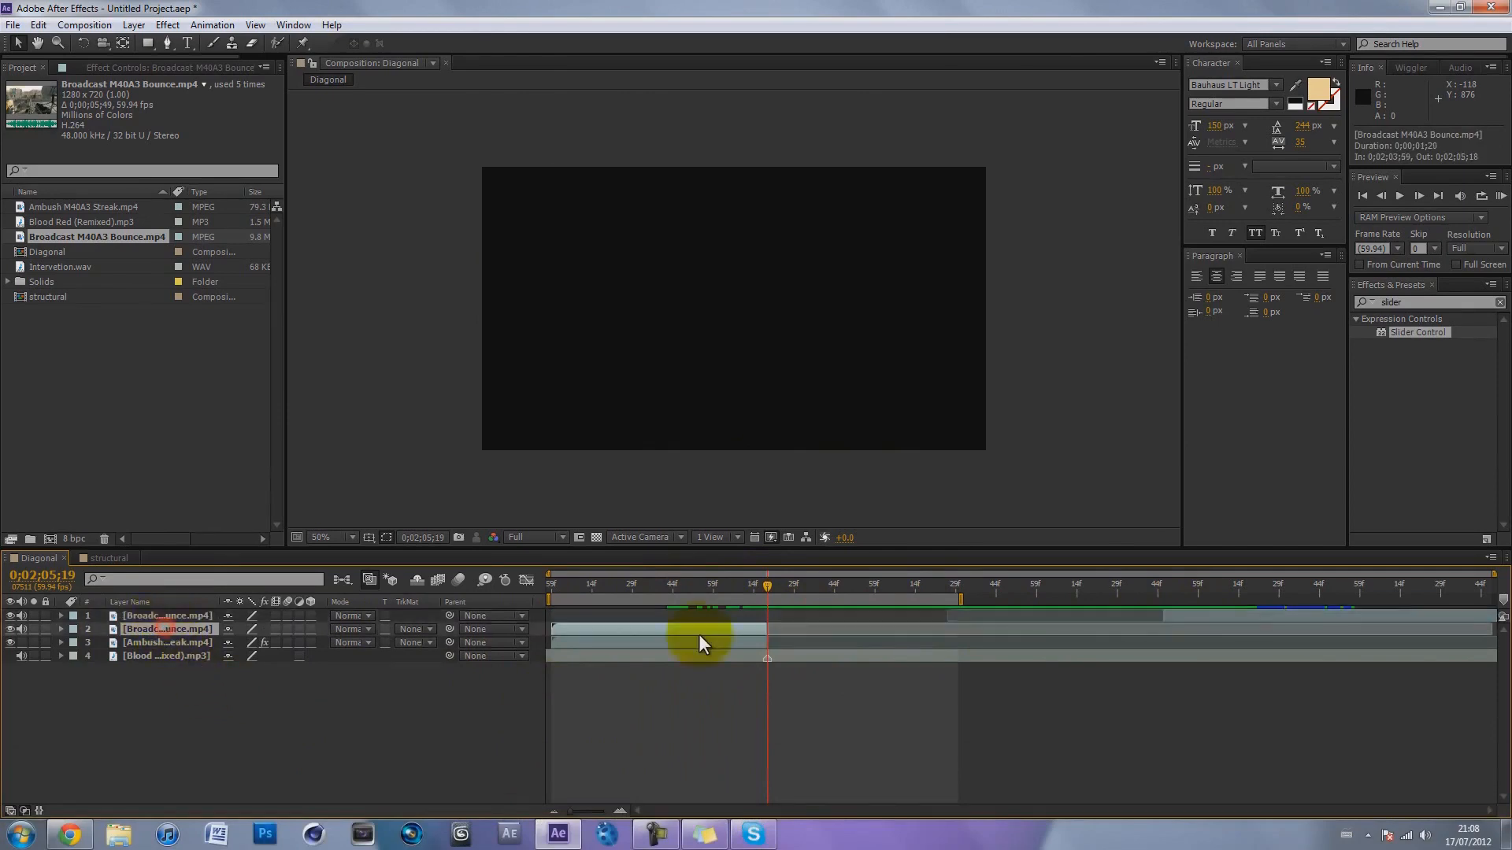
pyautogui.moveTo(688, 583); pyautogui.dragTo(708, 583)
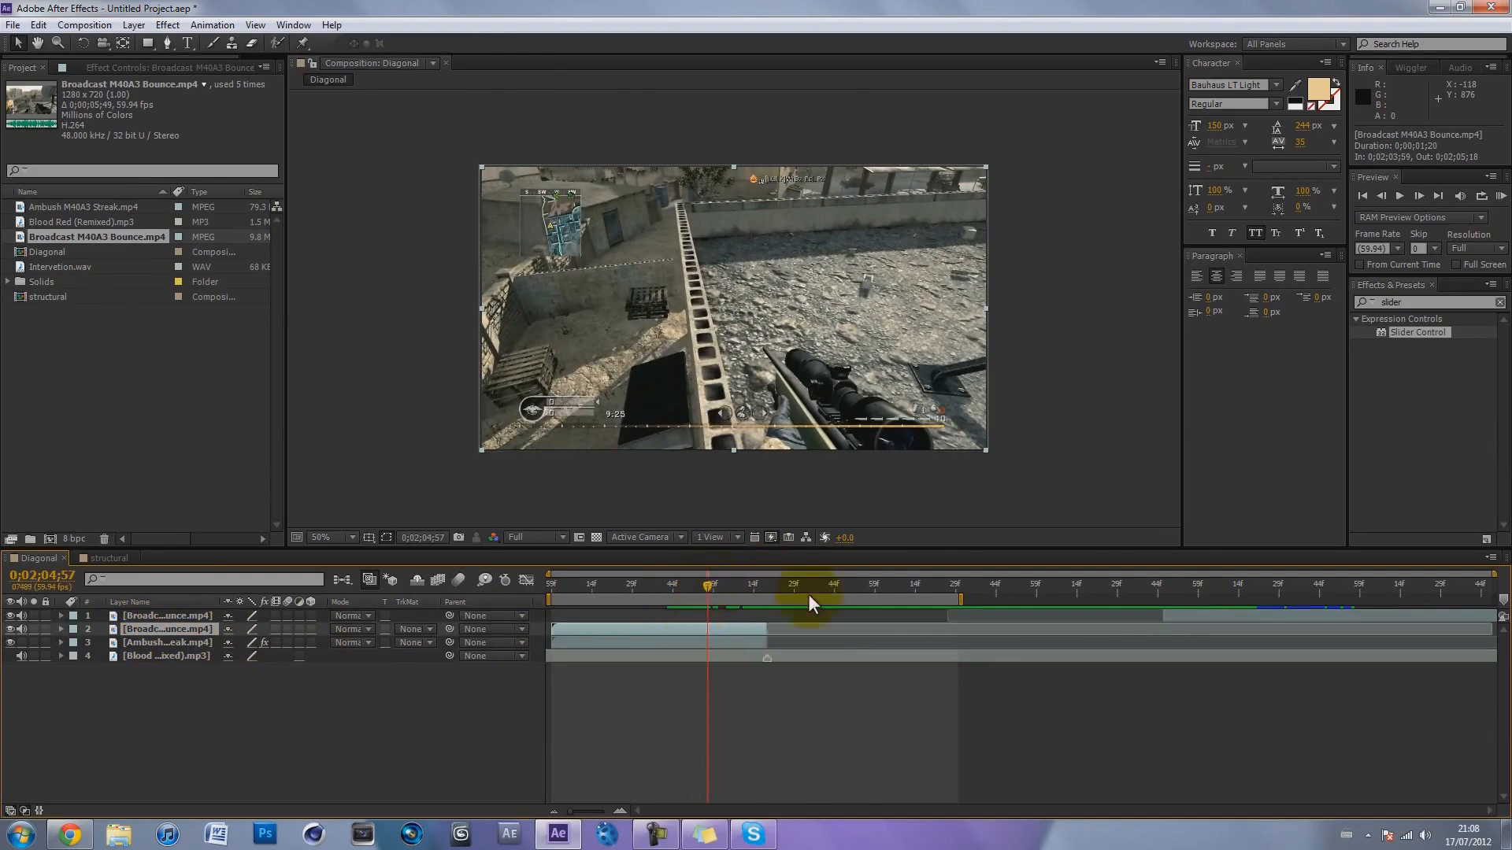
pyautogui.click(167, 628)
pyautogui.click(169, 44)
pyautogui.click(477, 453)
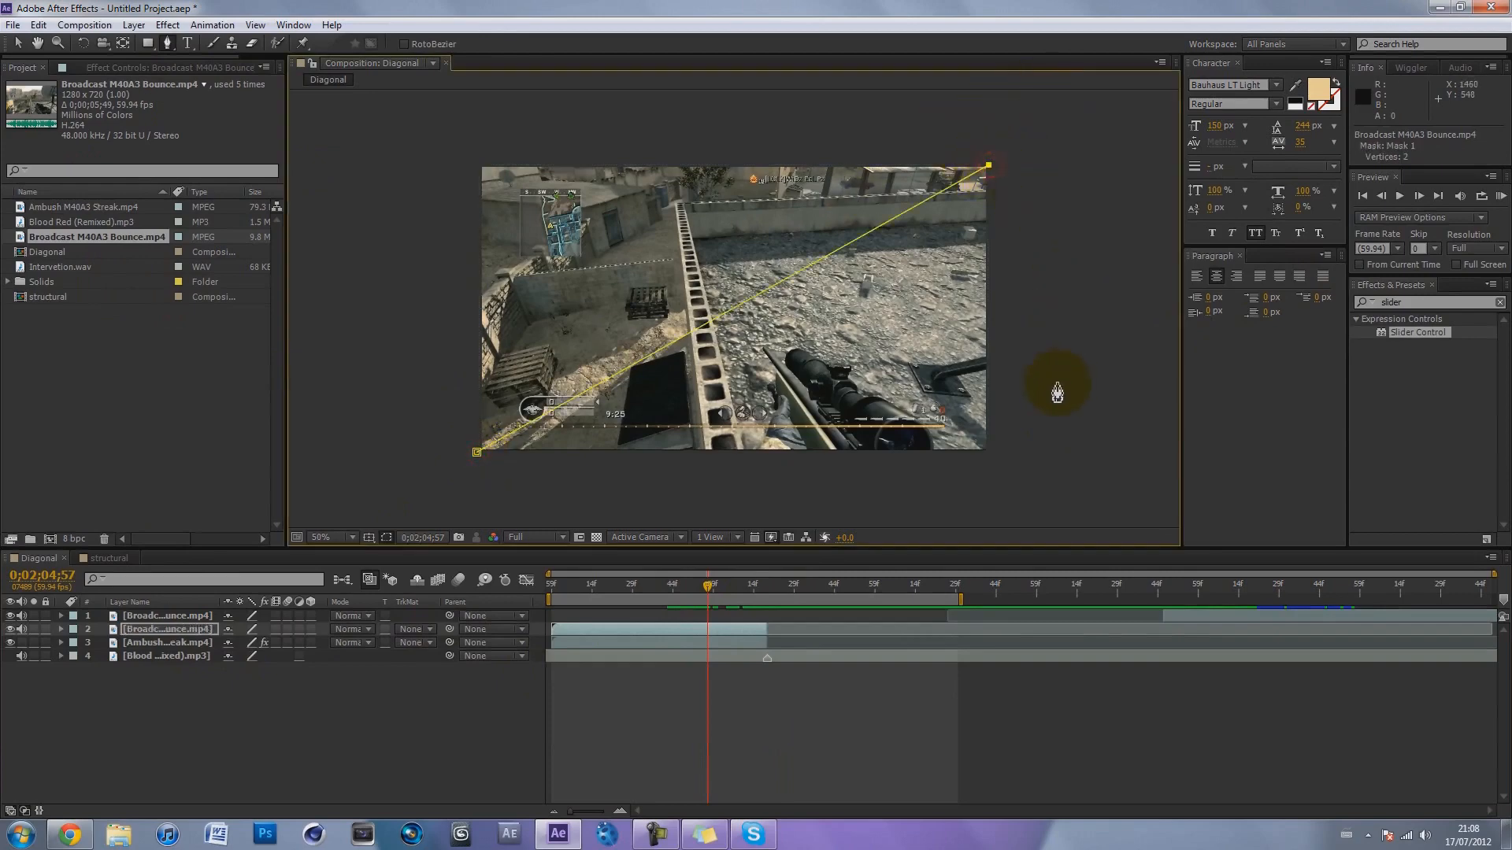
pyautogui.click(1085, 398)
pyautogui.click(1069, 504)
pyautogui.click(601, 517)
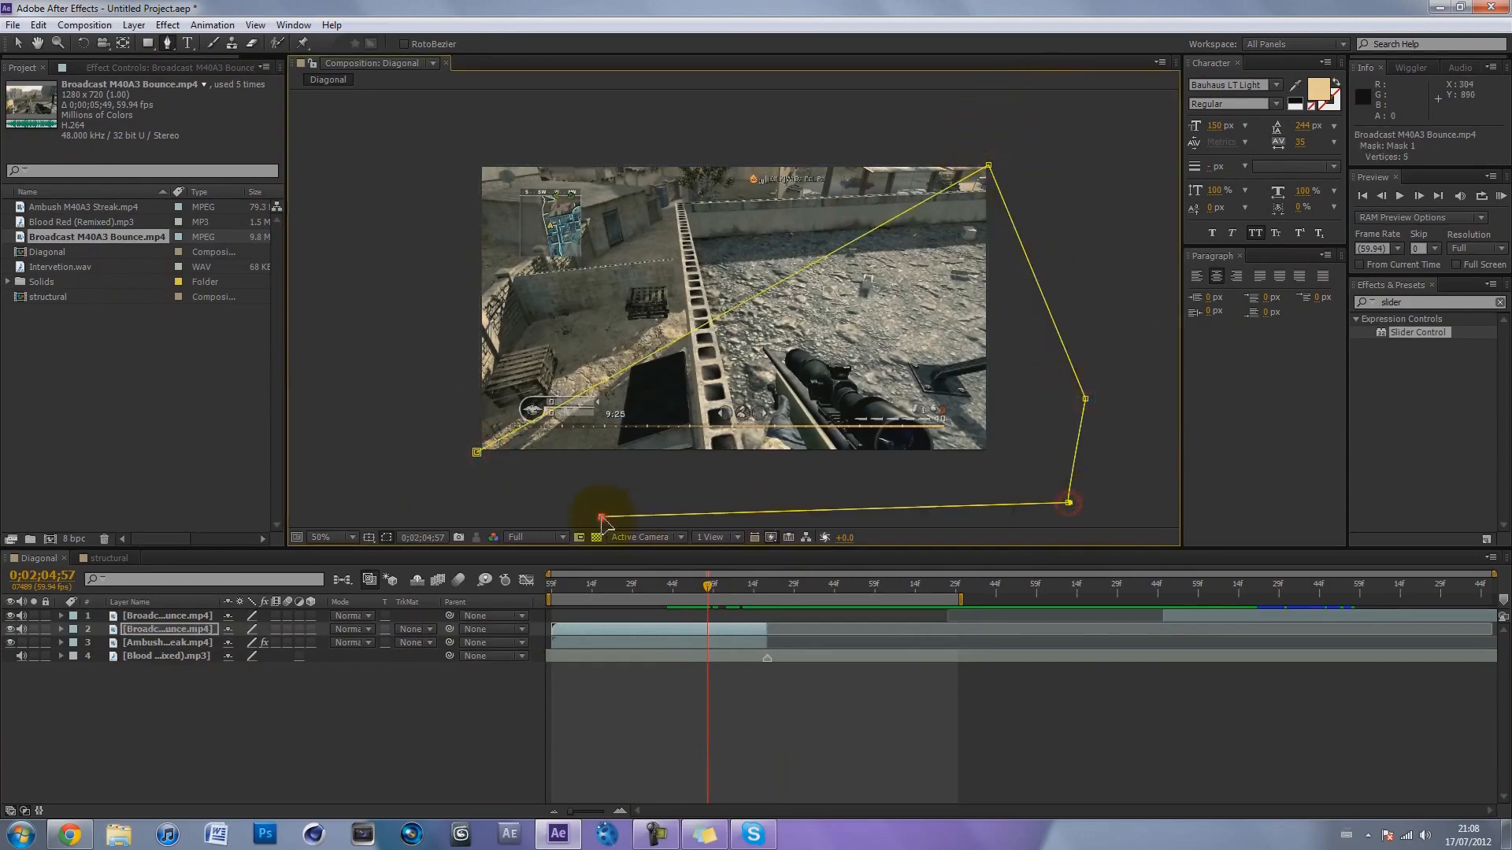
pyautogui.click(445, 491)
pyautogui.click(476, 453)
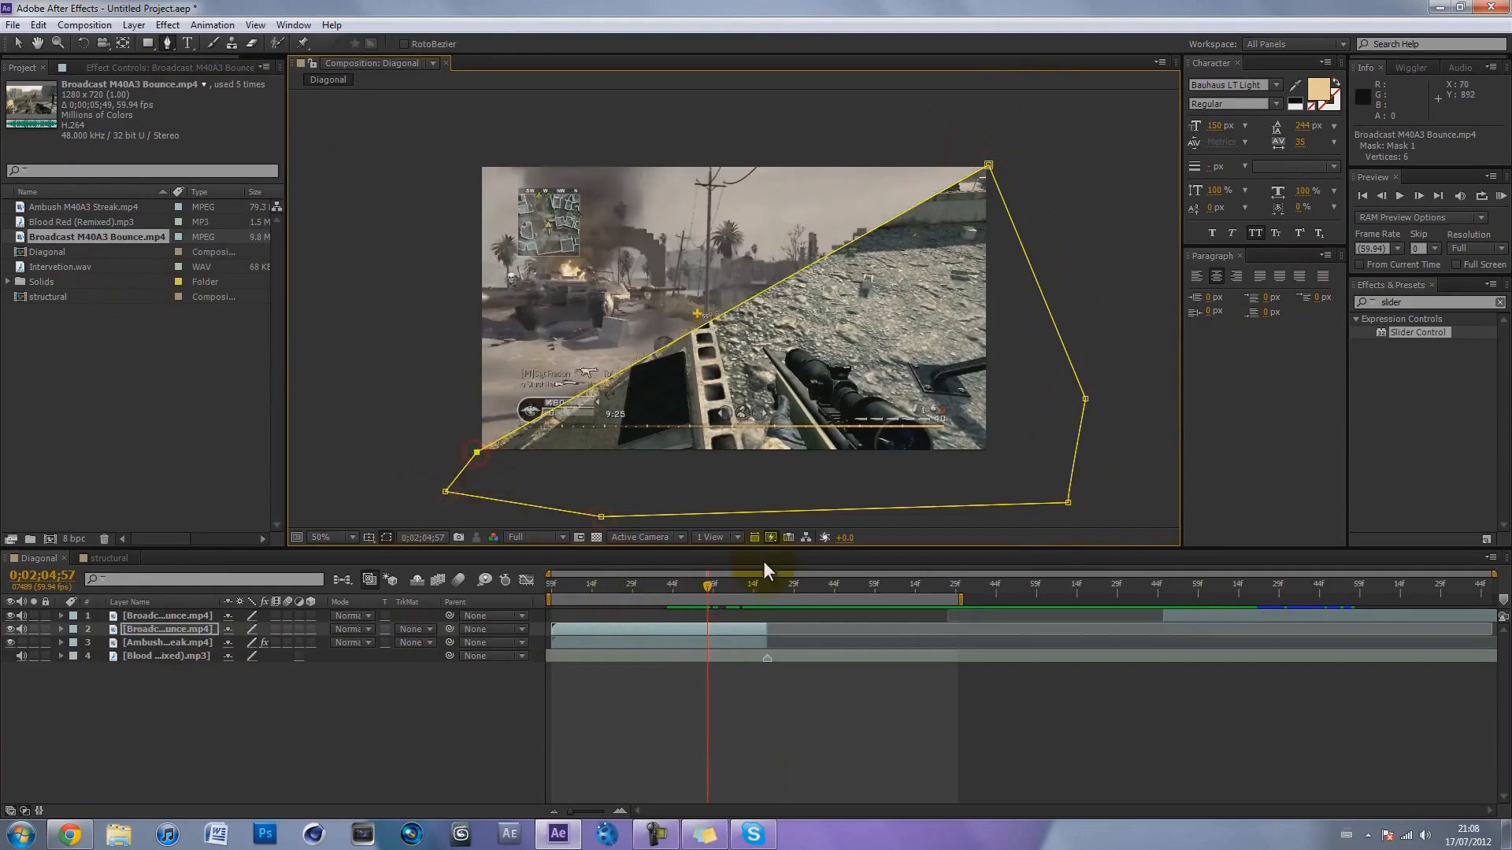
# Duplicate the masked Broadcast layer and invert Mask 1 on the upper copy.
pyautogui.click(17, 43)
pyautogui.click(155, 628)
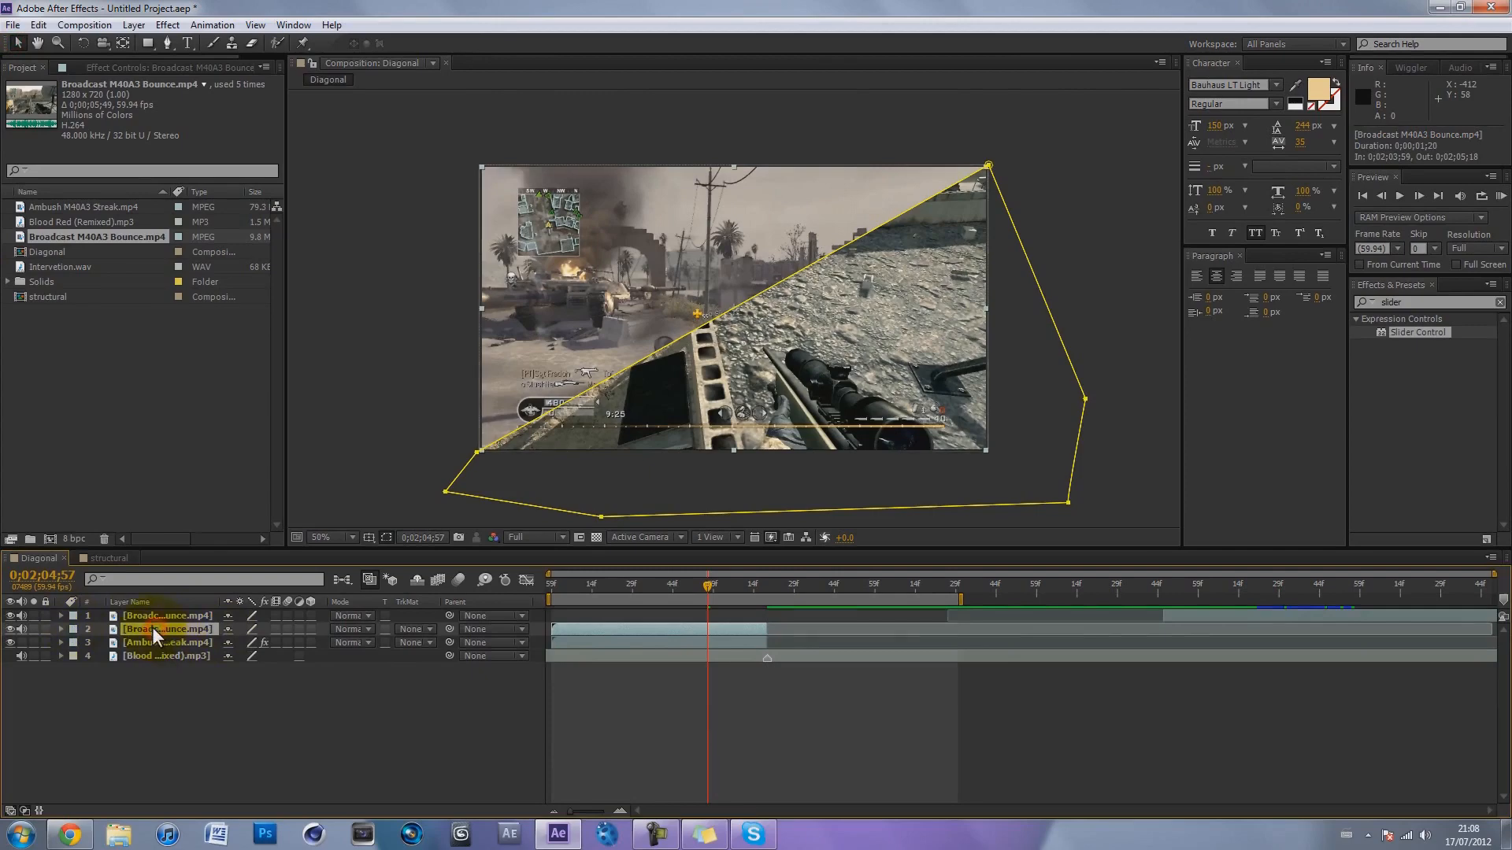
pyautogui.hotkey('ctrl', 'd')
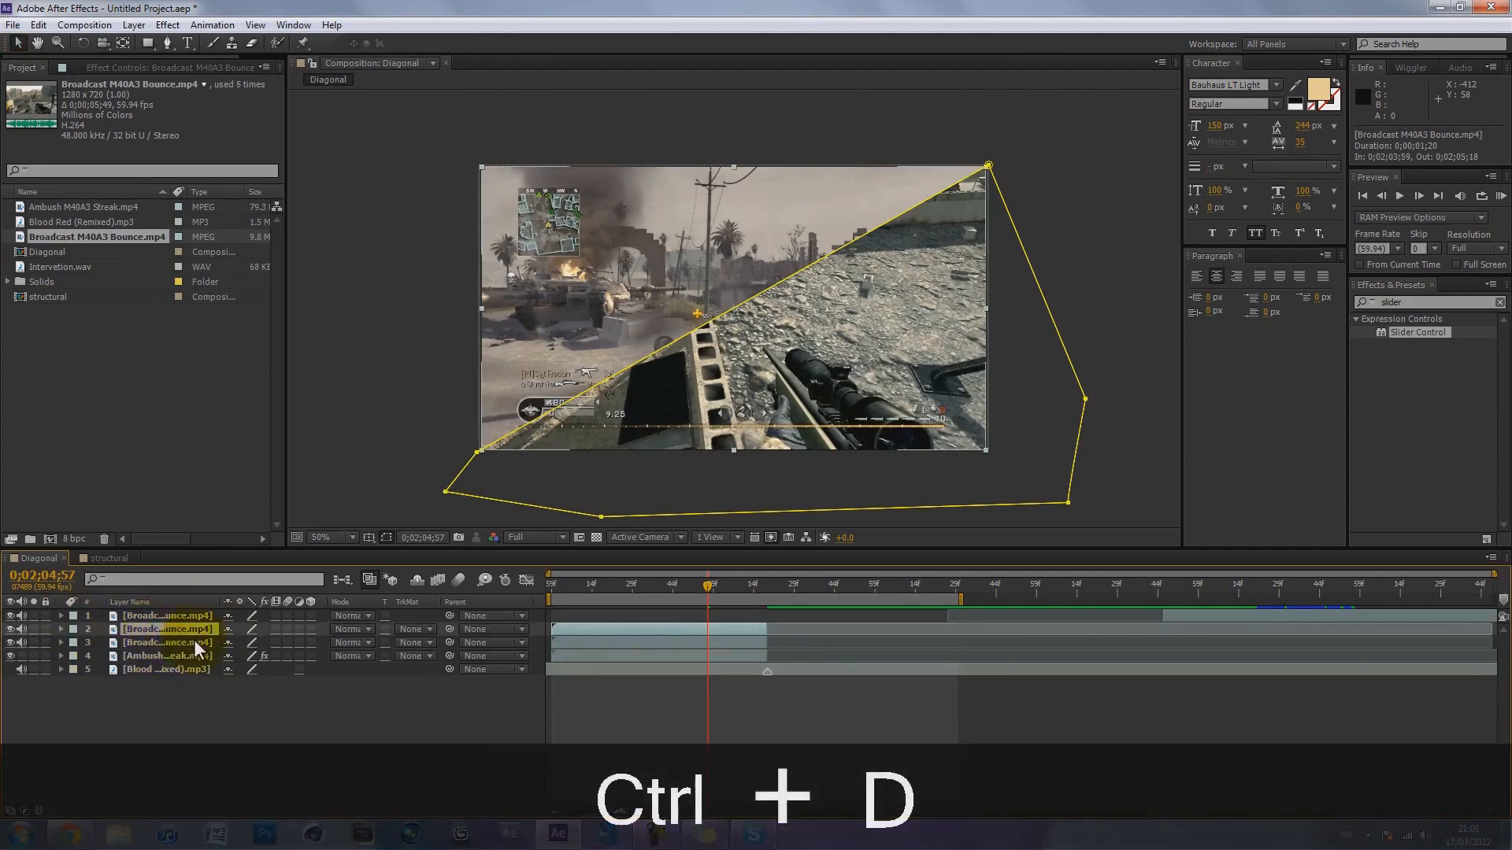
pyautogui.press('m')
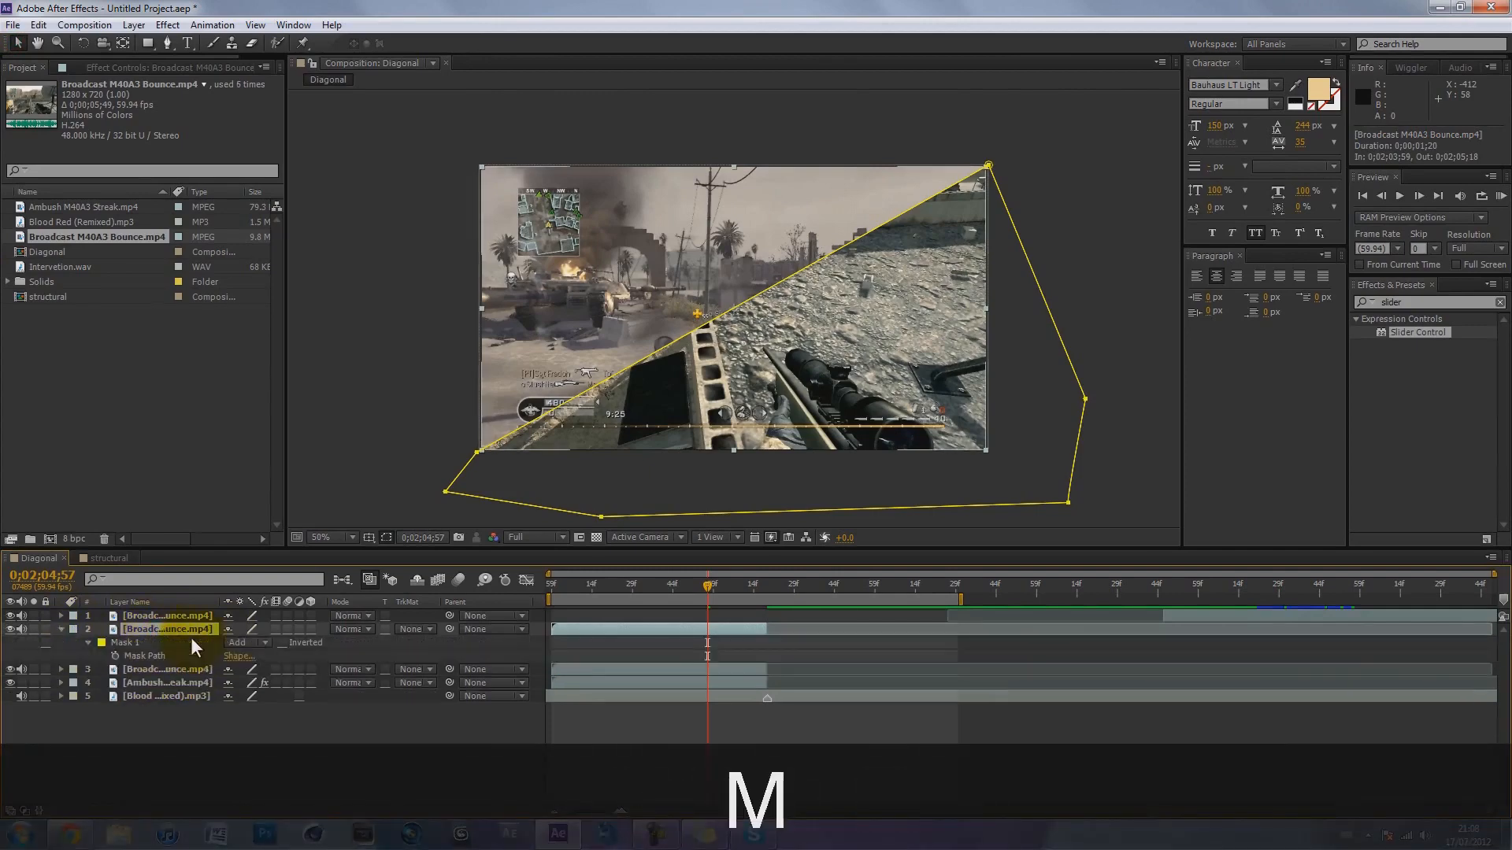
pyautogui.click(281, 642)
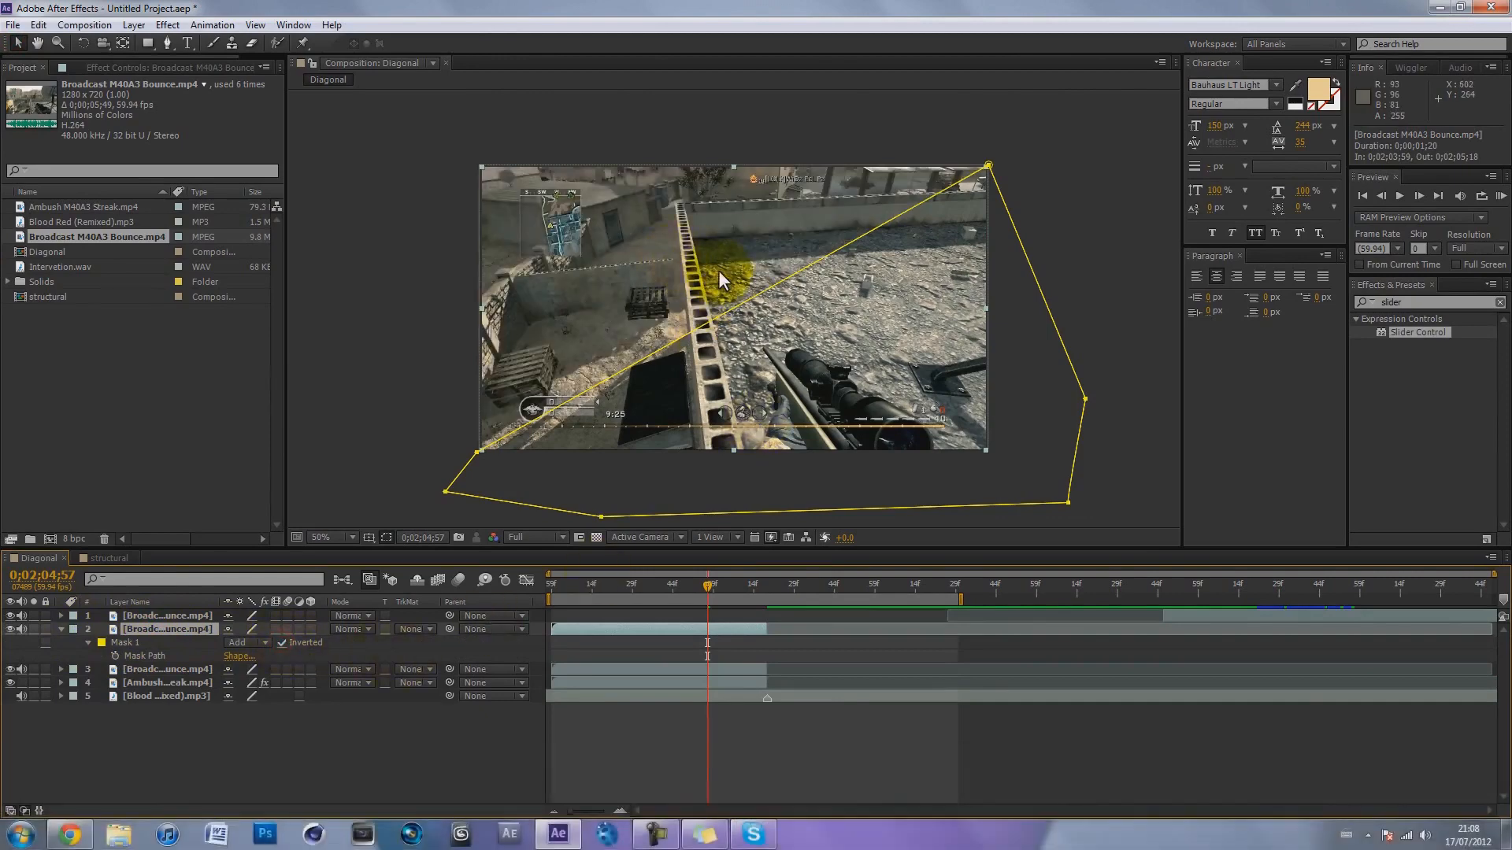
# Try moving the two masked Broadcast halves apart in the composition view, and undo the moves.
pyautogui.click(671, 639)
pyautogui.click(765, 396)
pyautogui.moveTo(786, 384); pyautogui.dragTo(820, 389)
pyautogui.hotkey('ctrl', 'z')
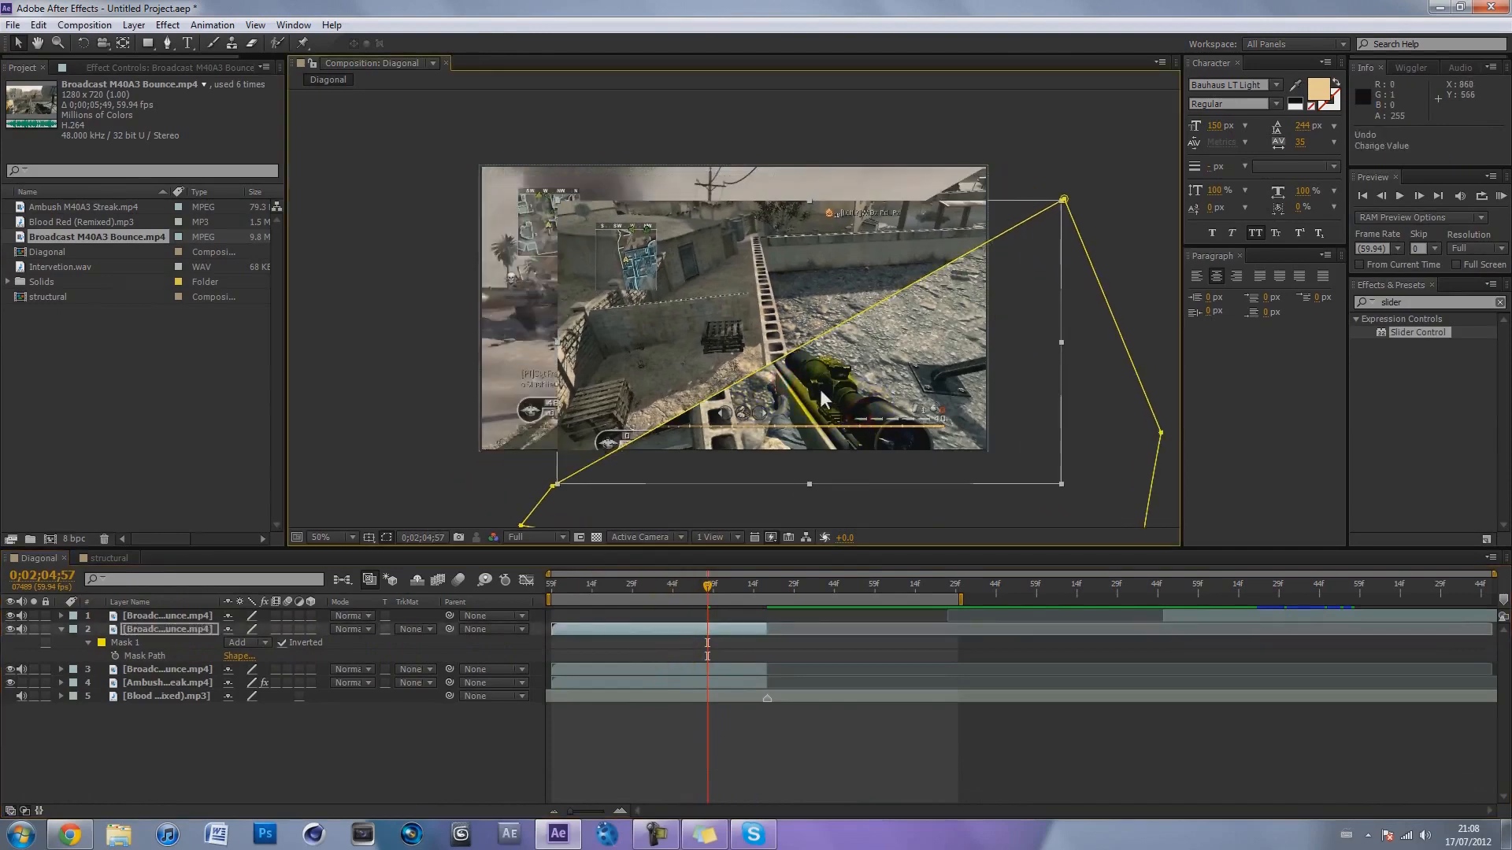
pyautogui.hotkey('ctrl', 'z')
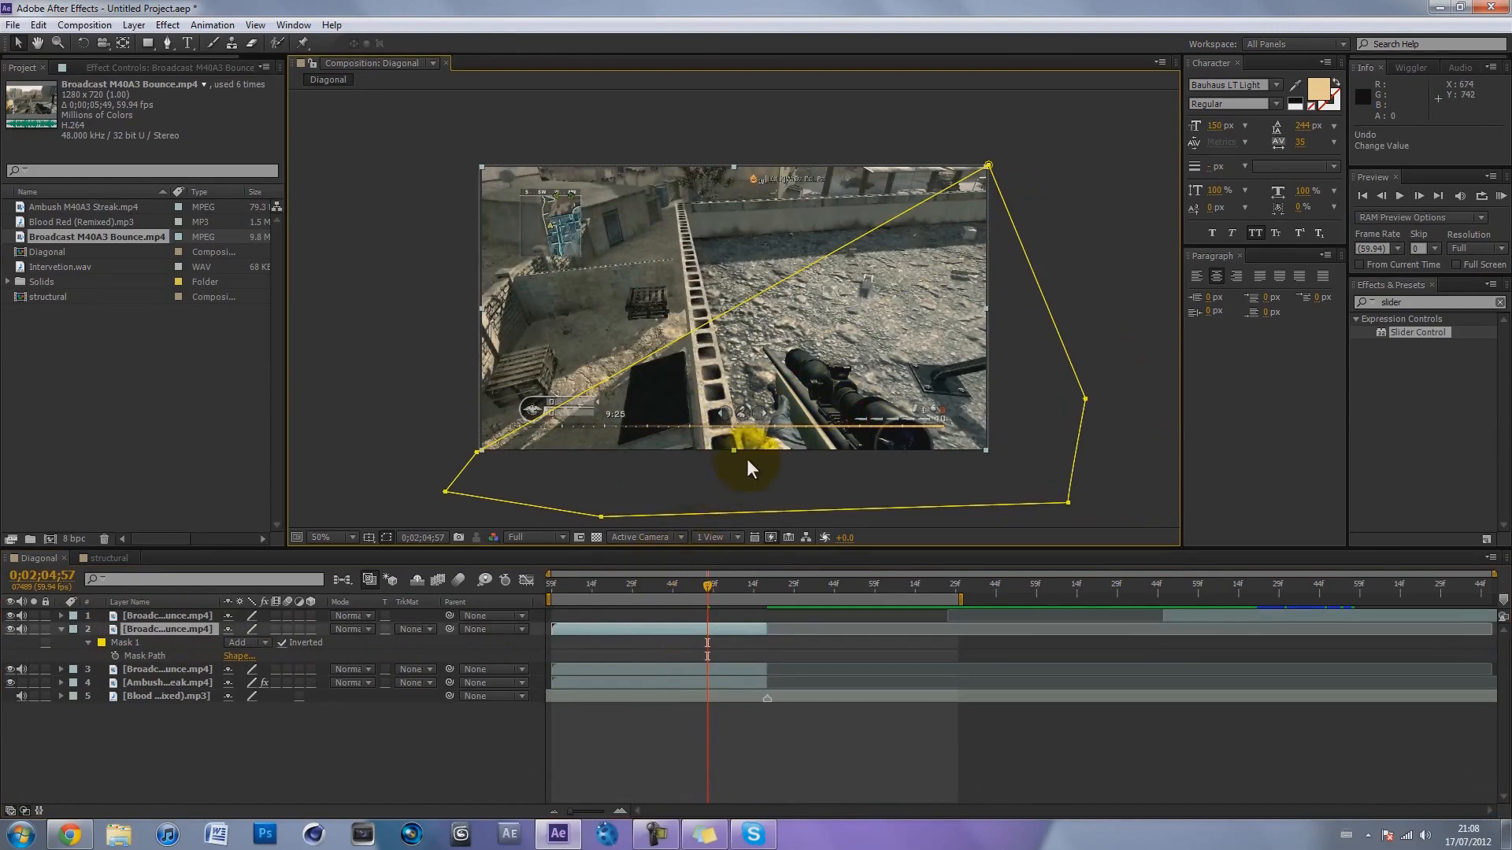
pyautogui.click(645, 669)
pyautogui.moveTo(894, 350); pyautogui.dragTo(911, 360)
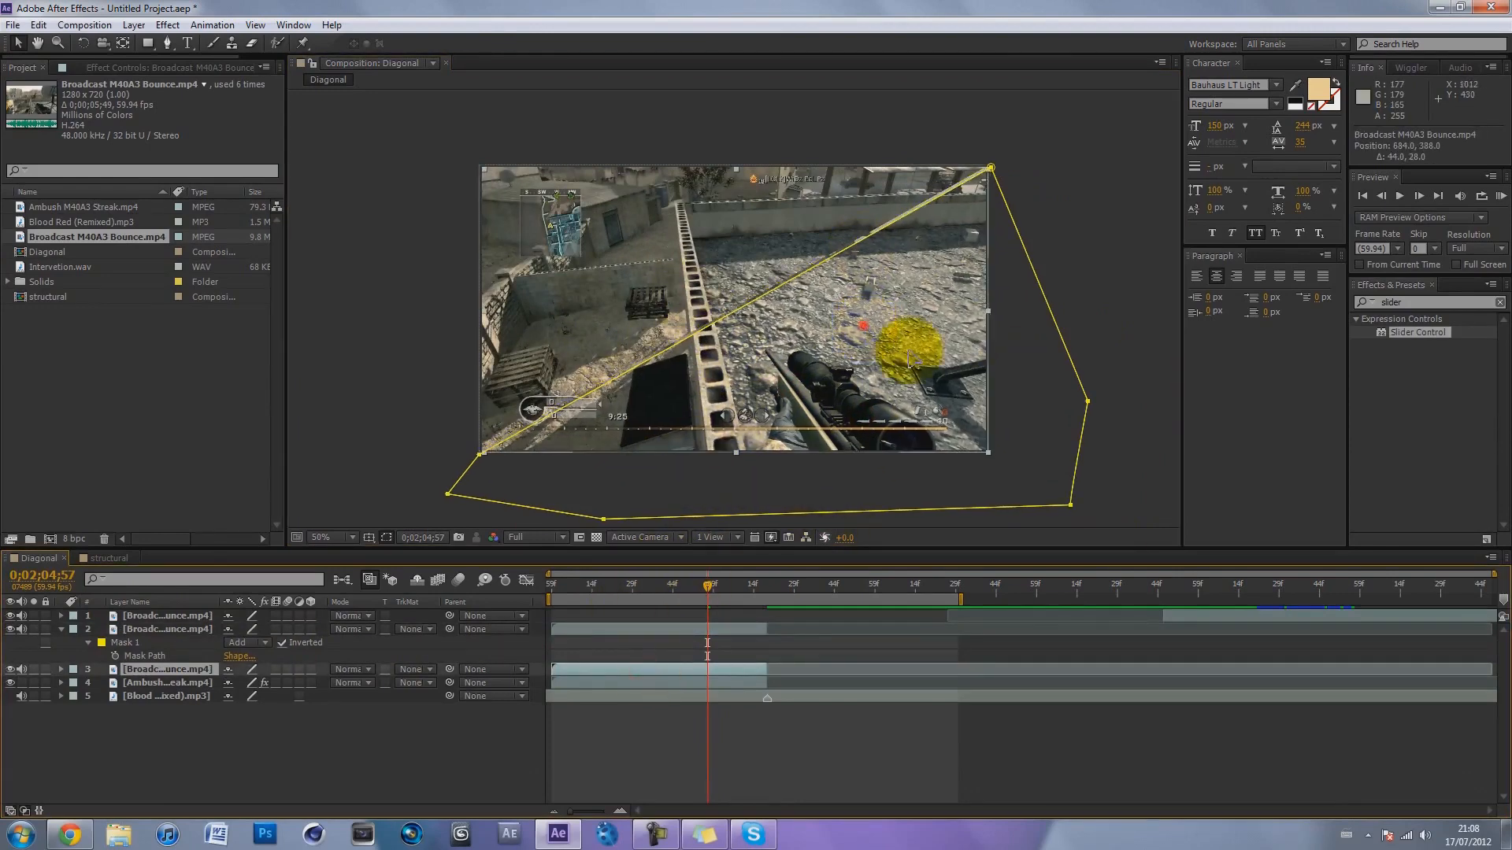
pyautogui.click(677, 625)
pyautogui.moveTo(617, 301); pyautogui.dragTo(594, 259)
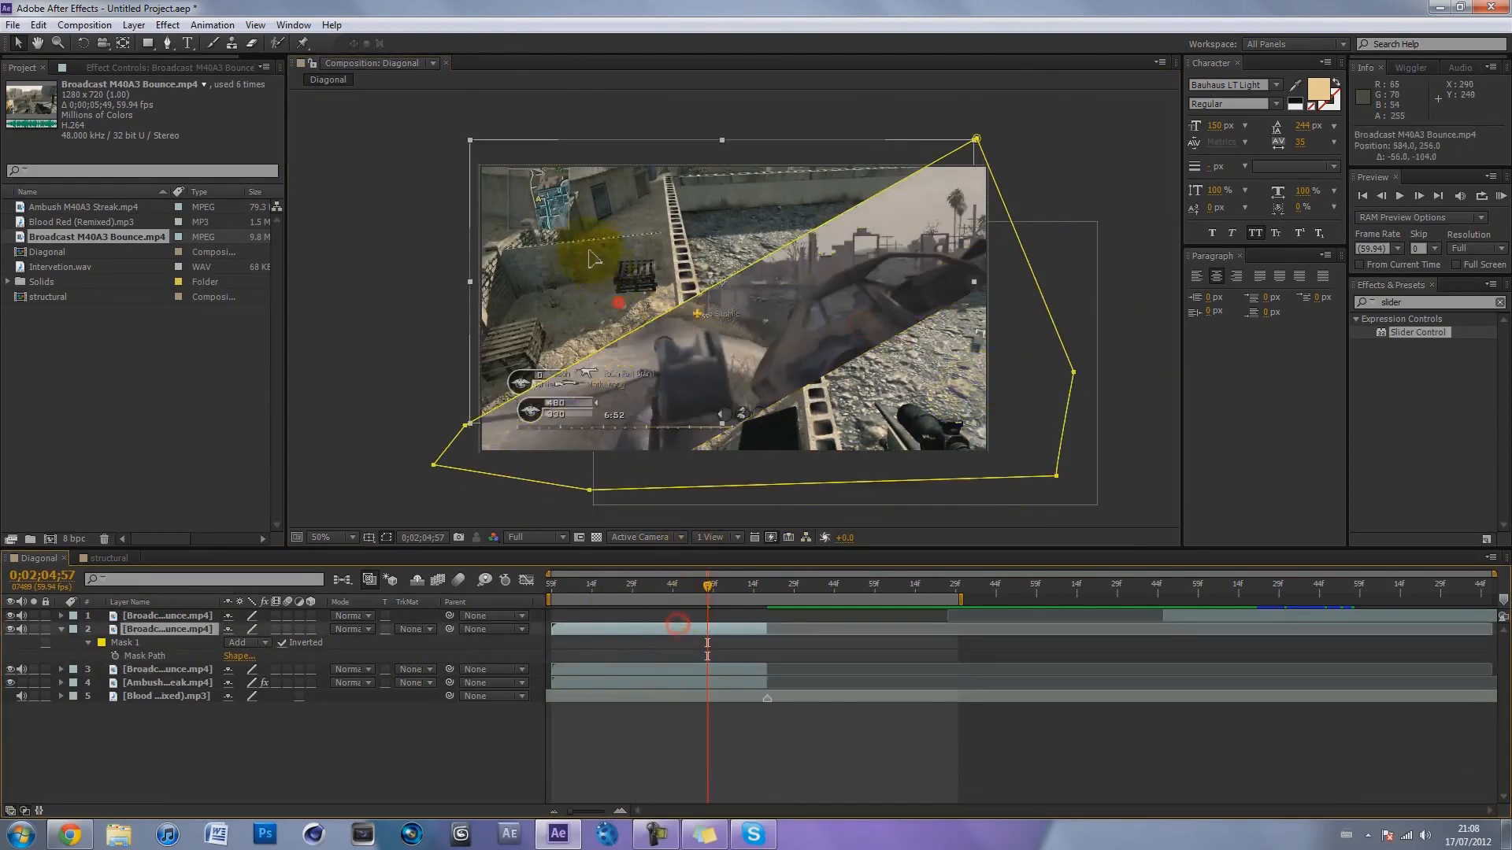
pyautogui.hotkey('ctrl', 'z')
pyautogui.click(768, 439)
pyautogui.hotkey('ctrl', 'z')
pyautogui.click(625, 732)
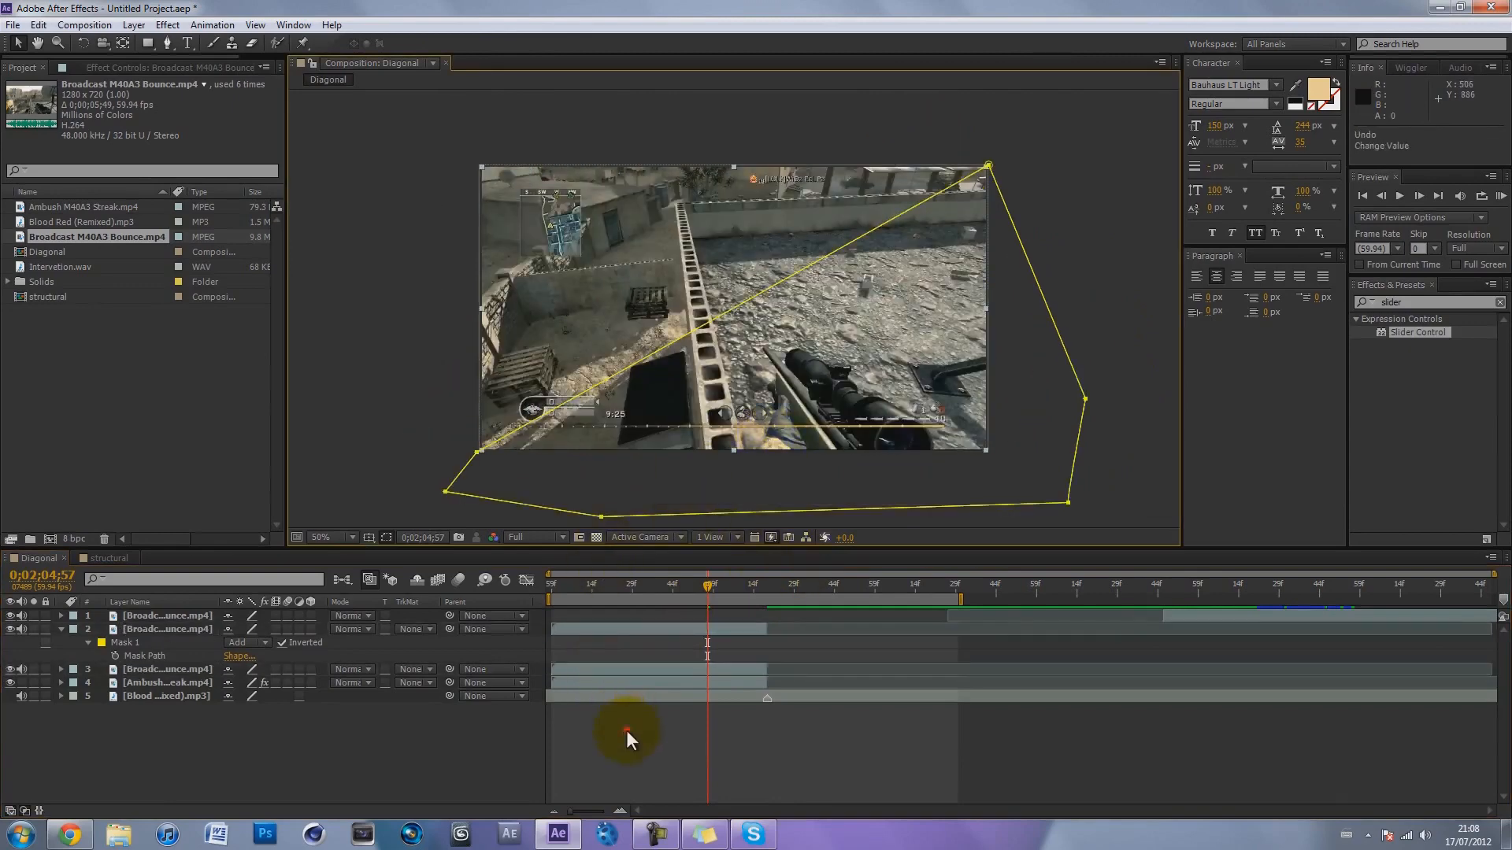
# Start Position keyframes on the lower-right Broadcast half (layer 3) at 0;02;04;59, 20 frames before the cut.
pyautogui.click(151, 669)
pyautogui.press('p')
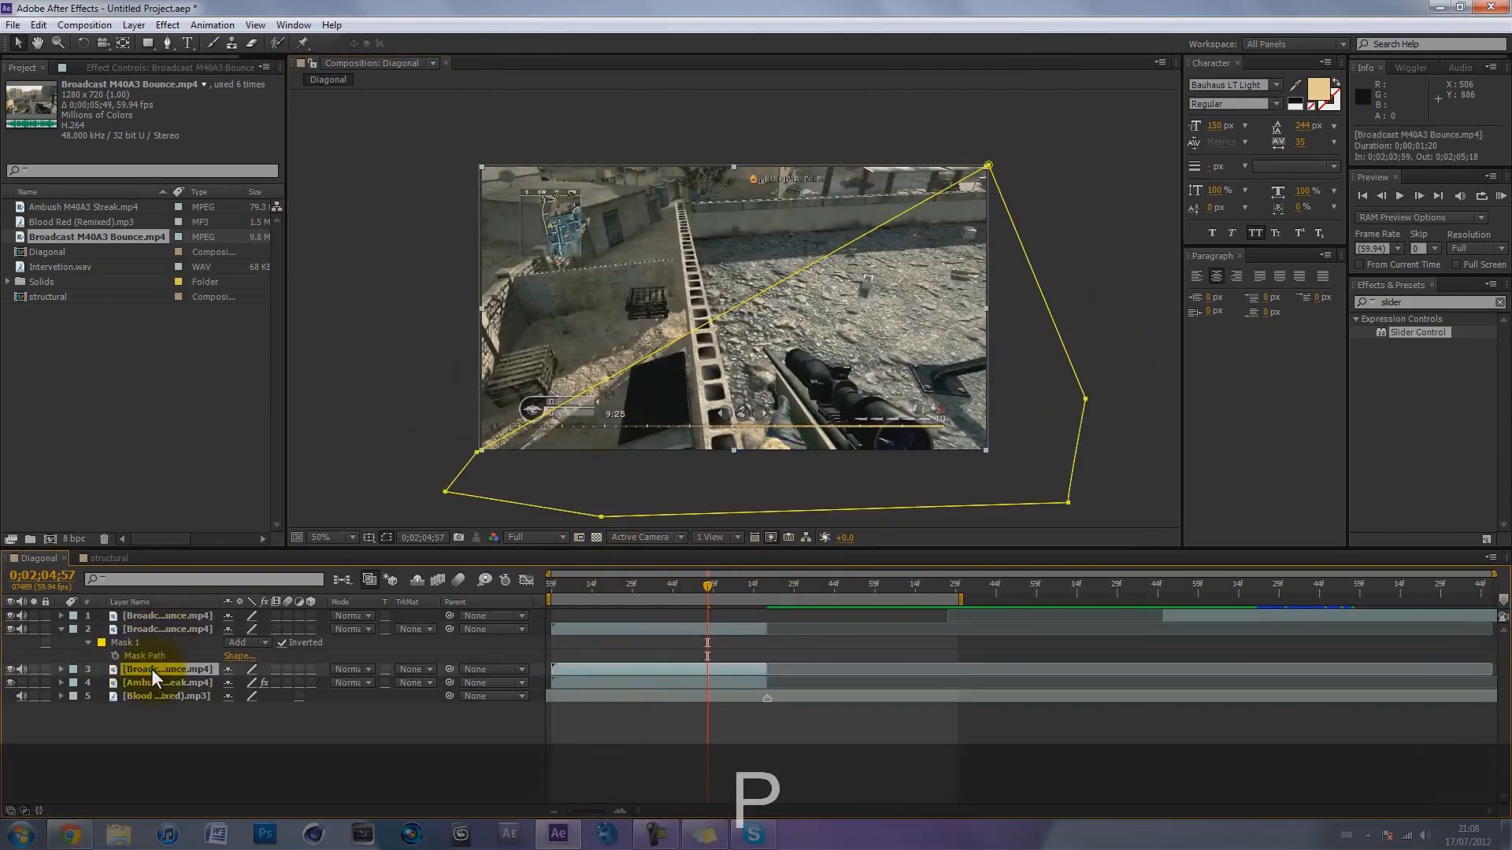
pyautogui.moveTo(716, 582); pyautogui.dragTo(769, 583)
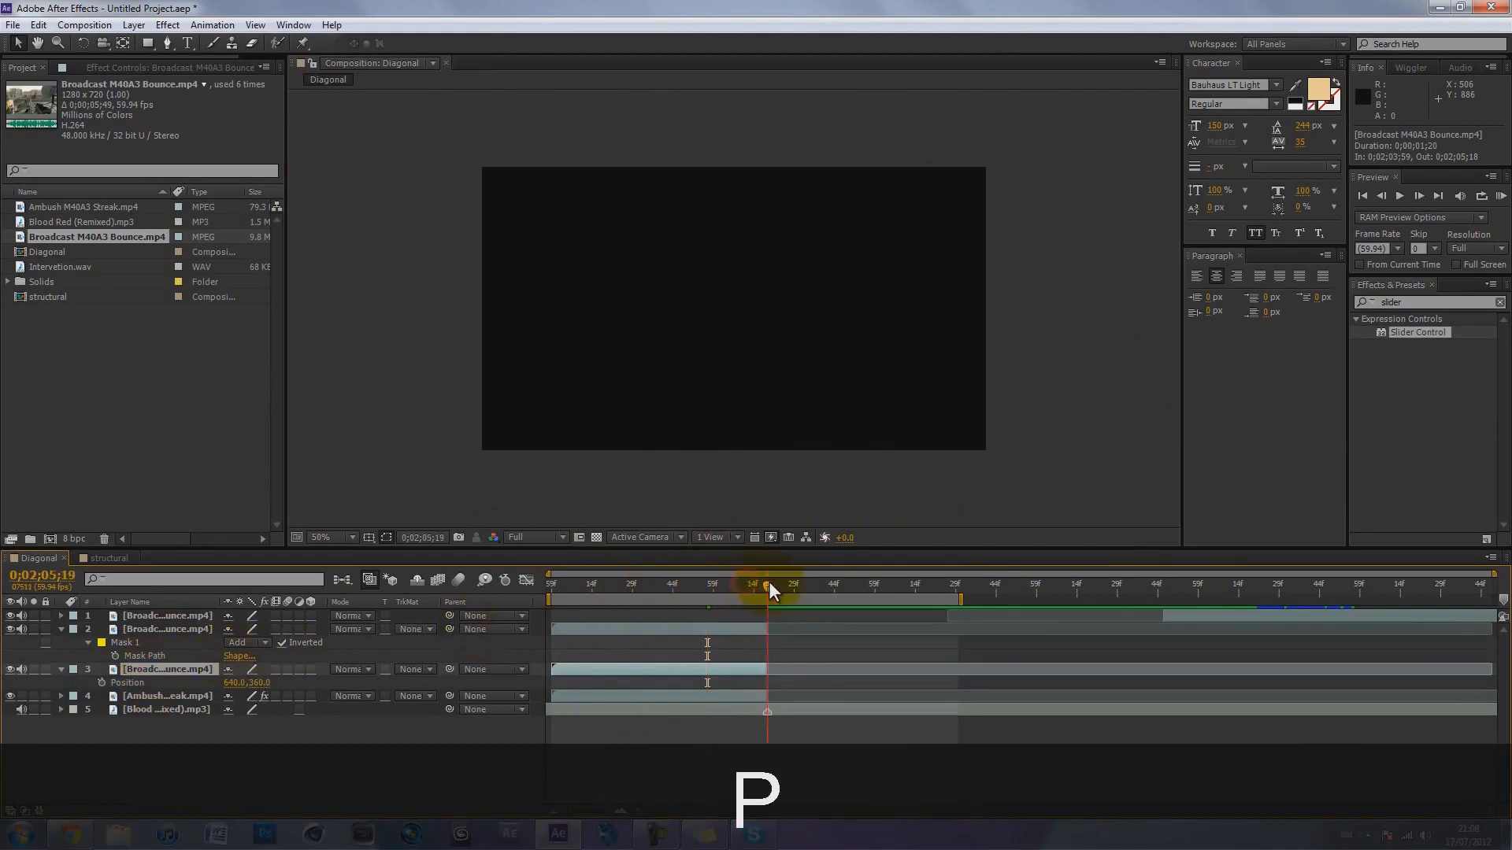
pyautogui.click(768, 668)
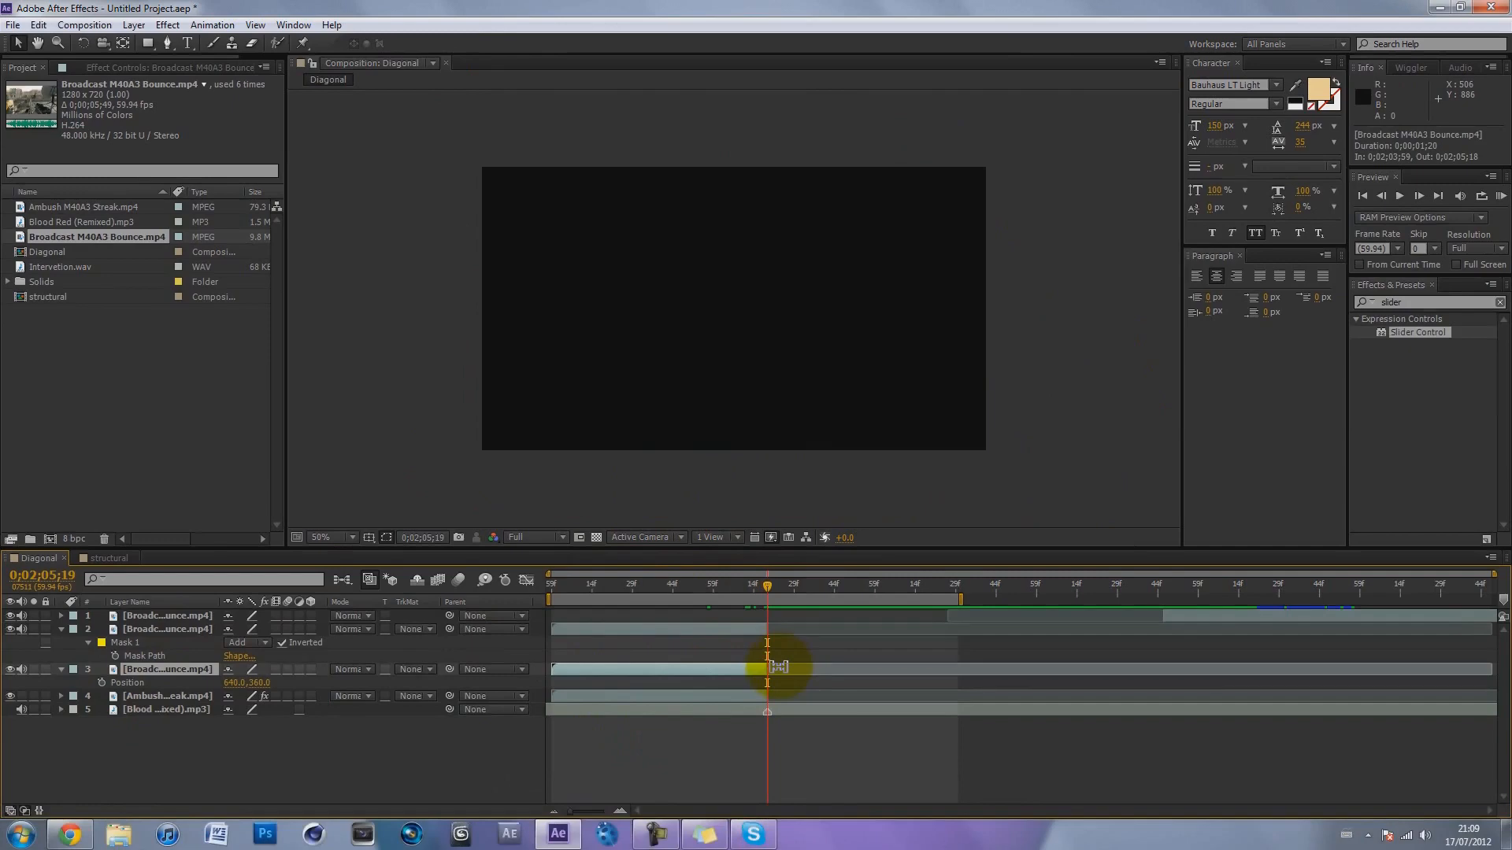
pyautogui.hotkey('shift', 'pageup')
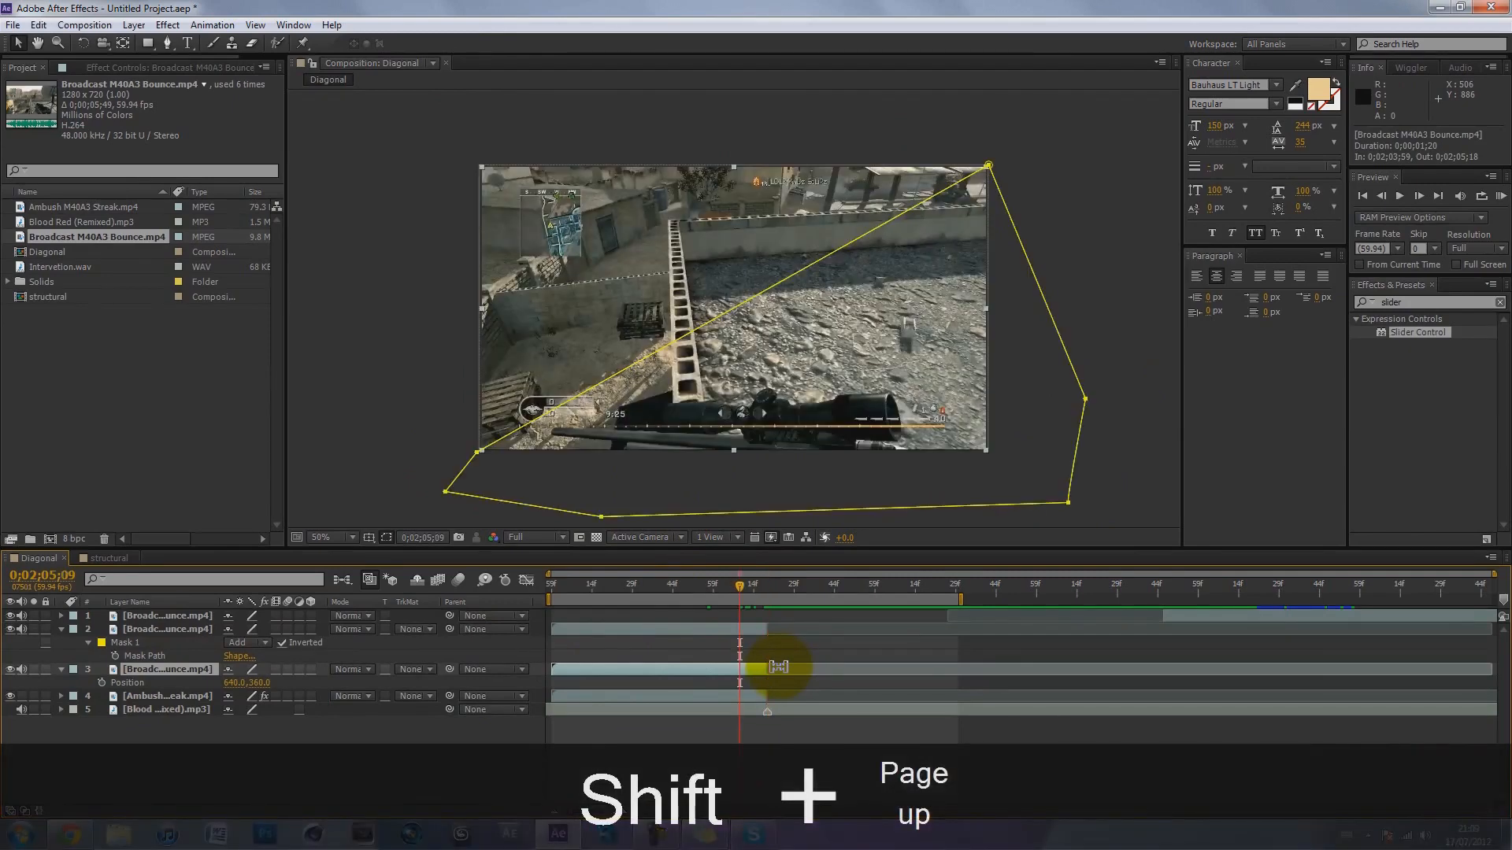
pyautogui.hotkey('shift', 'pageup')
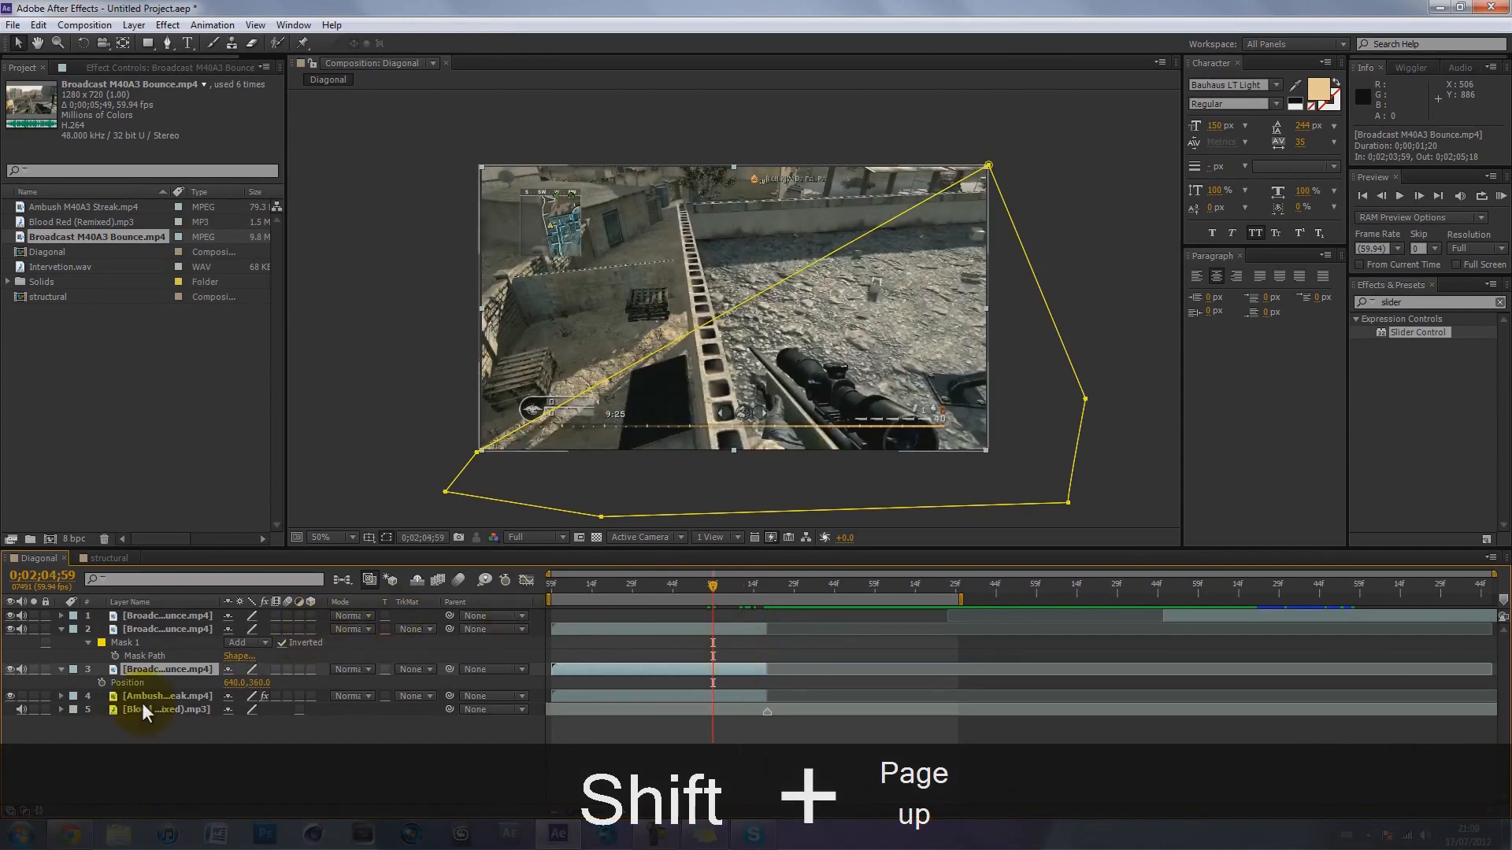
pyautogui.click(102, 683)
# Move the lower-right Broadcast half diagonally down out of the frame to position 1308, 732.
pyautogui.moveTo(793, 395); pyautogui.dragTo(1032, 527)
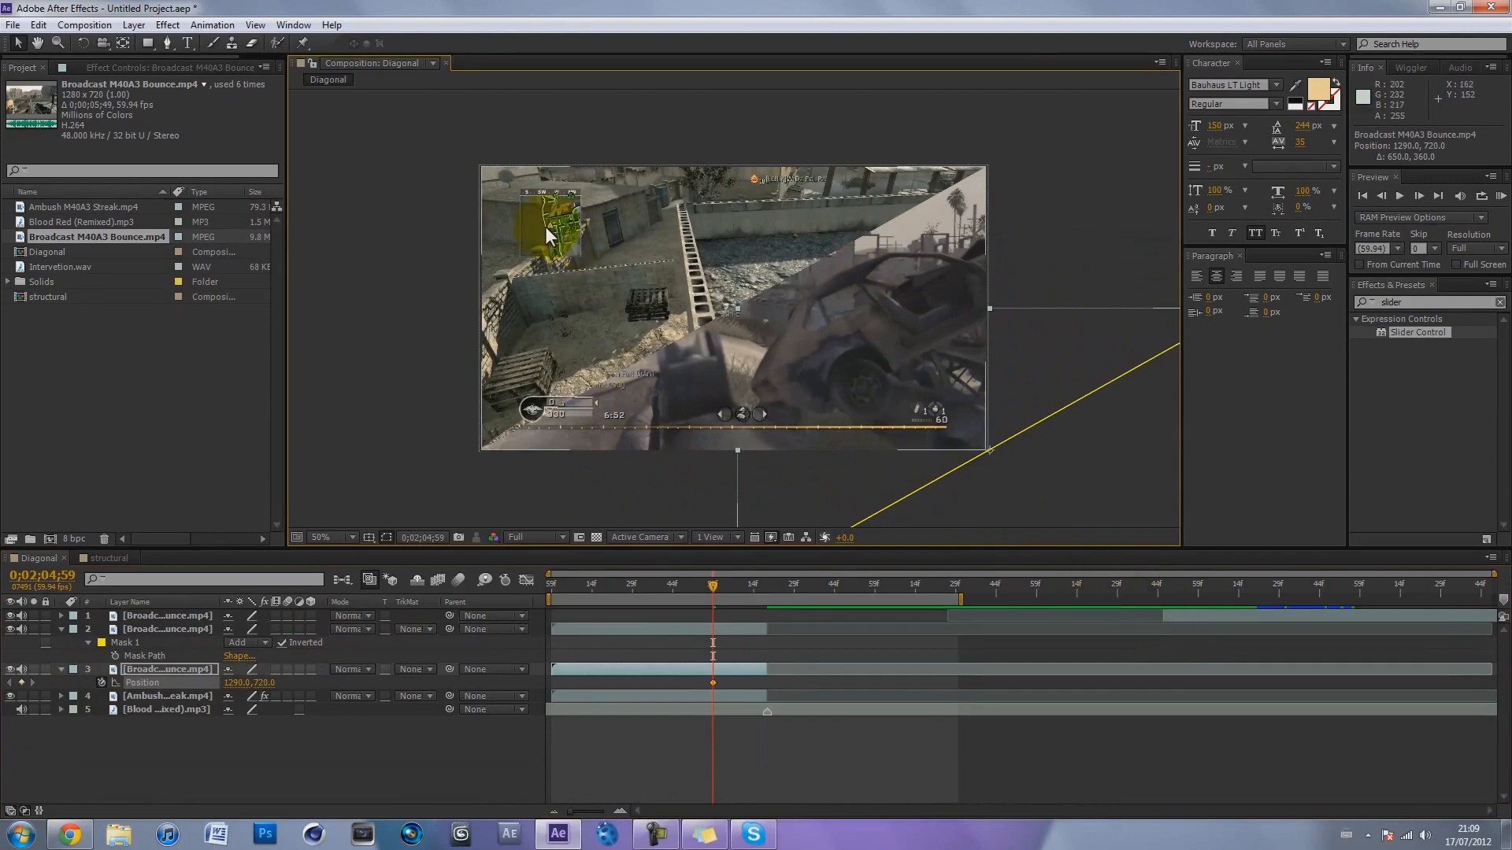
pyautogui.moveTo(545, 225); pyautogui.dragTo(551, 226)
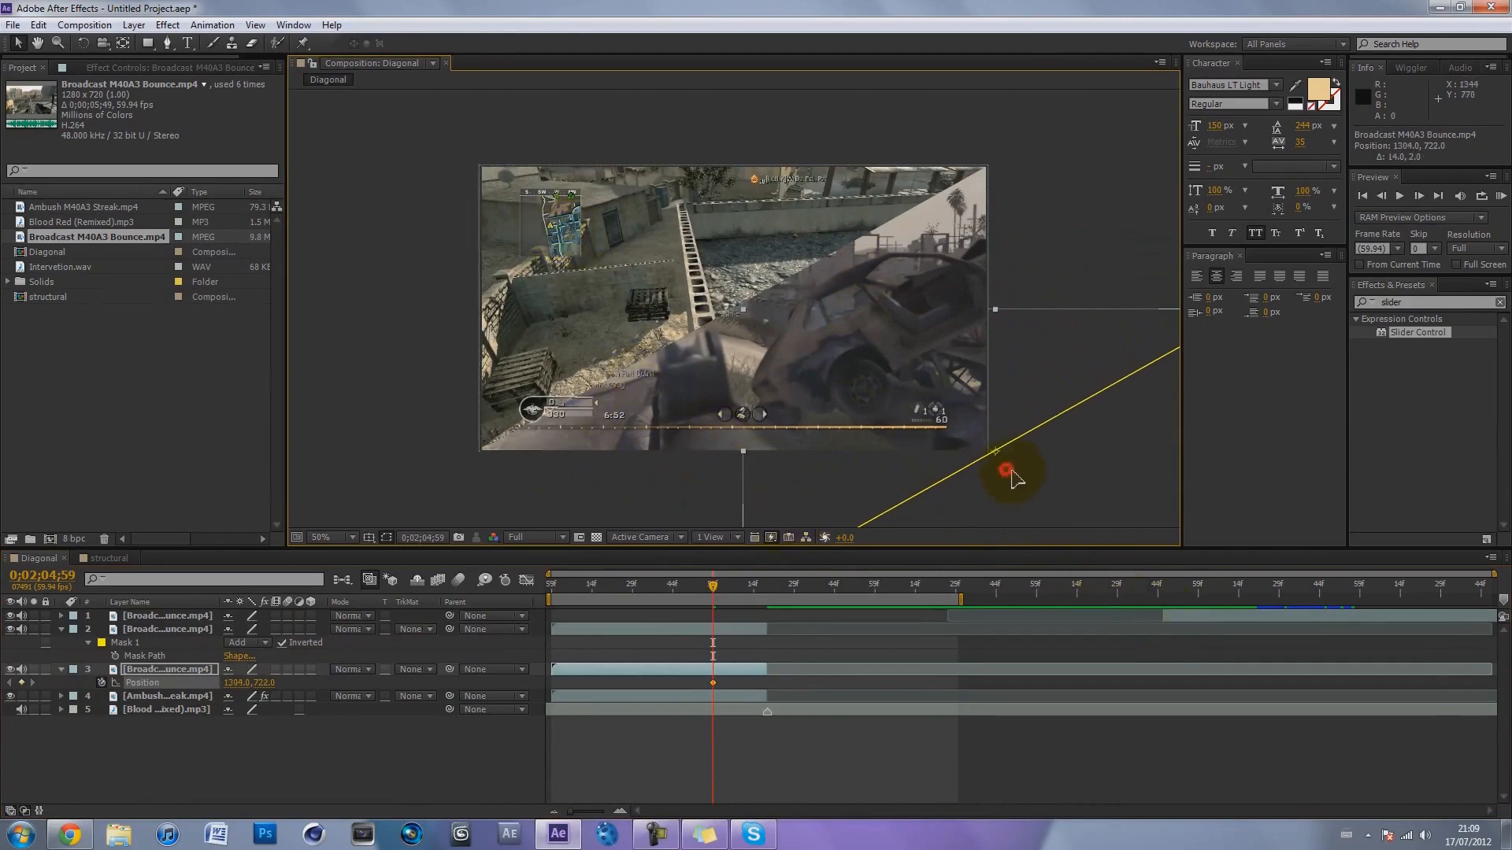
pyautogui.moveTo(1014, 475); pyautogui.dragTo(1016, 479)
# Keyframe the lower-right Broadcast half's Position to 640, 360 at 0;02;05;18, one frame before the cut.
pyautogui.moveTo(753, 584); pyautogui.dragTo(769, 585)
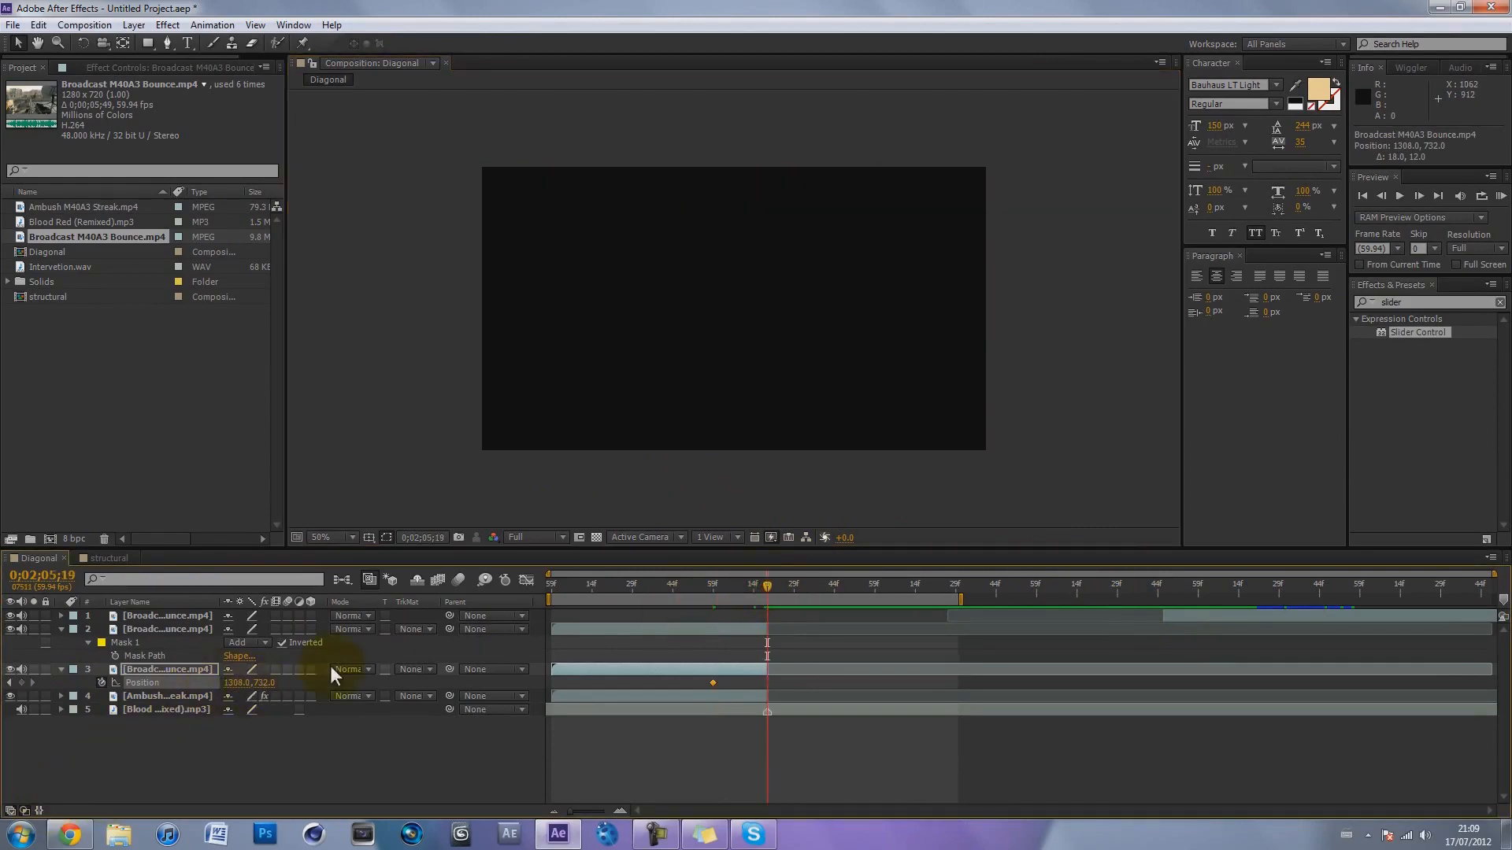
pyautogui.press('pageup')
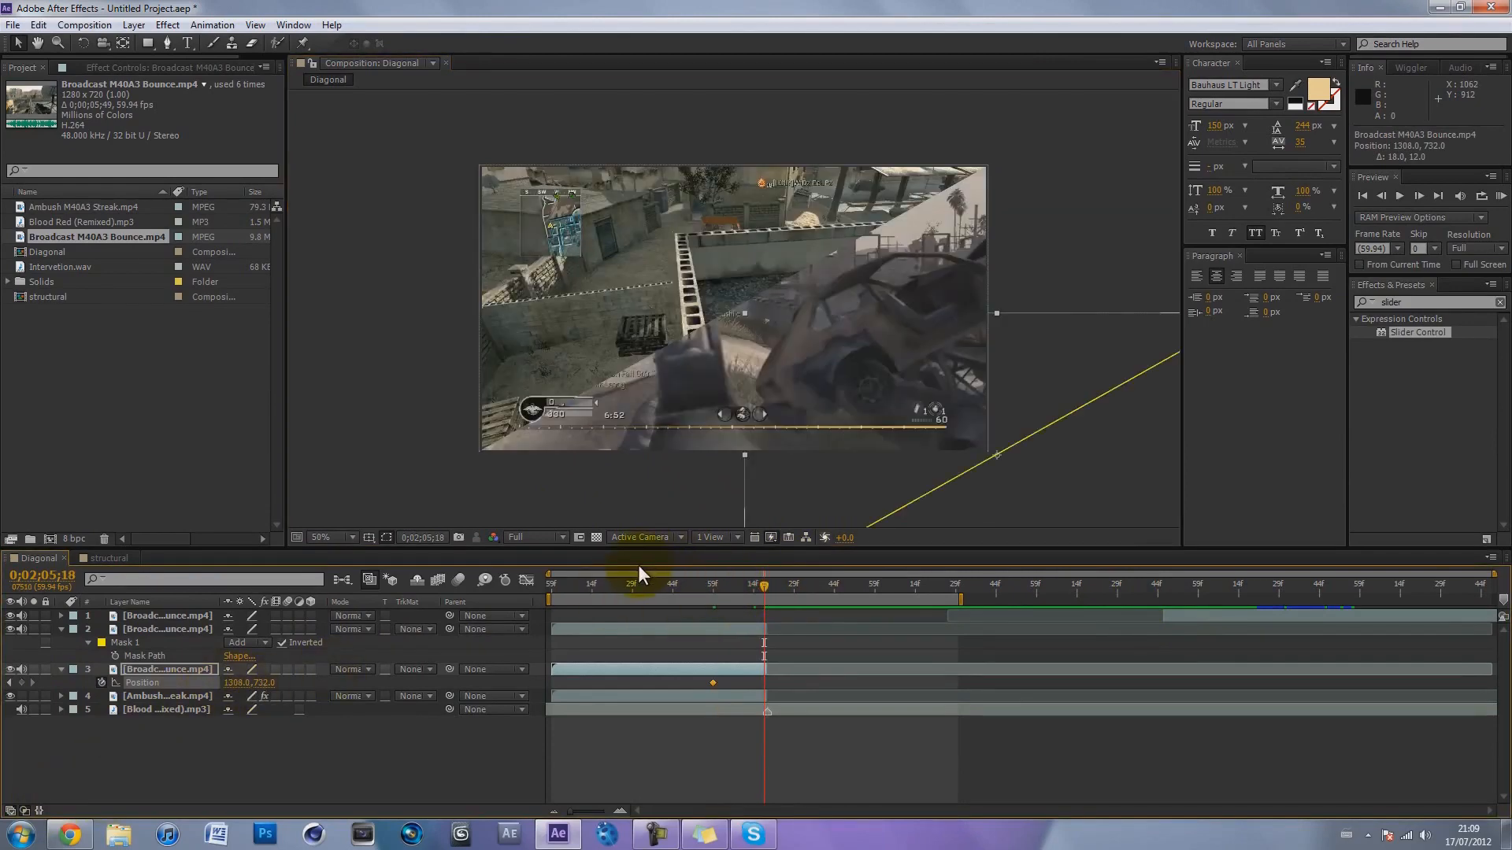
pyautogui.click(238, 682)
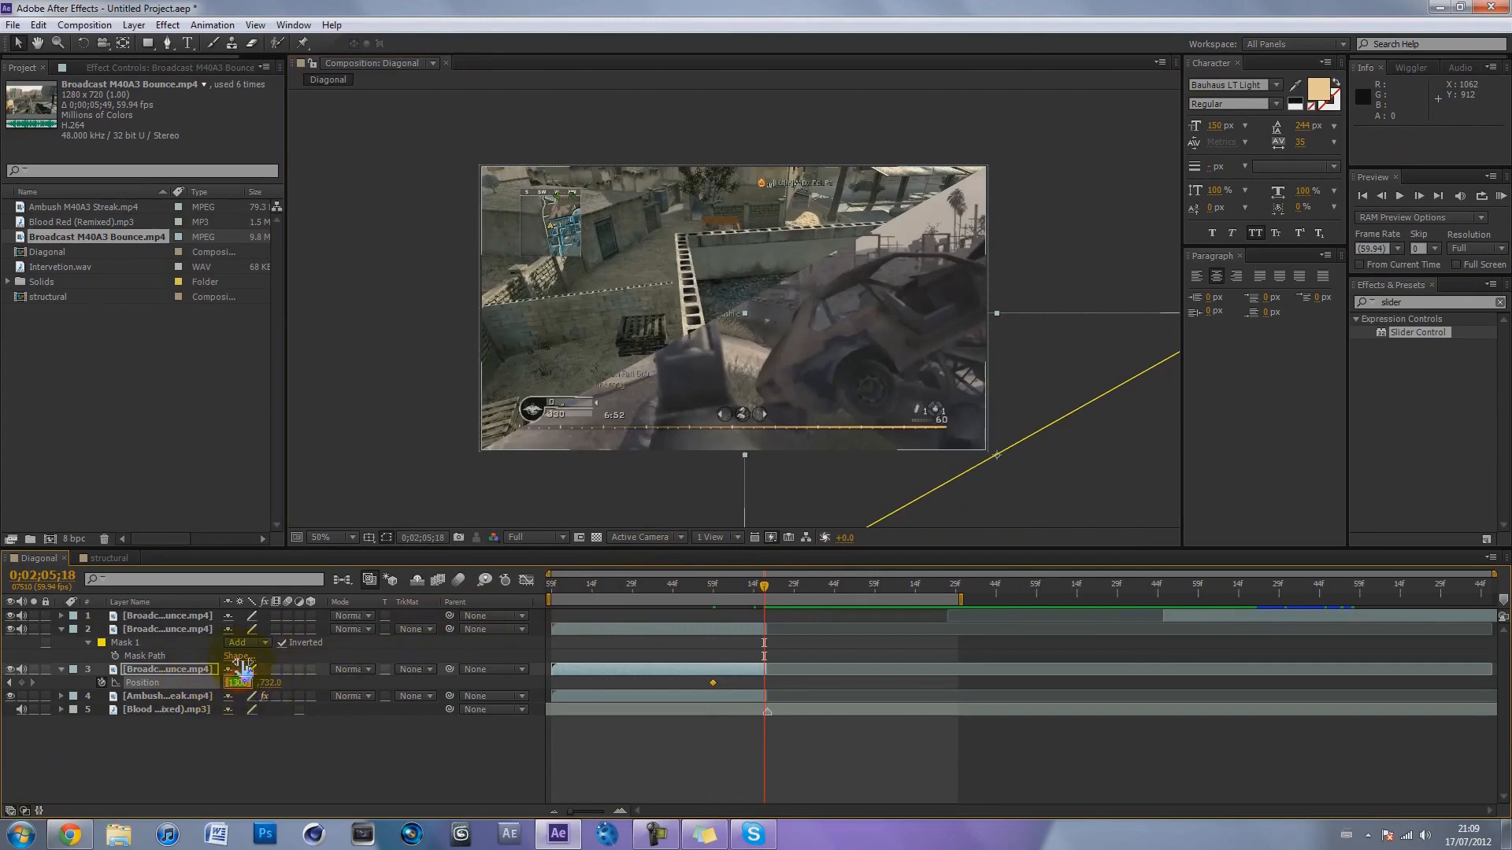
pyautogui.write('640')
pyautogui.press('Tab')
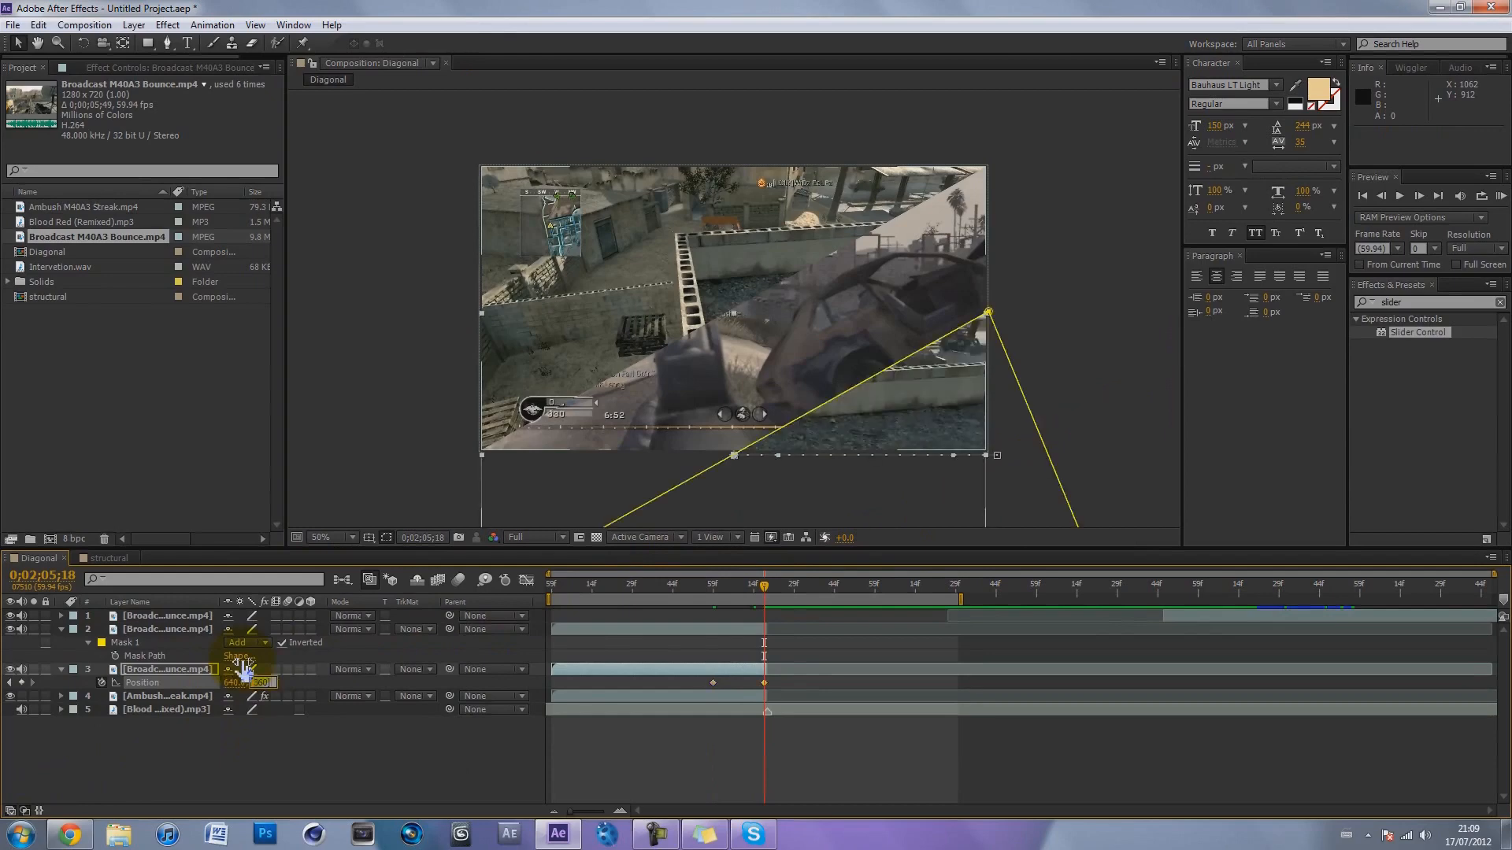
pyautogui.write('360')
pyautogui.press('Return')
# Start Position keyframes on the upper-left Broadcast half at 0;02;04;59 and move it diagonally up out of the frame to -18, -12.
pyautogui.moveTo(759, 587); pyautogui.dragTo(712, 584)
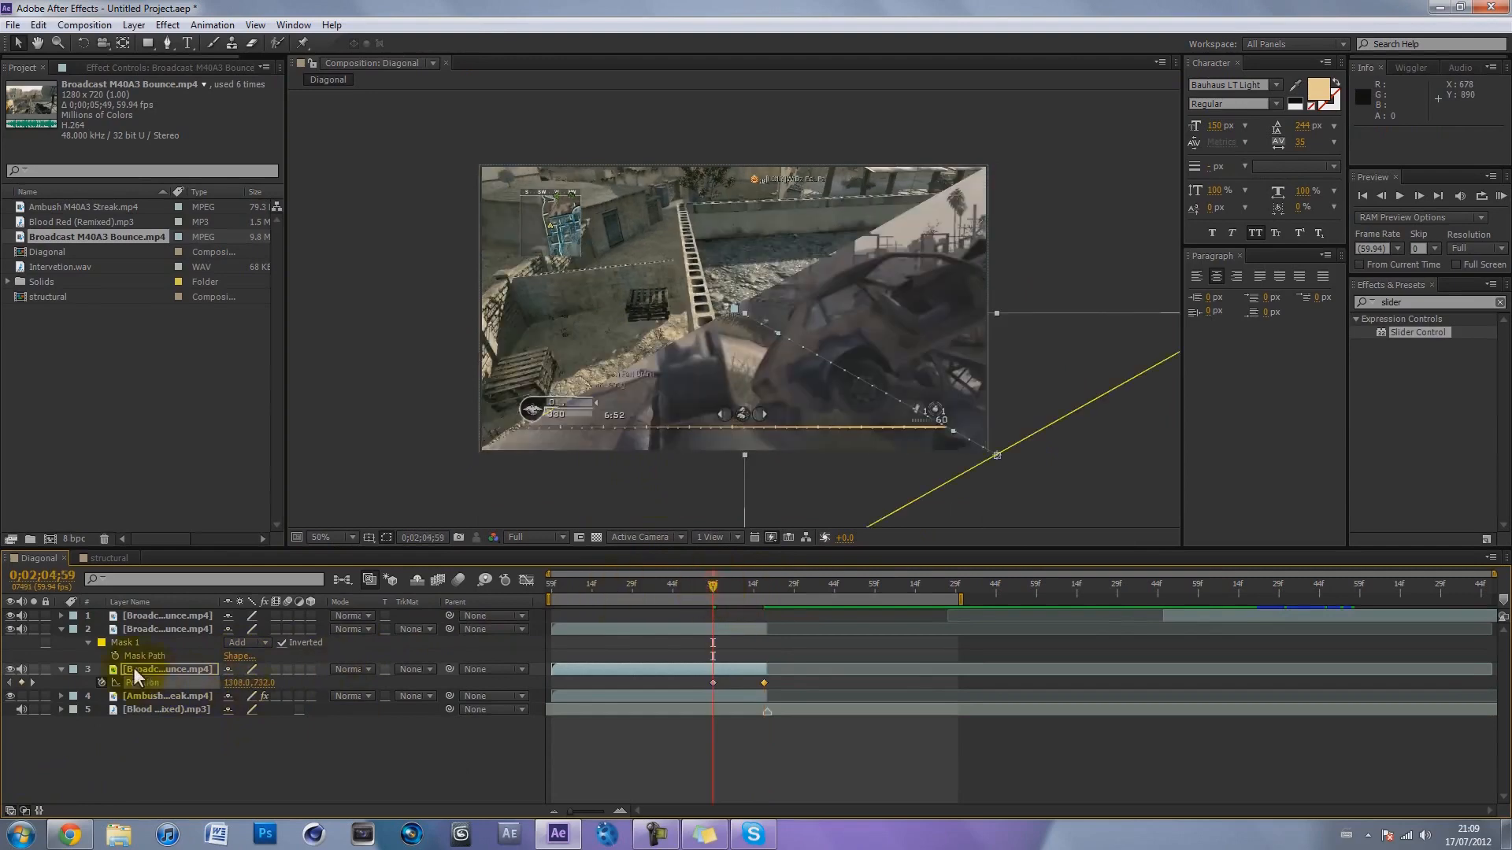
pyautogui.click(163, 616)
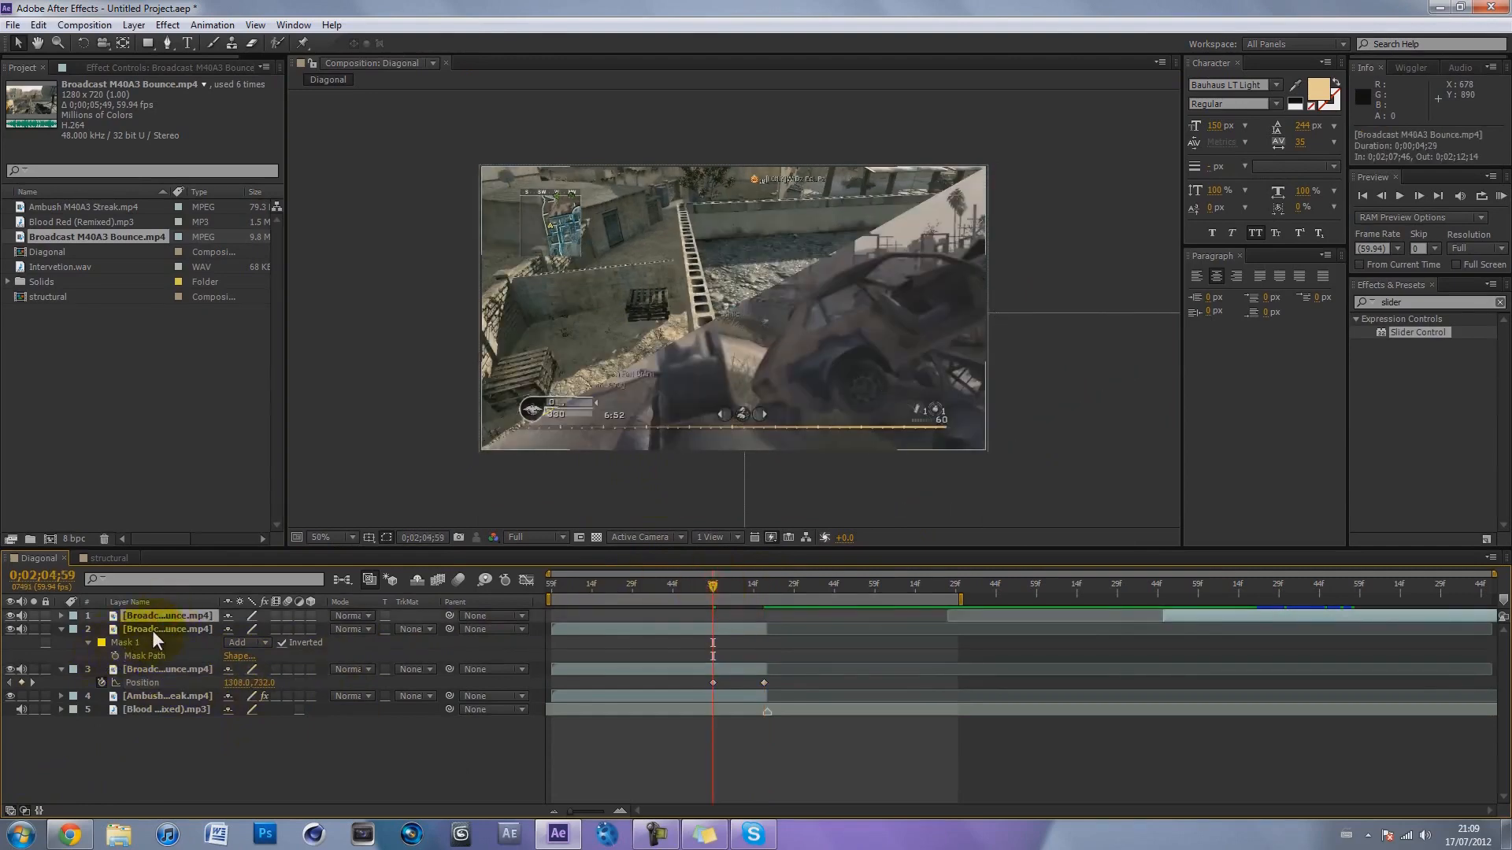
pyautogui.click(153, 630)
pyautogui.press('p')
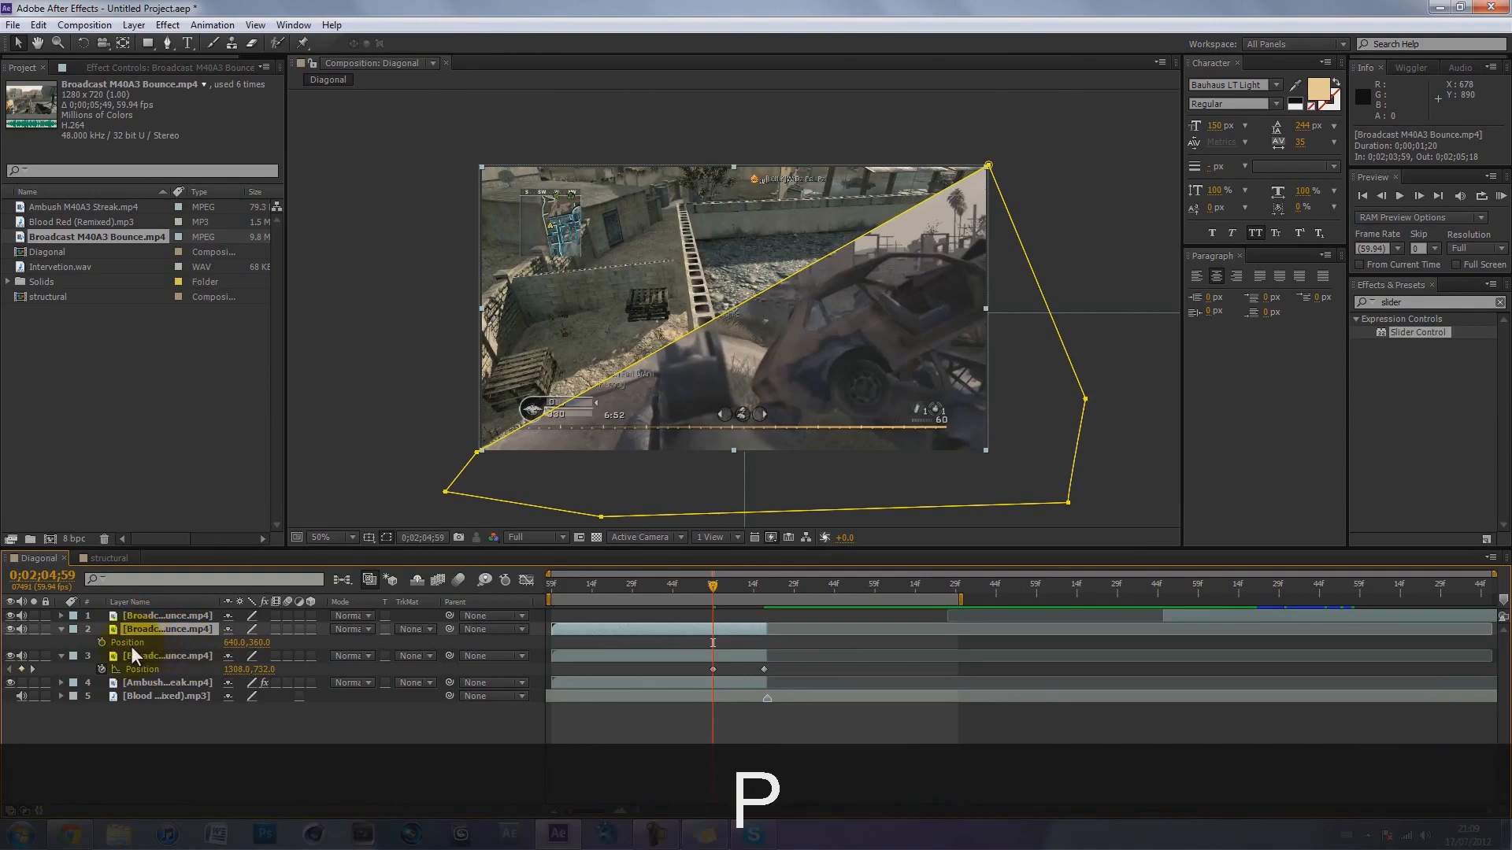
pyautogui.moveTo(712, 584)
pyautogui.mouseDown()
pyautogui.moveTo(744, 579)
pyautogui.moveTo(721, 578)
pyautogui.mouseUp()
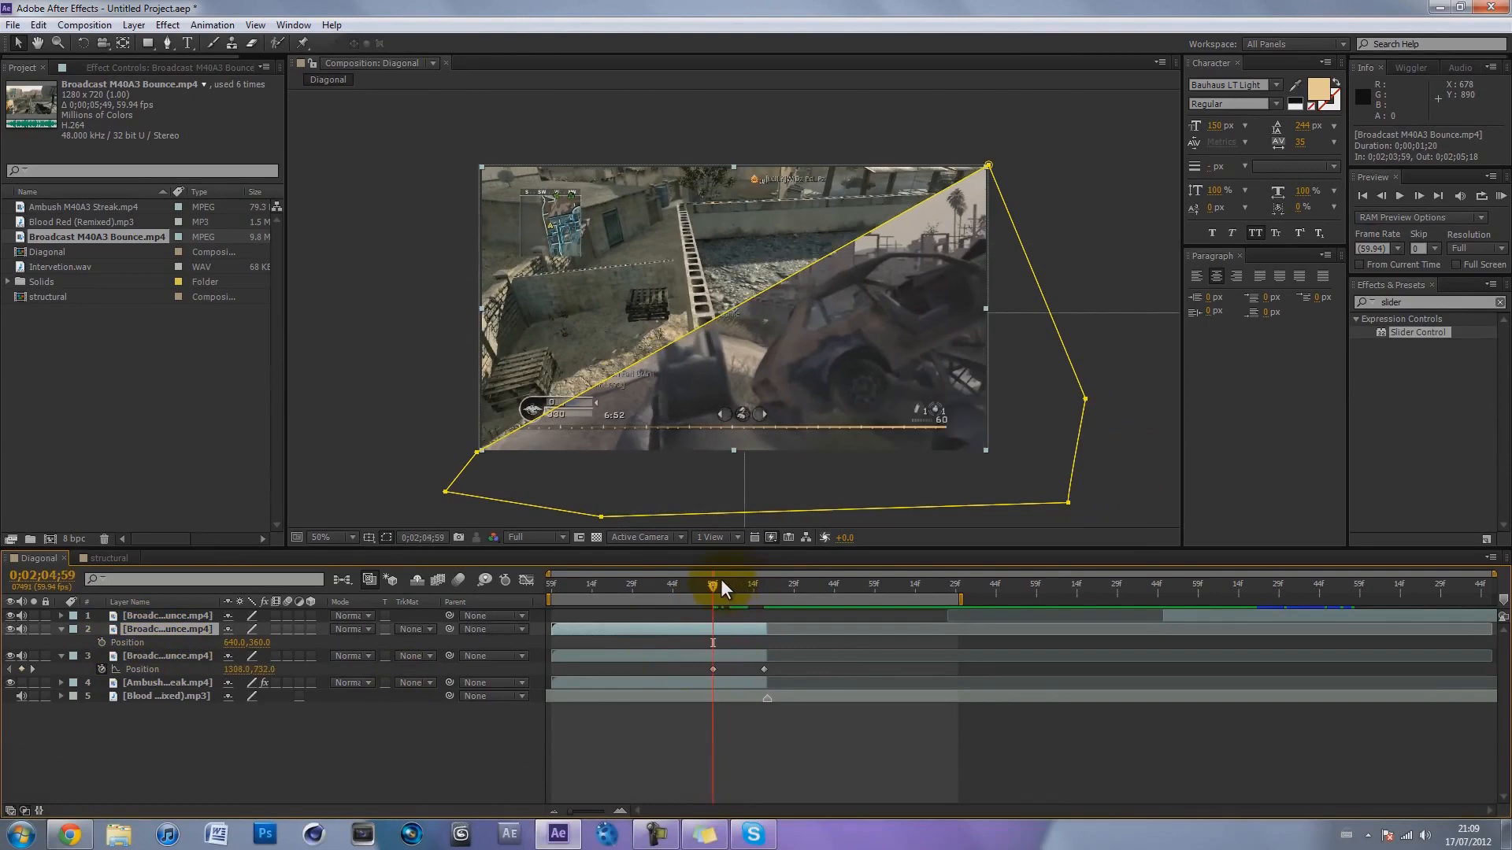
pyautogui.click(101, 643)
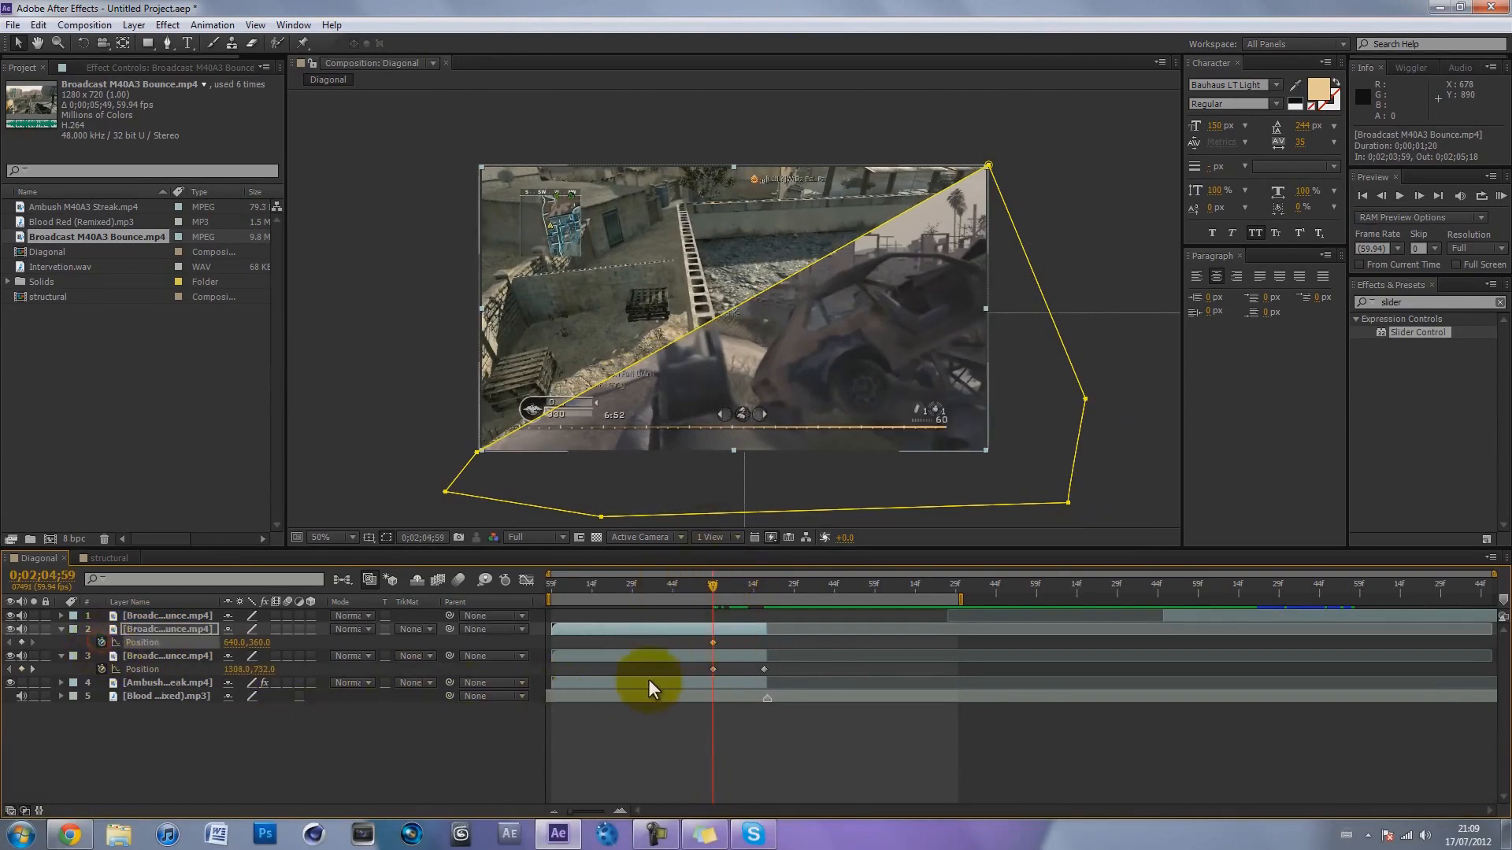
pyautogui.moveTo(768, 277); pyautogui.dragTo(395, 154)
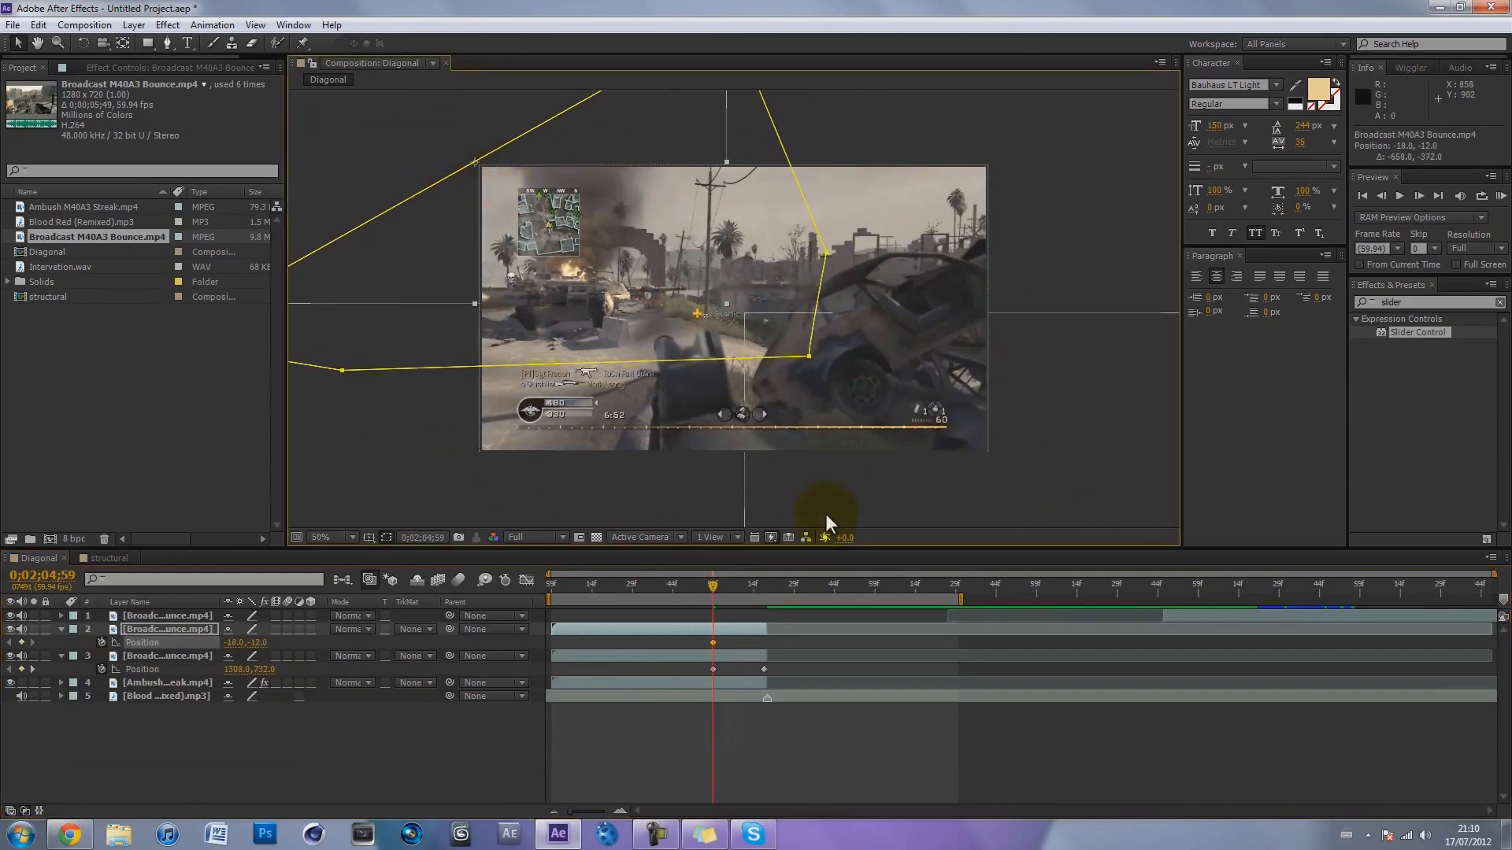
# Keyframe the upper-left Broadcast half's Position to 640, 360 at 0;02;05;18 and return the current time to 0;02;04;59.
pyautogui.moveTo(749, 583); pyautogui.dragTo(764, 584)
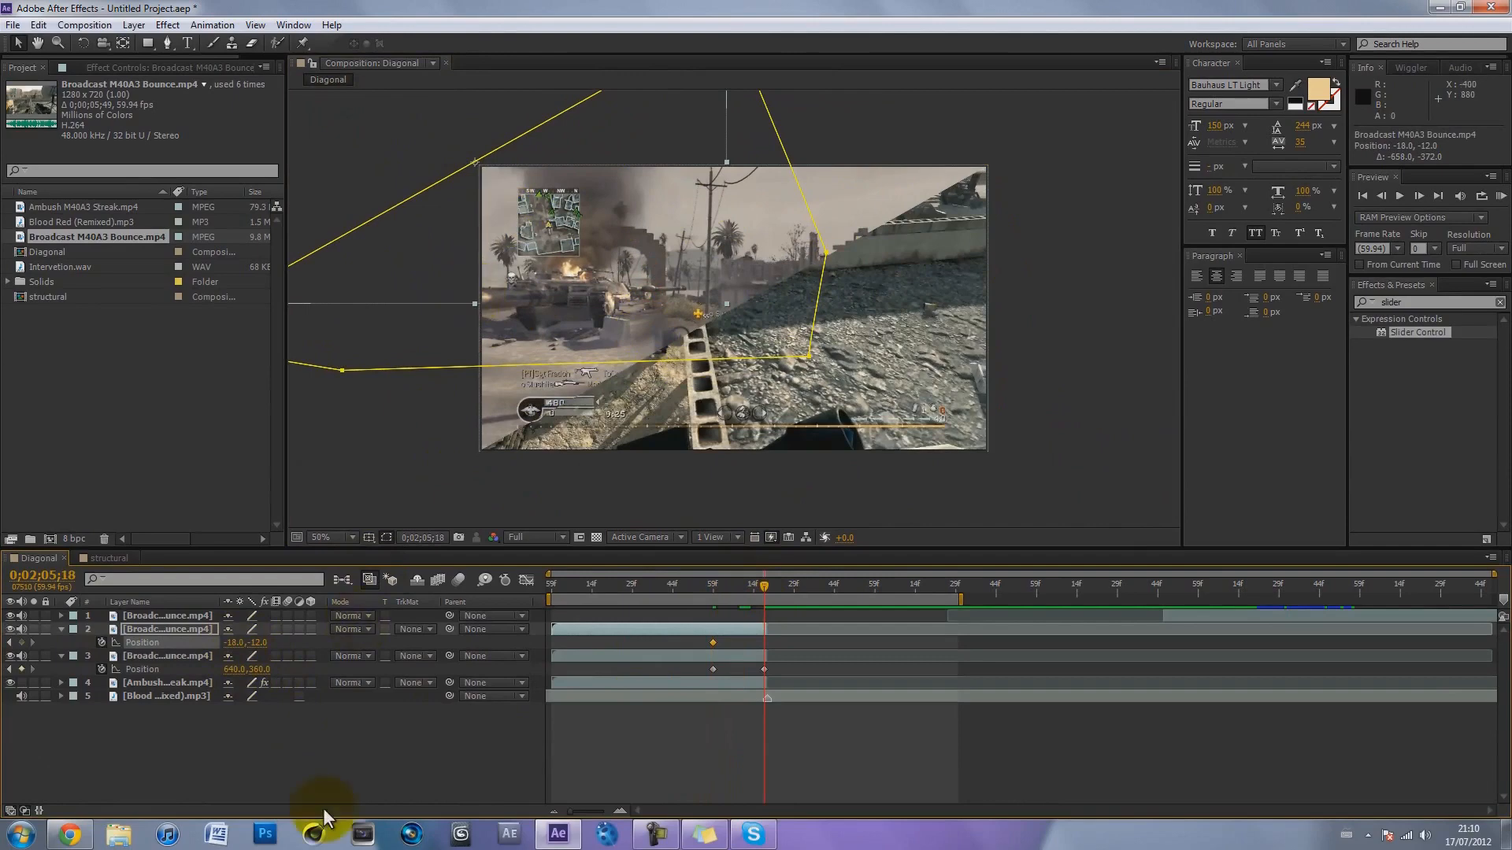
pyautogui.click(250, 640)
pyautogui.write('640')
pyautogui.press('Tab')
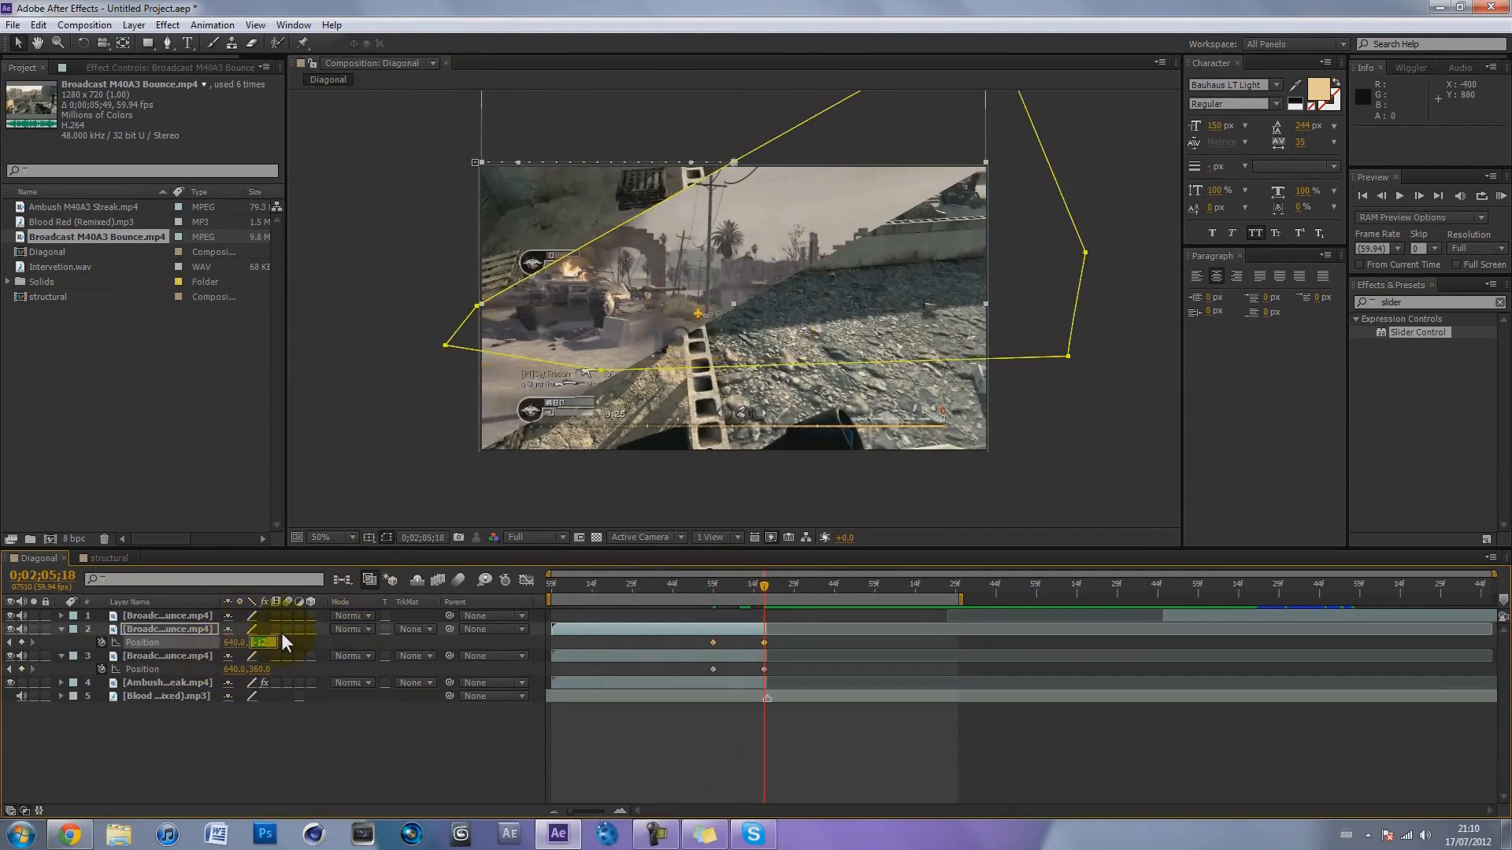
pyautogui.write('360')
pyautogui.press('Return')
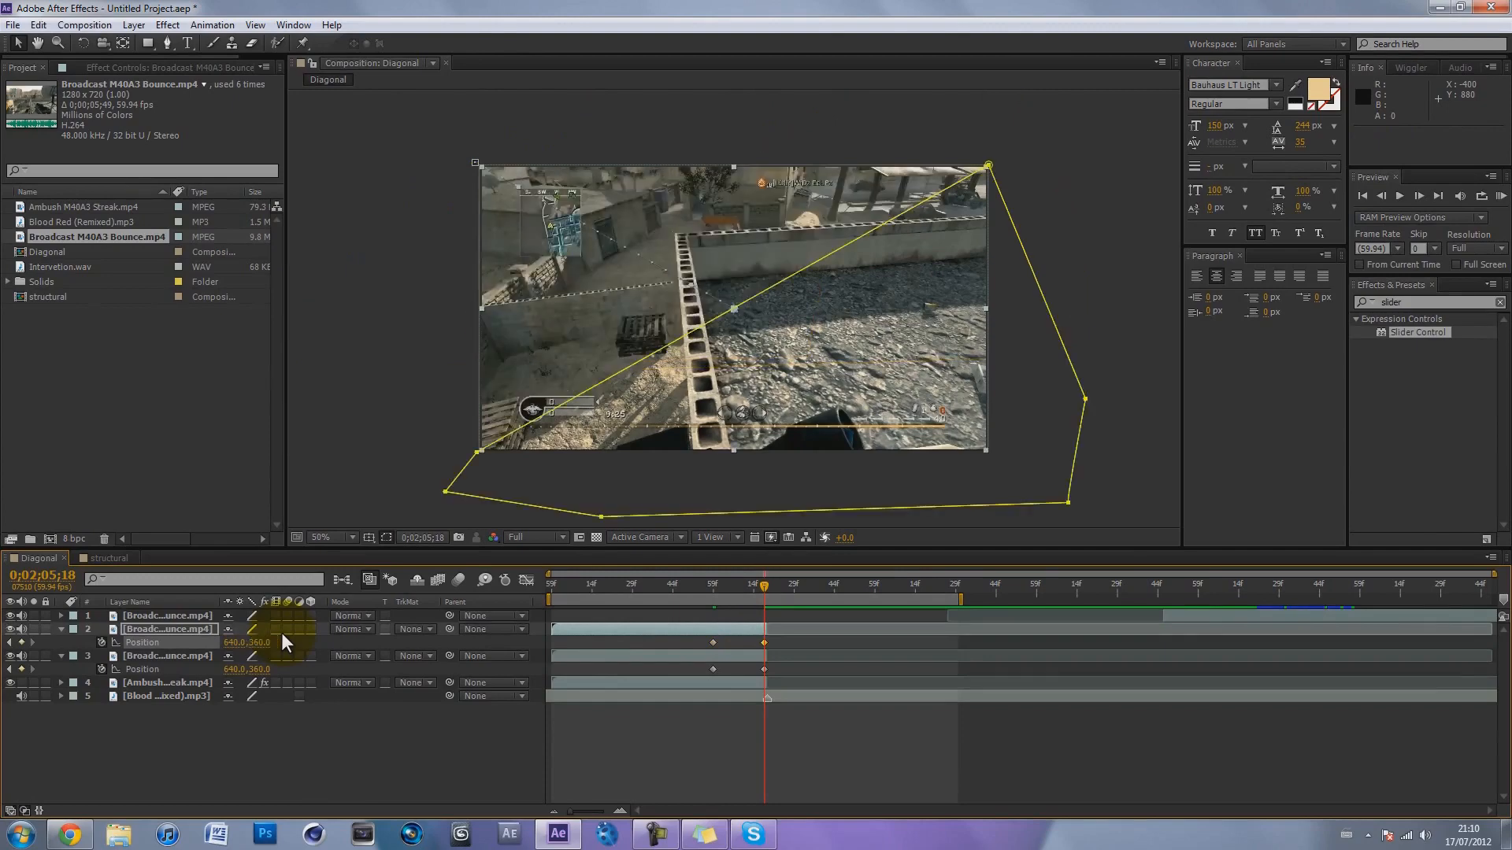
pyautogui.click(315, 732)
pyautogui.moveTo(699, 587)
pyautogui.mouseDown()
pyautogui.moveTo(767, 568)
pyautogui.moveTo(721, 573)
pyautogui.mouseUp()
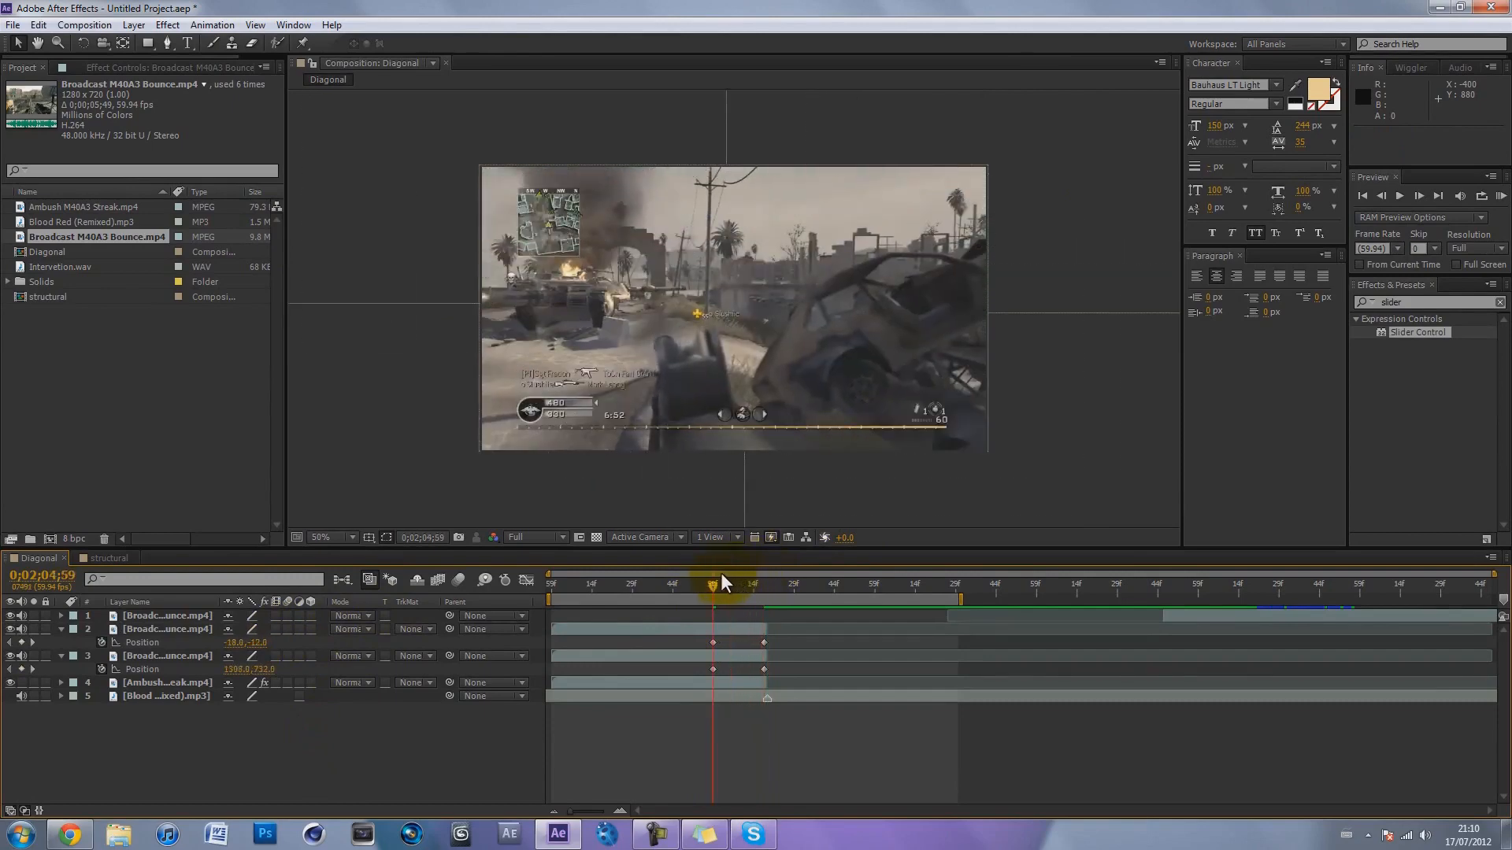
# Apply Easy Ease to the first Position keyframe of both Broadcast halves at 0;02;04;59.
pyautogui.click(713, 642)
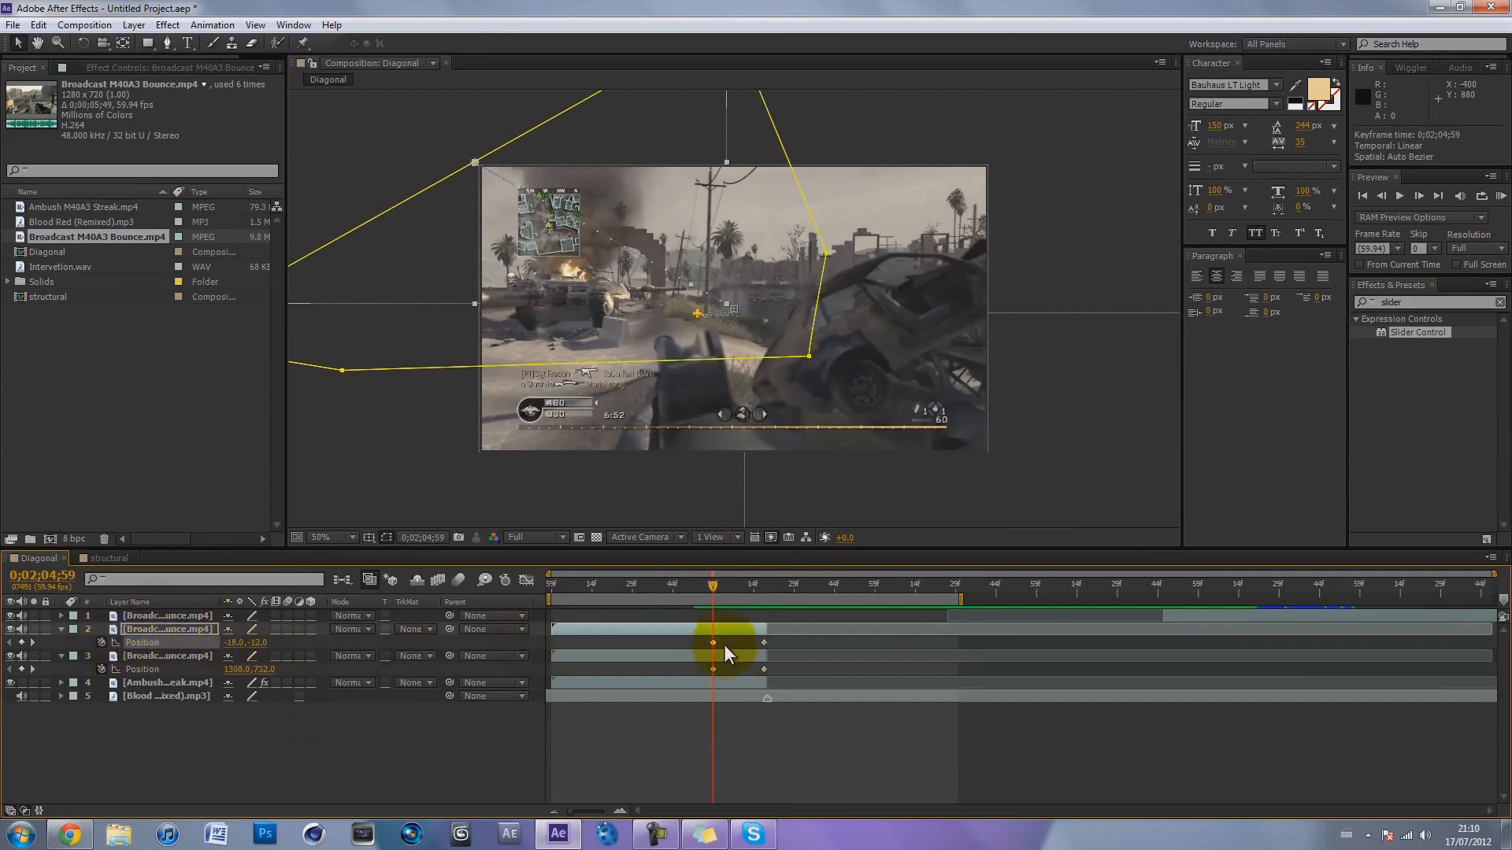
pyautogui.press('F9')
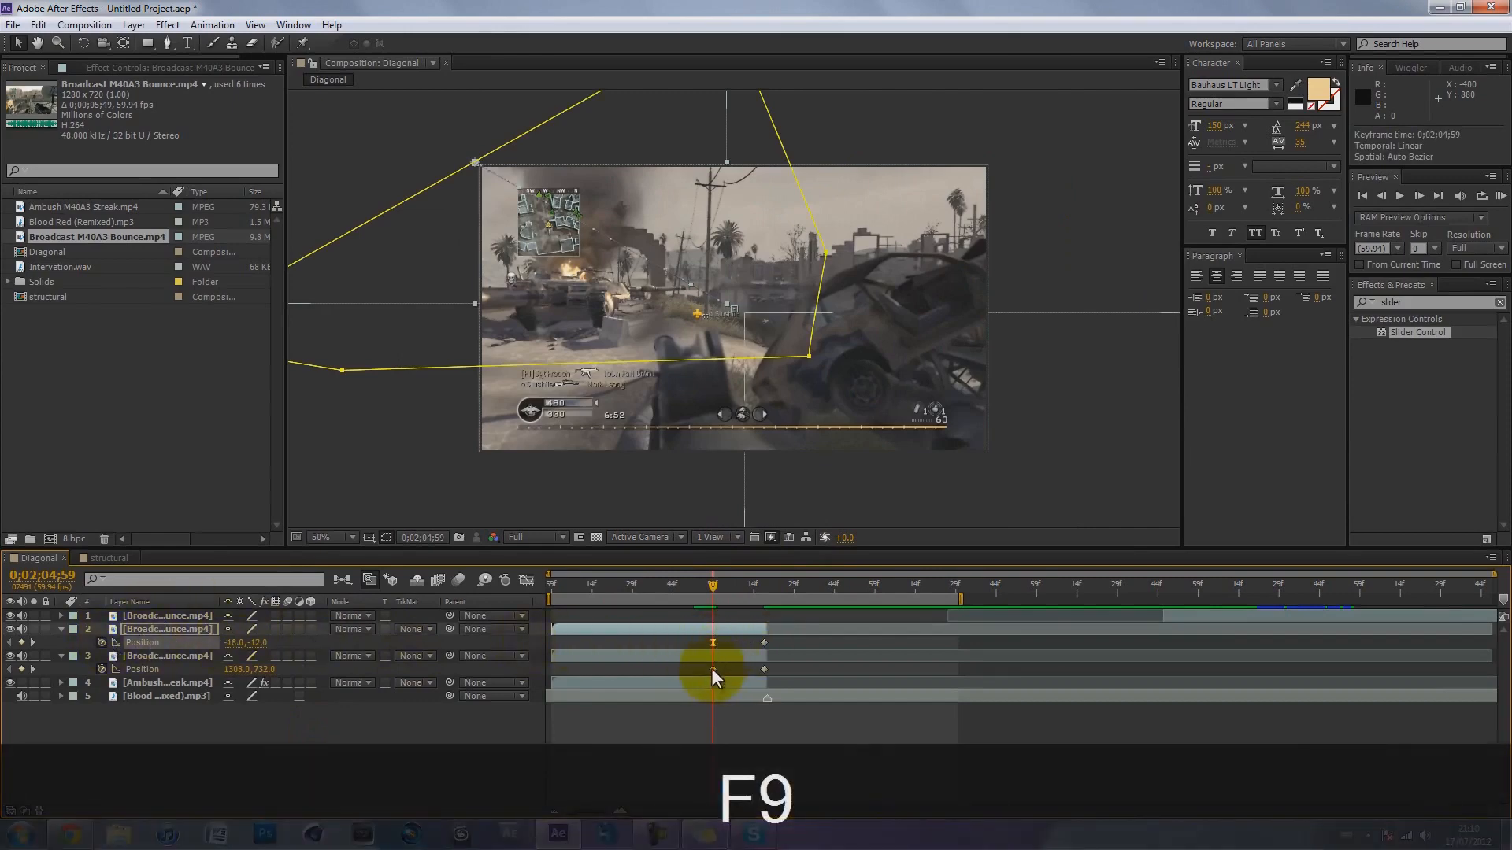
pyautogui.click(712, 668)
pyautogui.rightClick(712, 669)
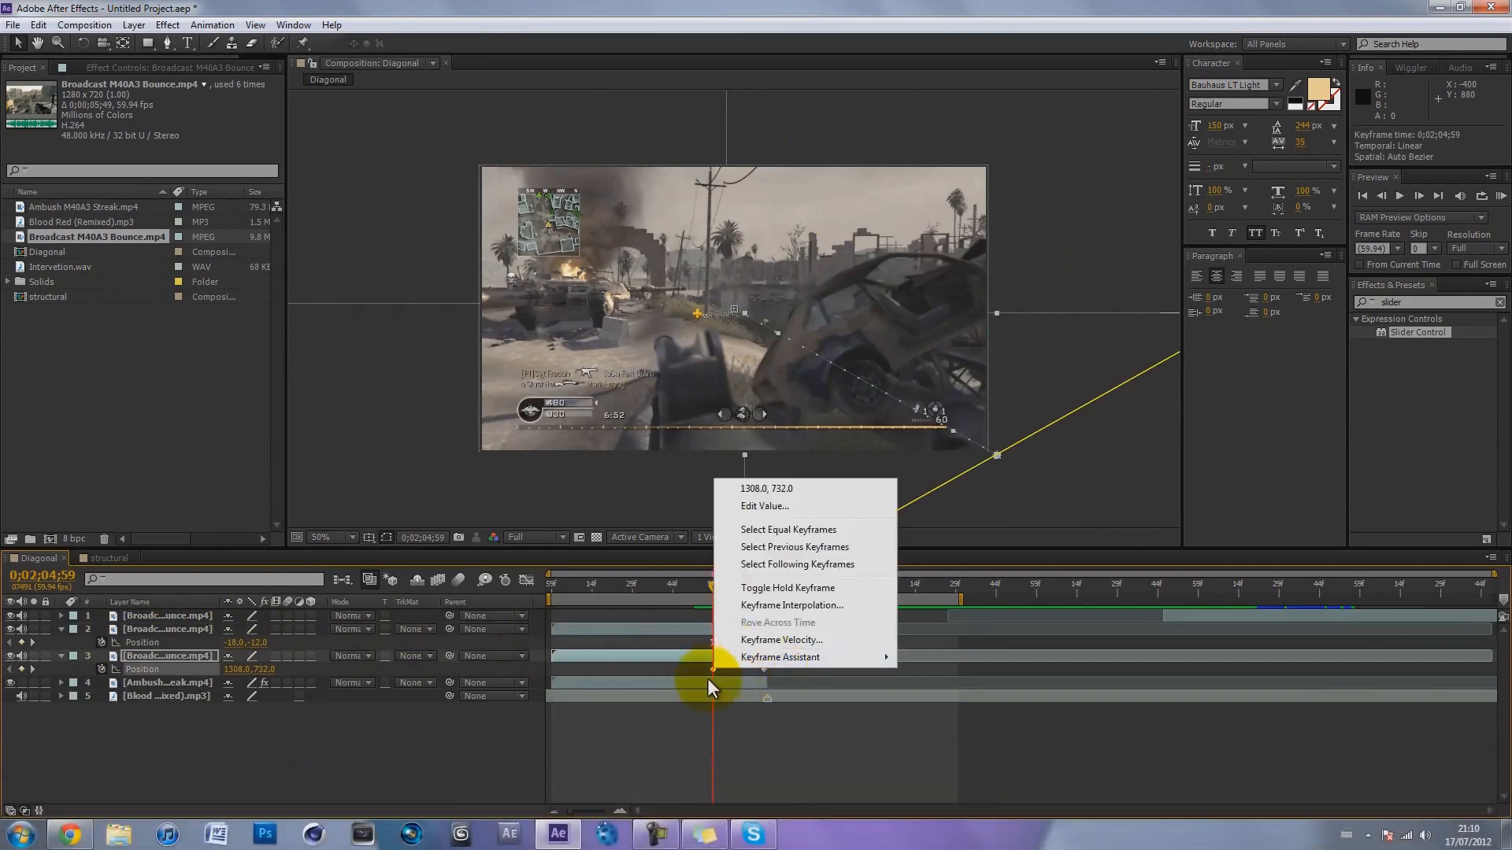
pyautogui.moveTo(805, 657)
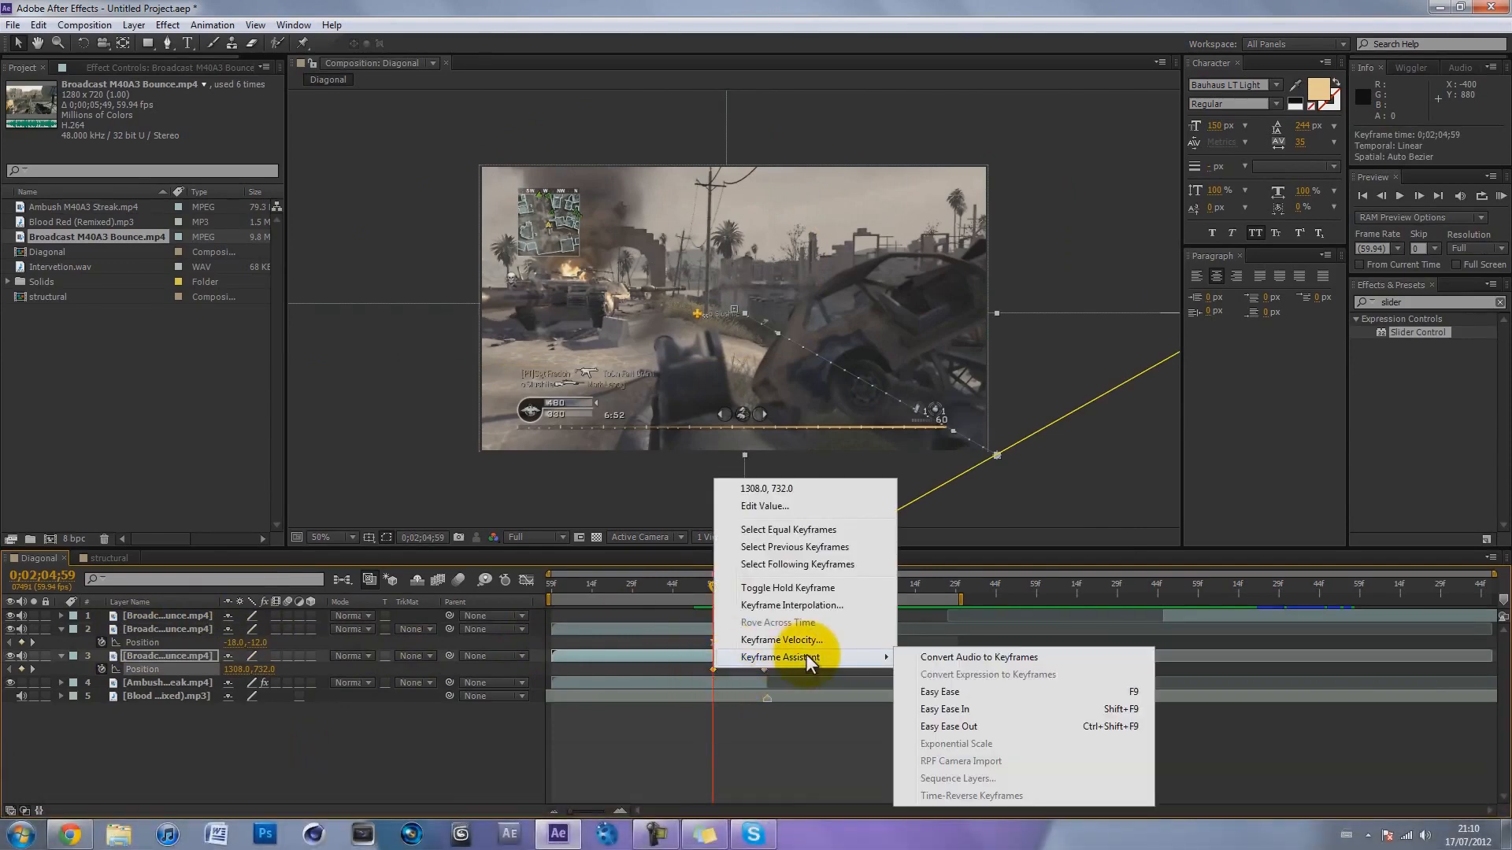
pyautogui.click(937, 691)
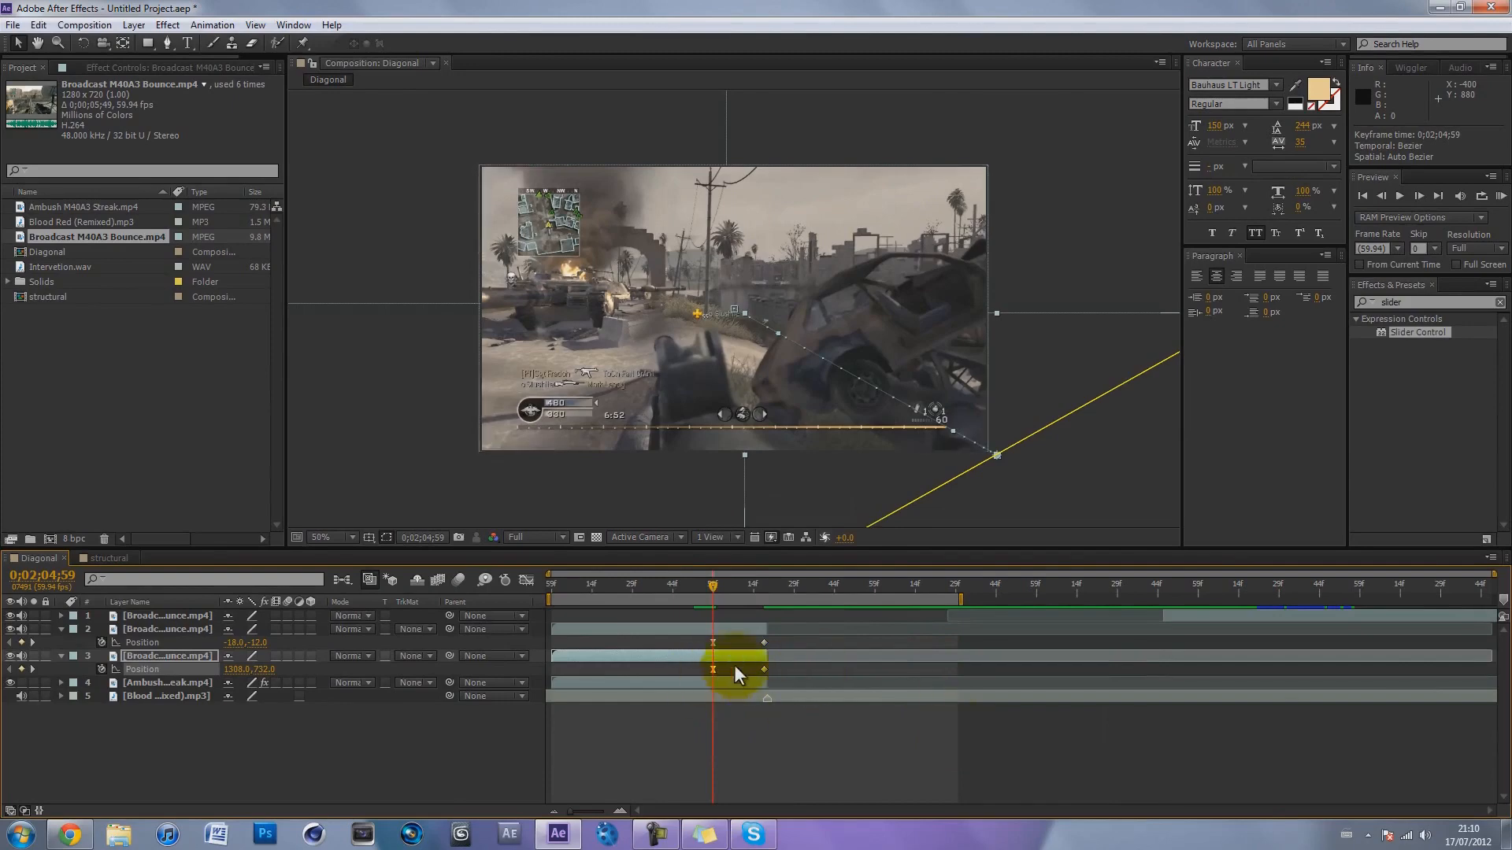
pyautogui.click(728, 731)
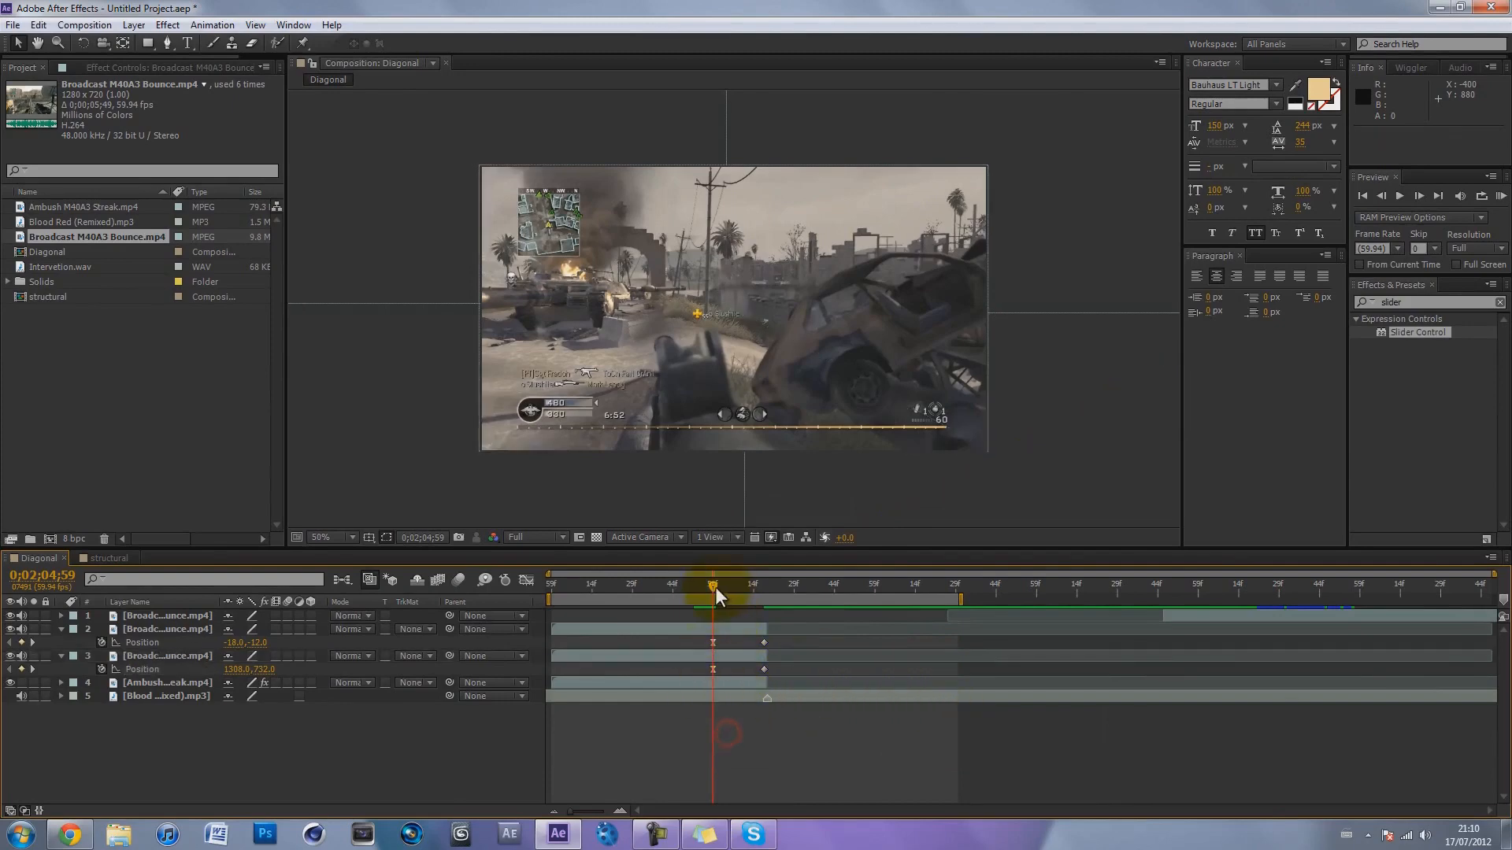
# Move the top Broadcast layer earlier so it starts at the cut at 0;02;05;19, and collapse the Position properties of both halves.
pyautogui.moveTo(716, 584); pyautogui.dragTo(767, 585)
pyautogui.moveTo(1167, 612); pyautogui.dragTo(796, 606)
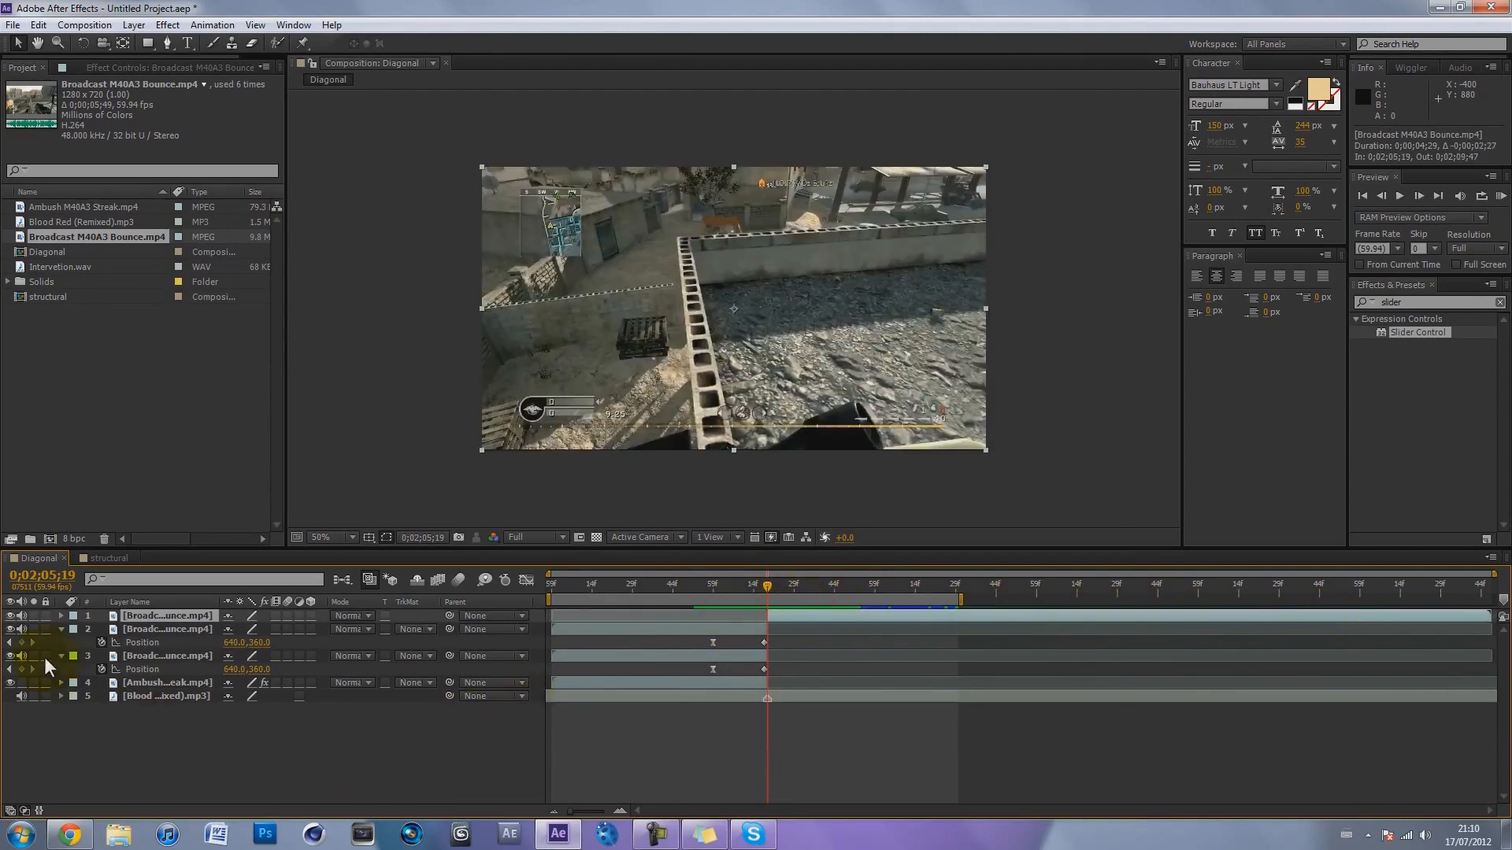
pyautogui.click(59, 629)
pyautogui.click(60, 640)
pyautogui.click(119, 688)
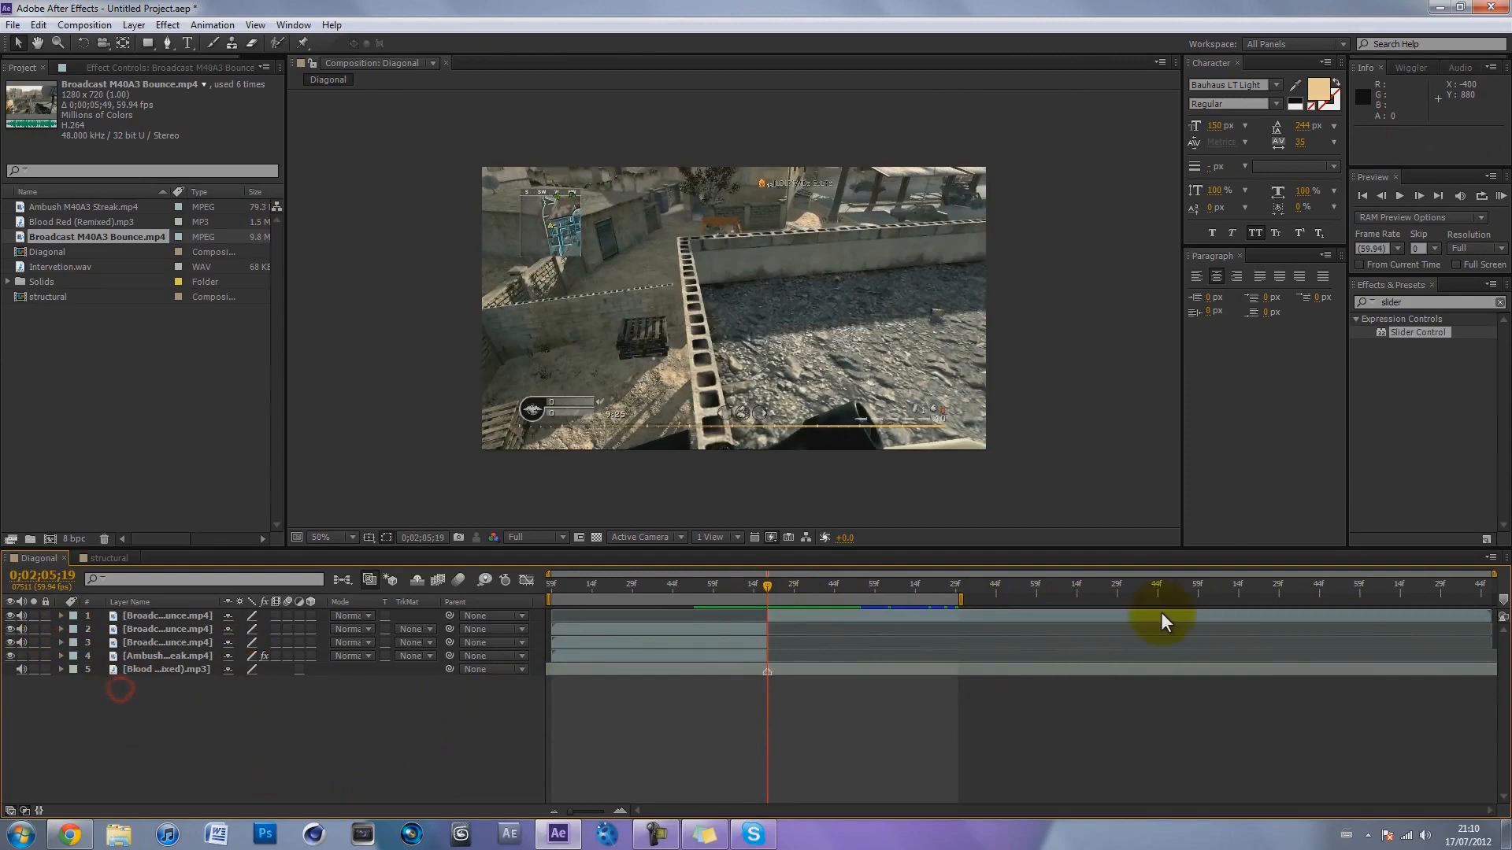
# Preview the diagonal transition and examine the frame at 0;02;05;05.
pyautogui.click(1482, 196)
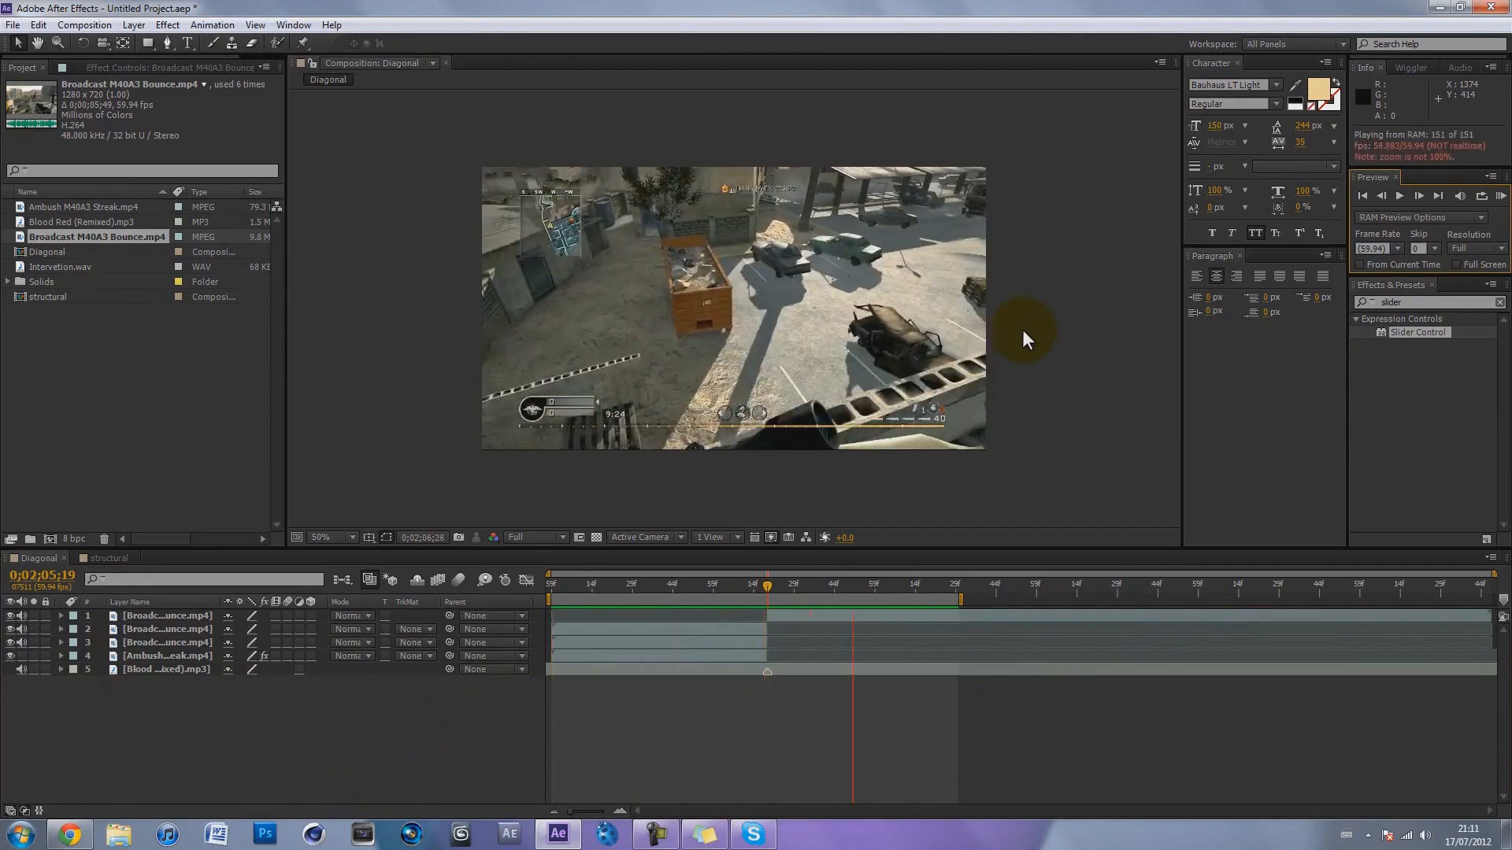
pyautogui.click(1022, 331)
pyautogui.click(727, 584)
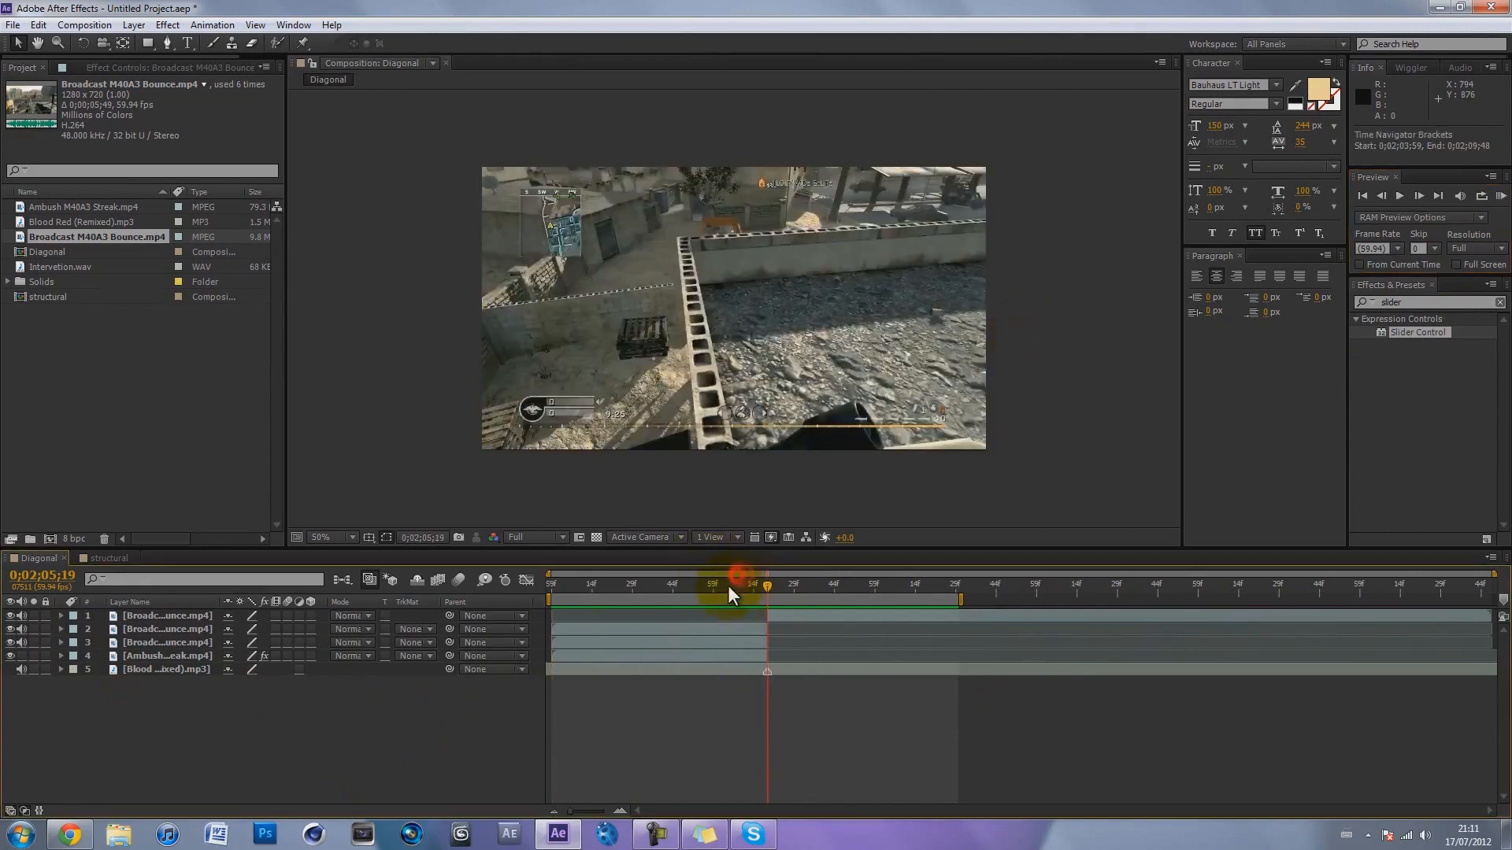
pyautogui.click(658, 698)
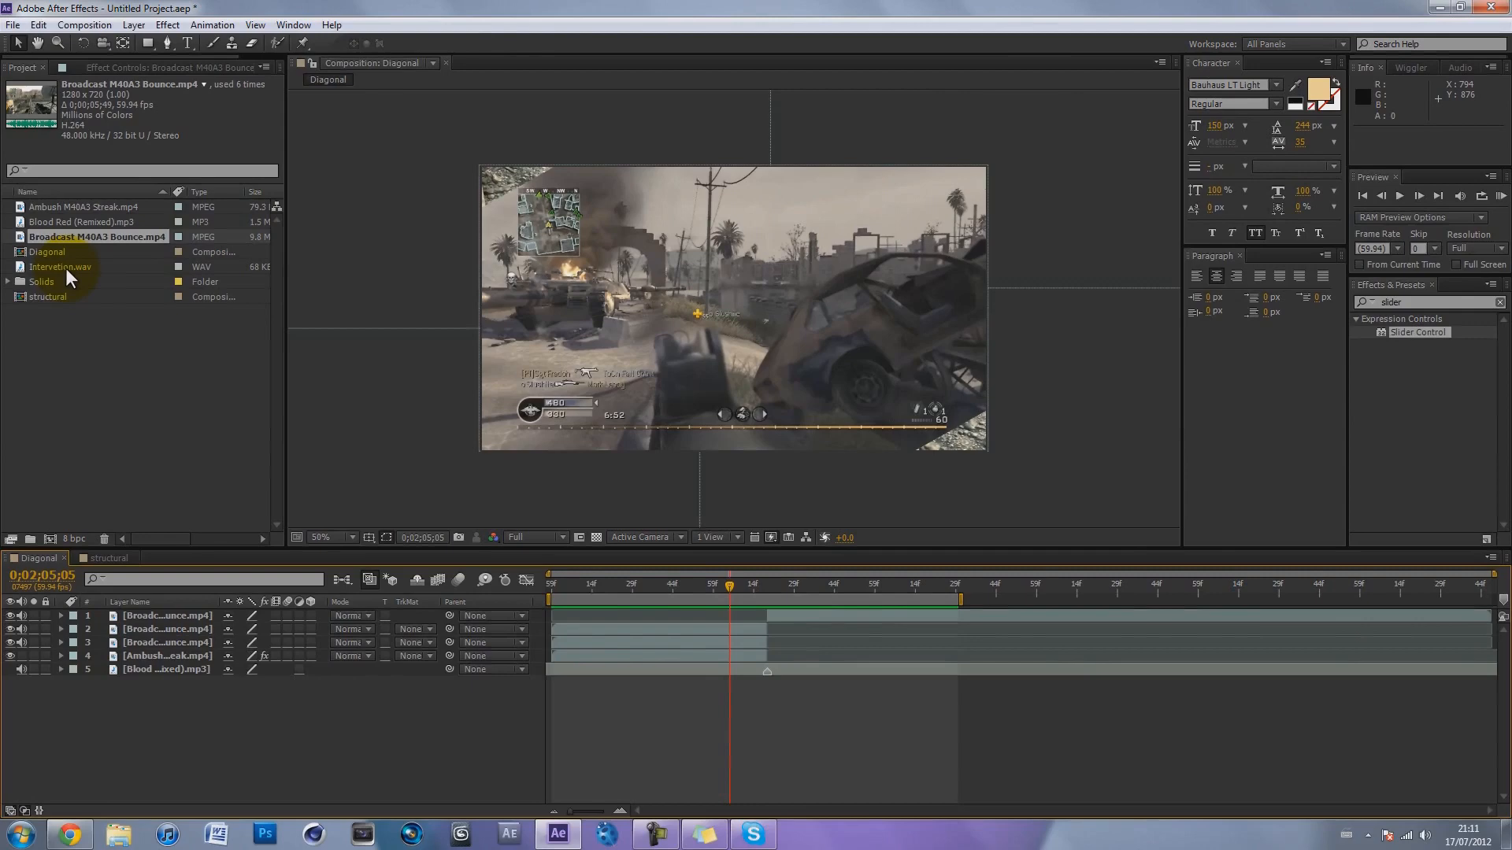
# Add Intervetion.wav to the Diagonal composition below the Ambush layer and show its audio waveform.
pyautogui.moveTo(65, 268)
pyautogui.mouseDown()
pyautogui.moveTo(236, 338)
pyautogui.moveTo(67, 261)
pyautogui.mouseUp()
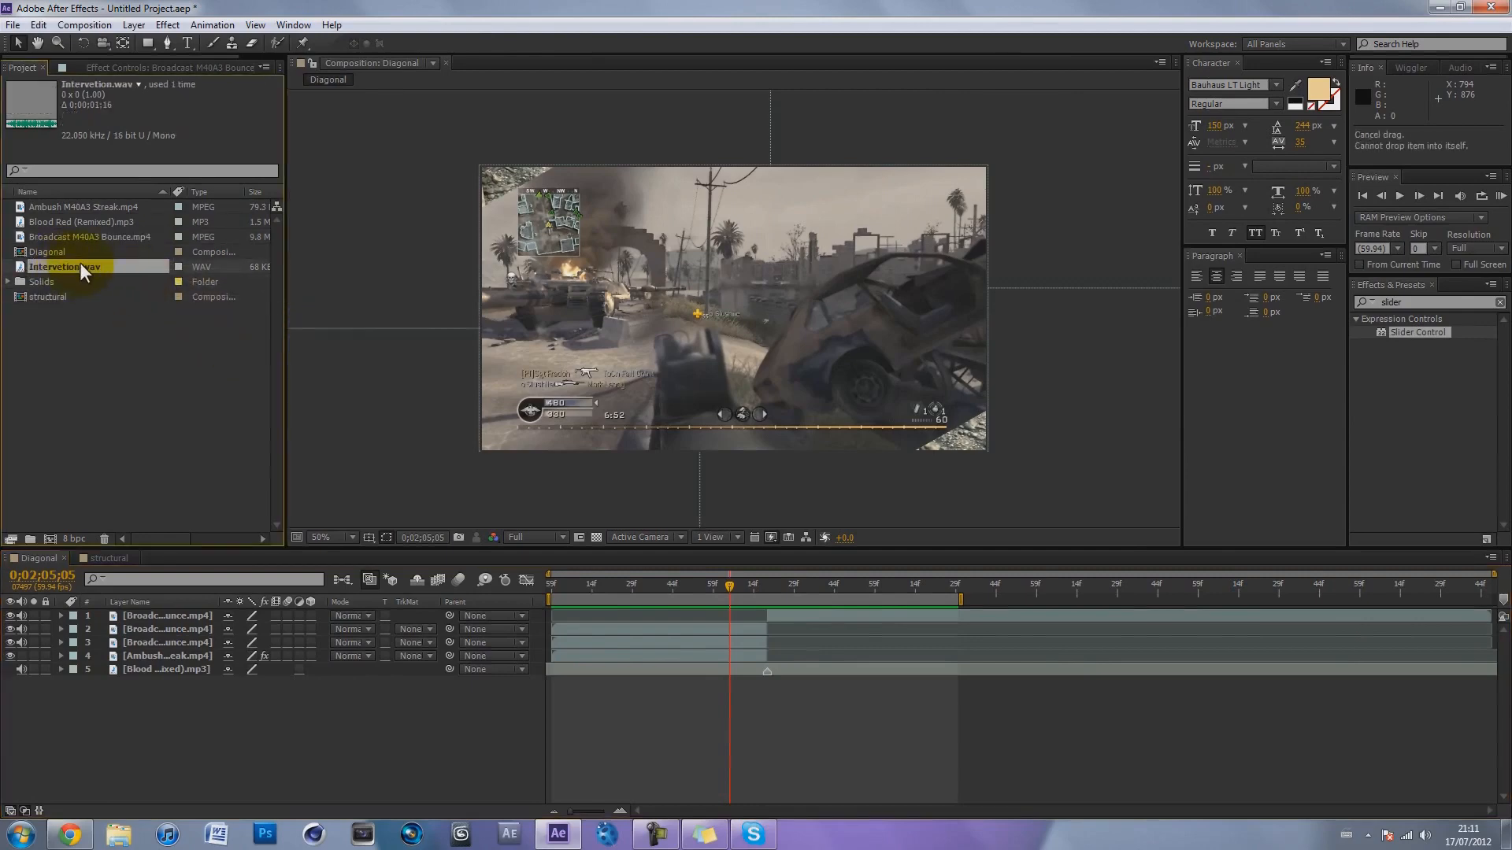
pyautogui.moveTo(73, 264); pyautogui.dragTo(131, 664)
pyautogui.press('l')
pyautogui.press('l')
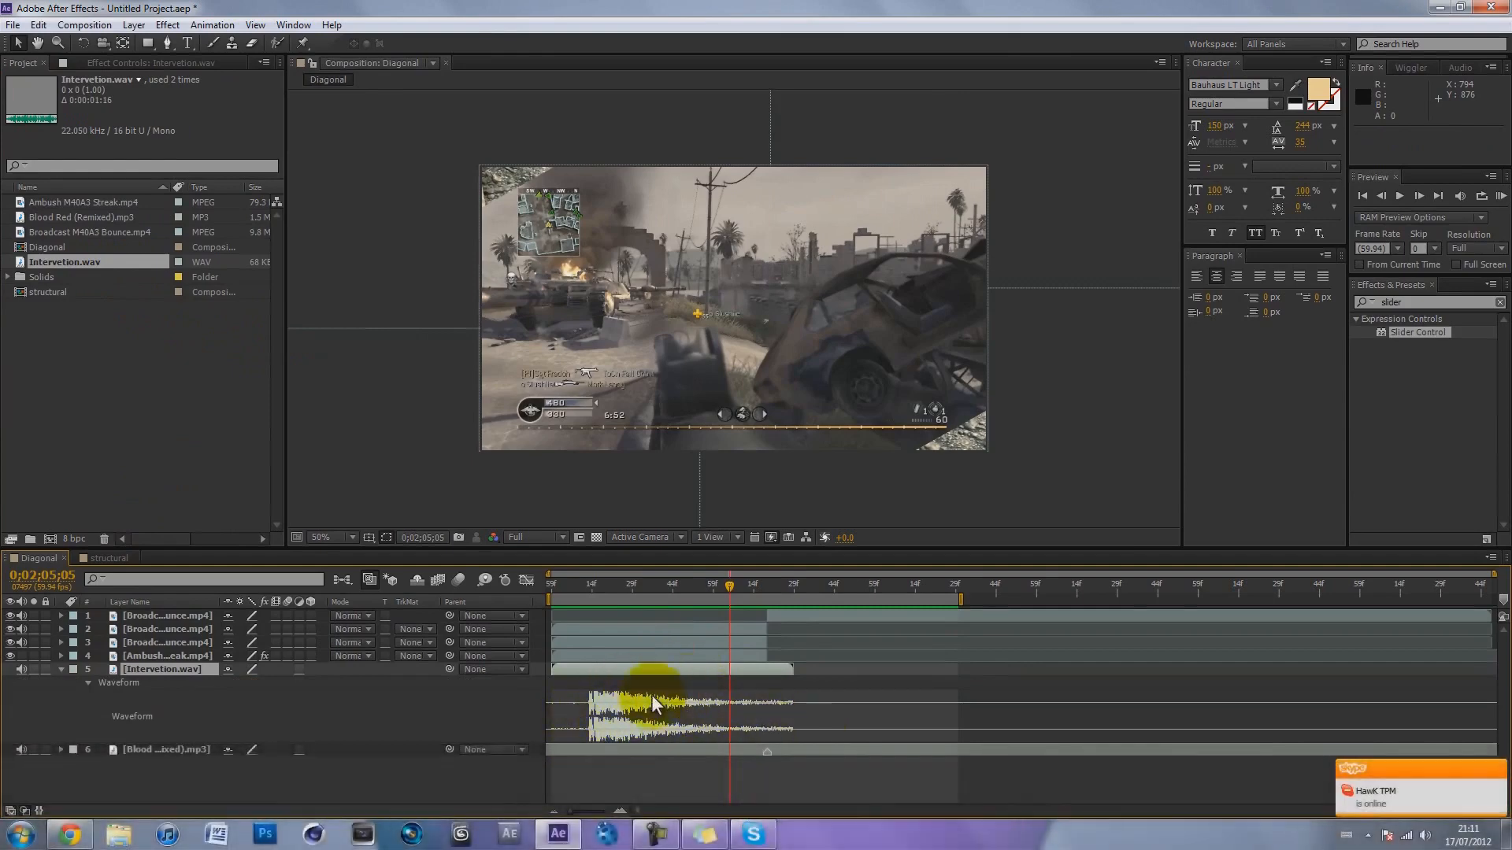
# Time-reverse the Intervetion.wav layer and shift it so its loudest peak lands on the cut at 0;02;05;19.
pyautogui.rightClick(601, 664)
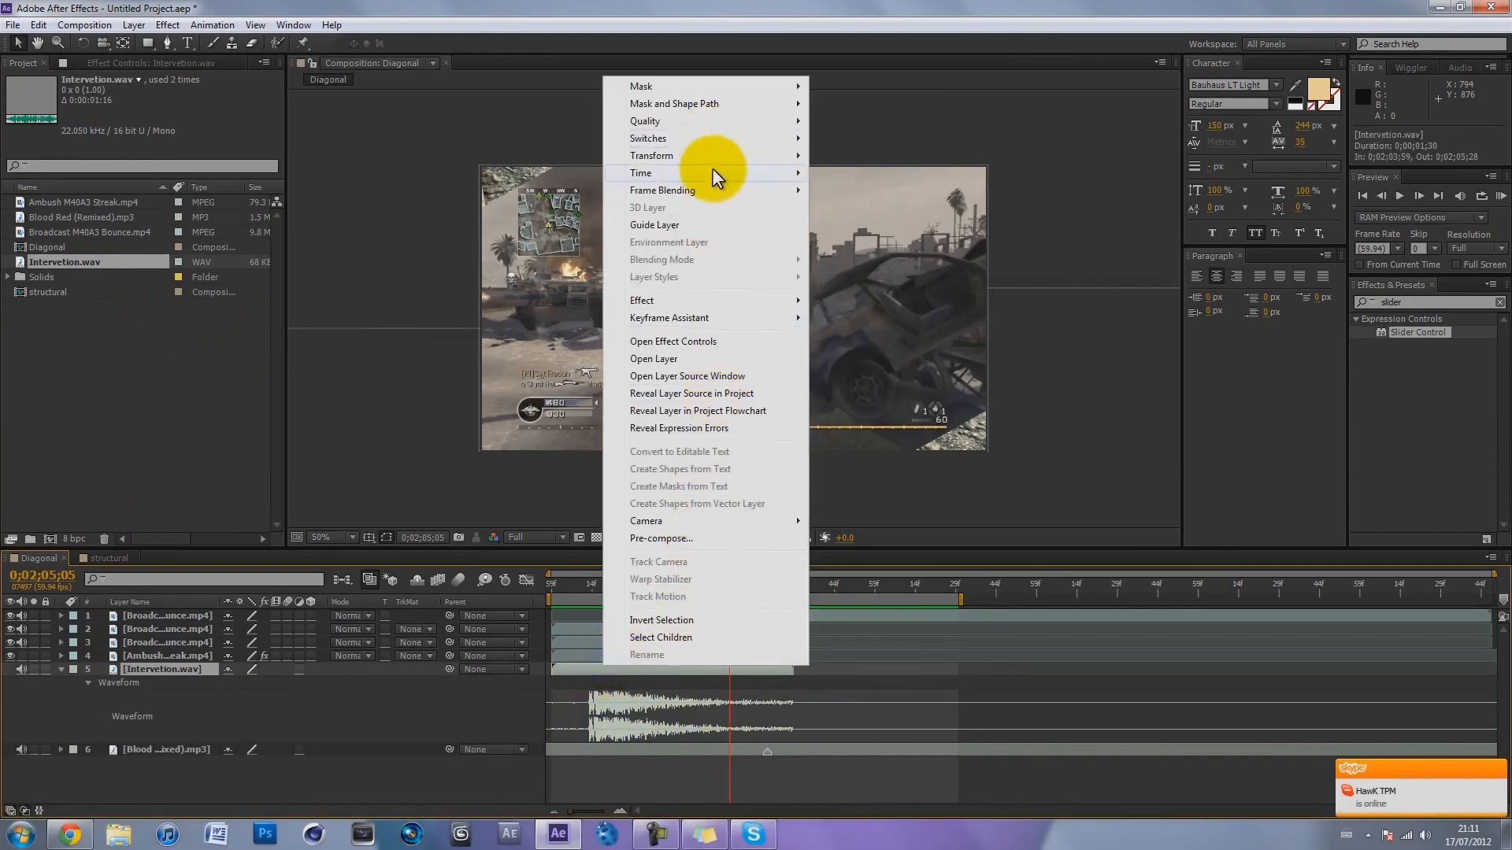
pyautogui.click(851, 193)
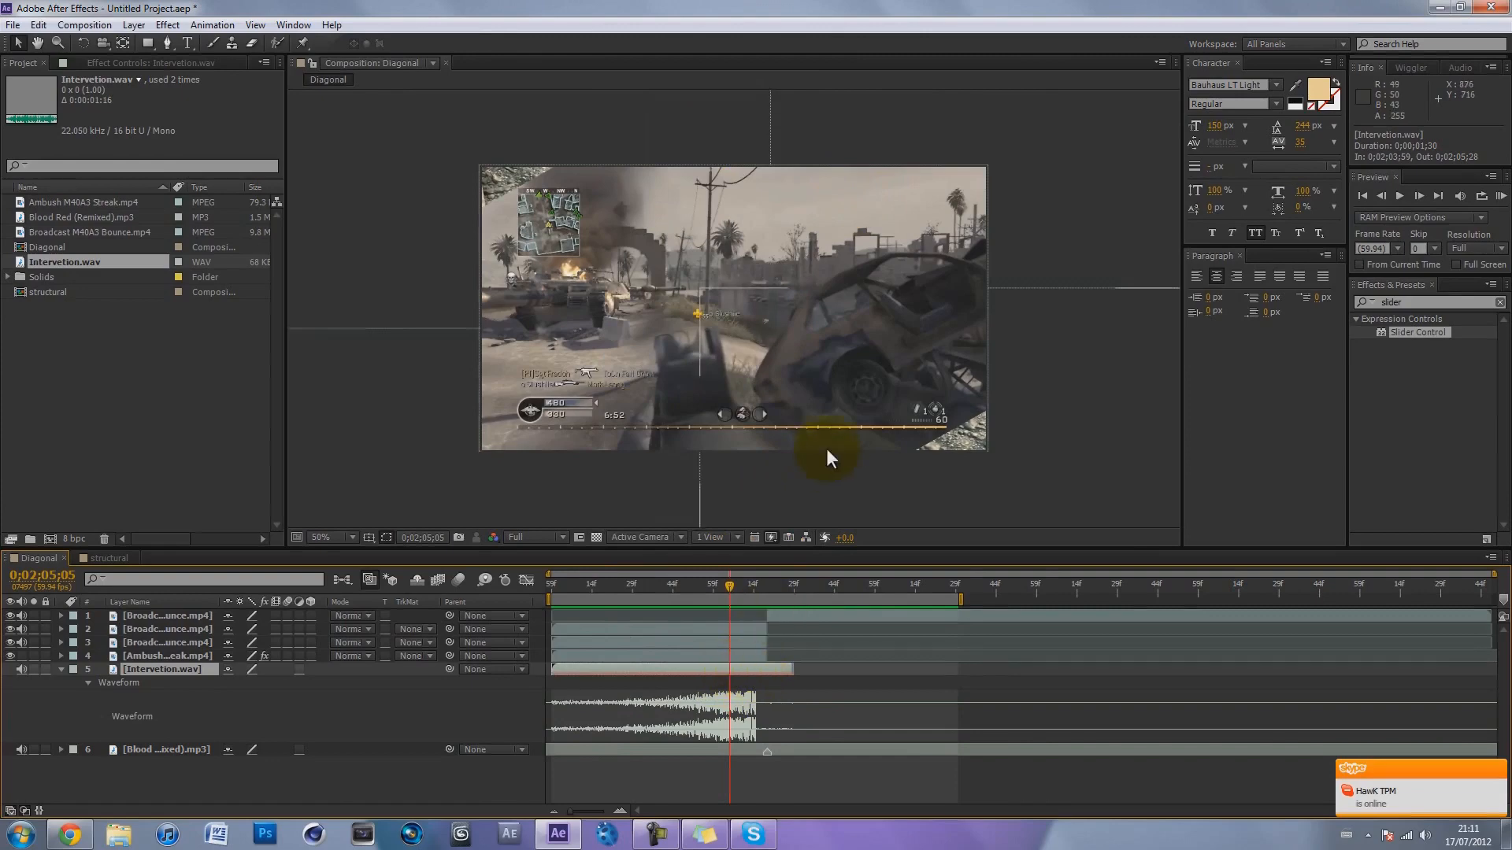
pyautogui.moveTo(759, 584); pyautogui.dragTo(768, 584)
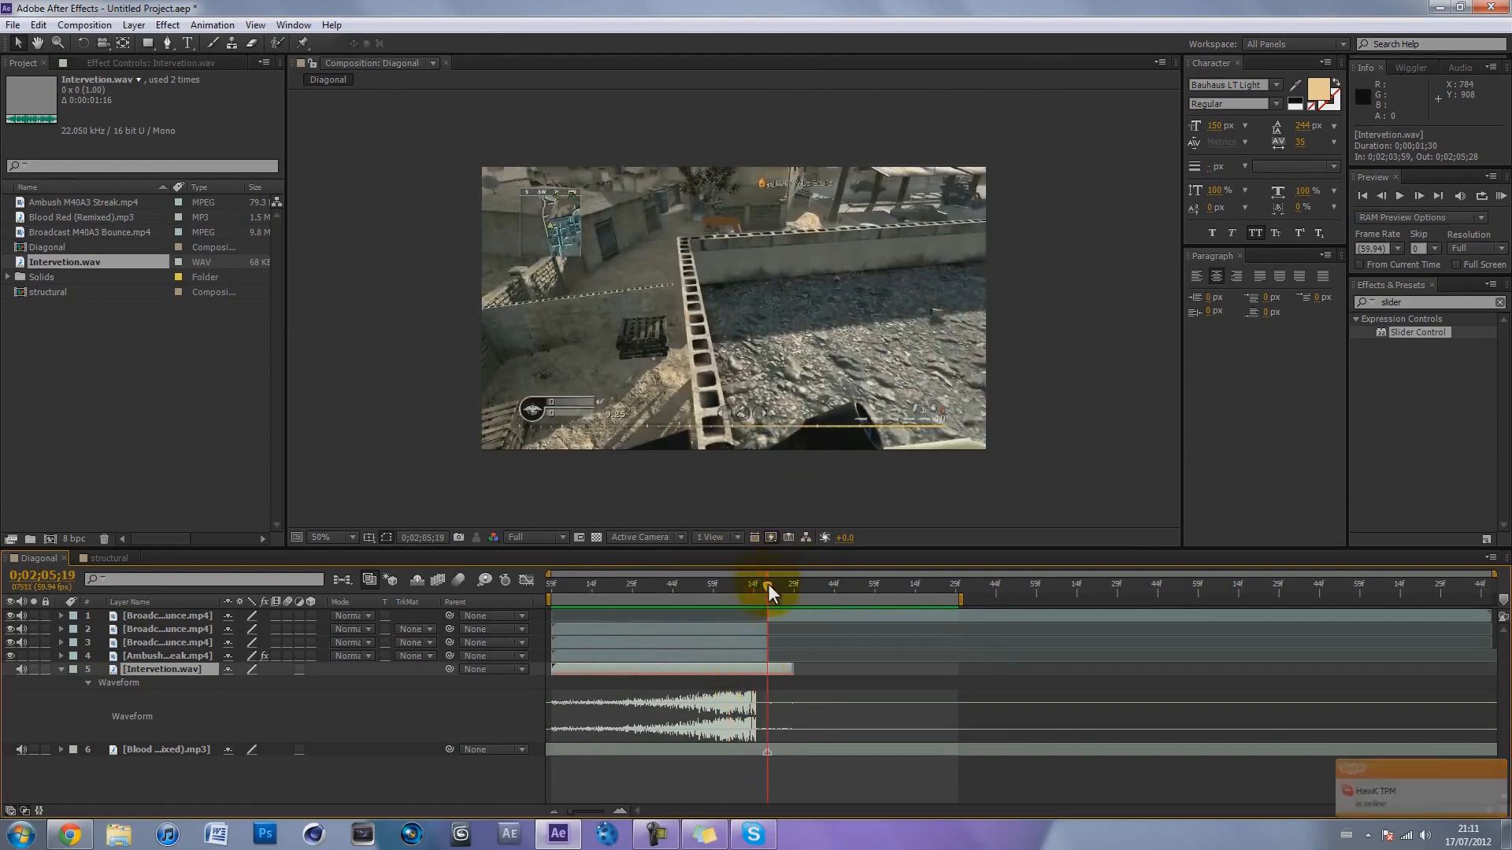
pyautogui.moveTo(729, 666); pyautogui.dragTo(744, 667)
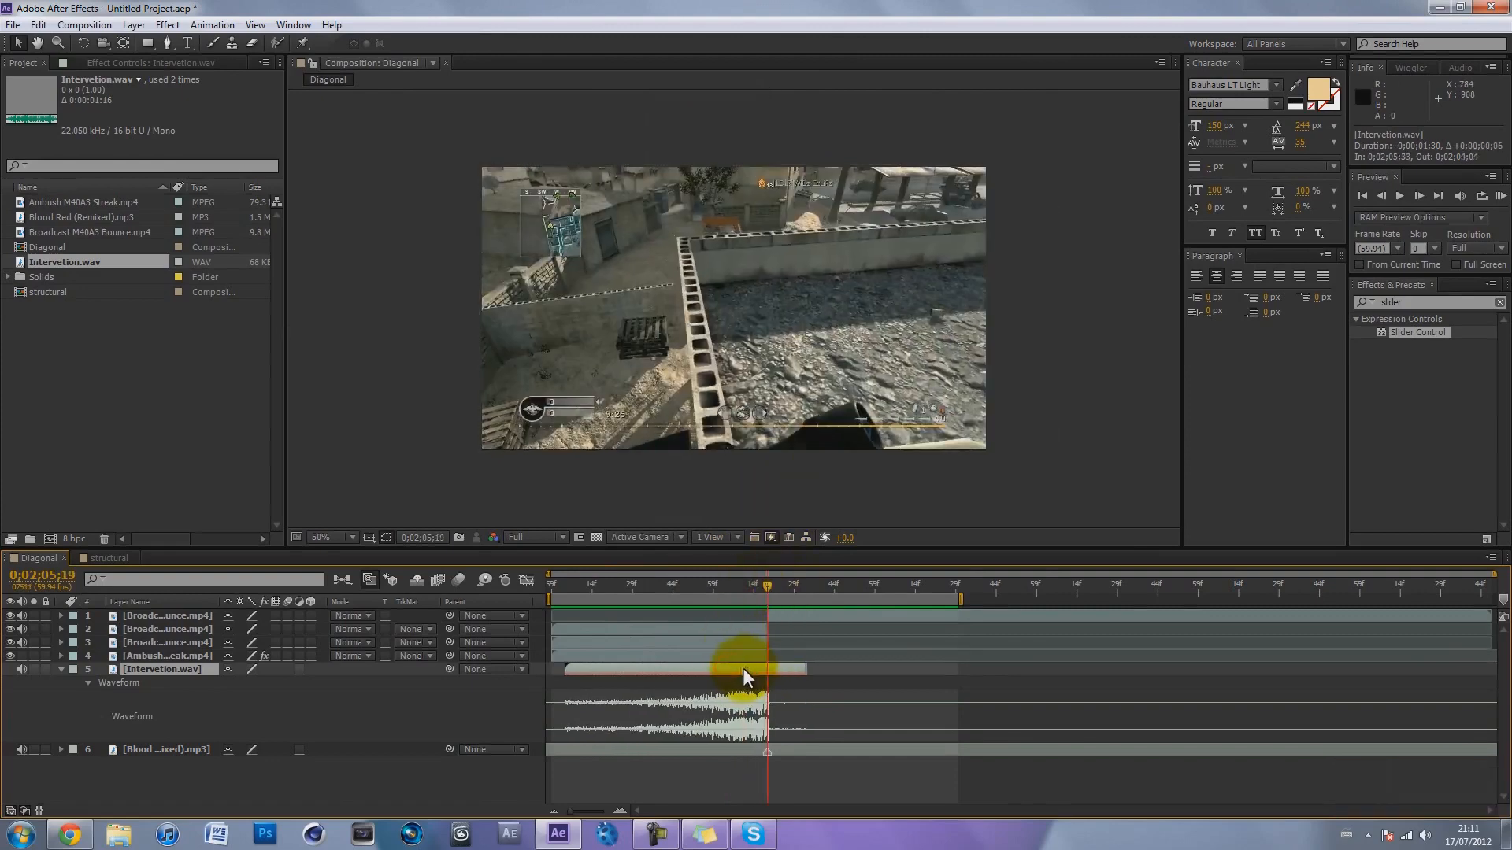
pyautogui.click(880, 693)
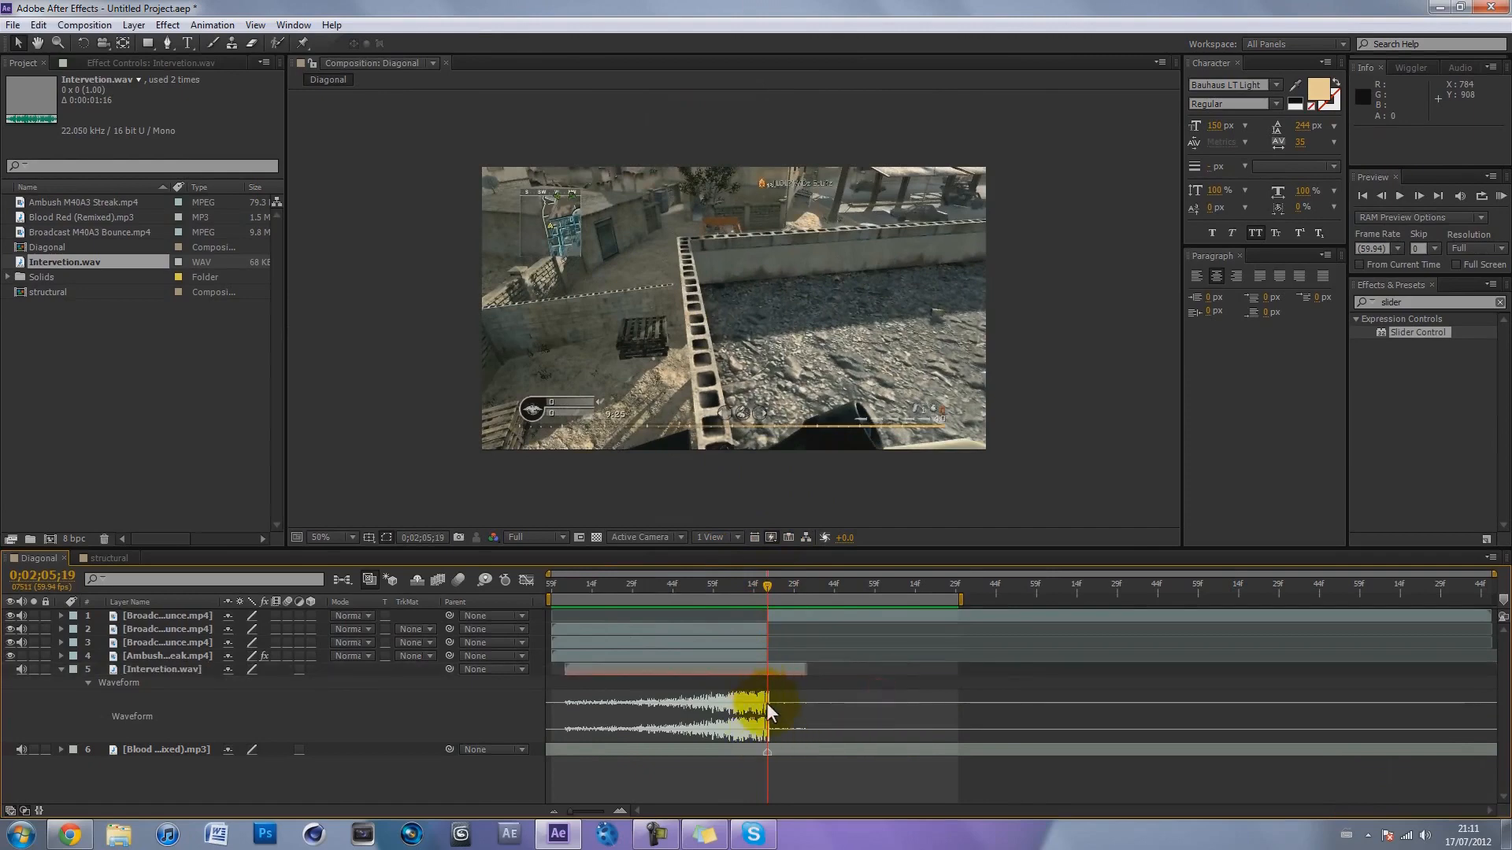
pyautogui.click(248, 704)
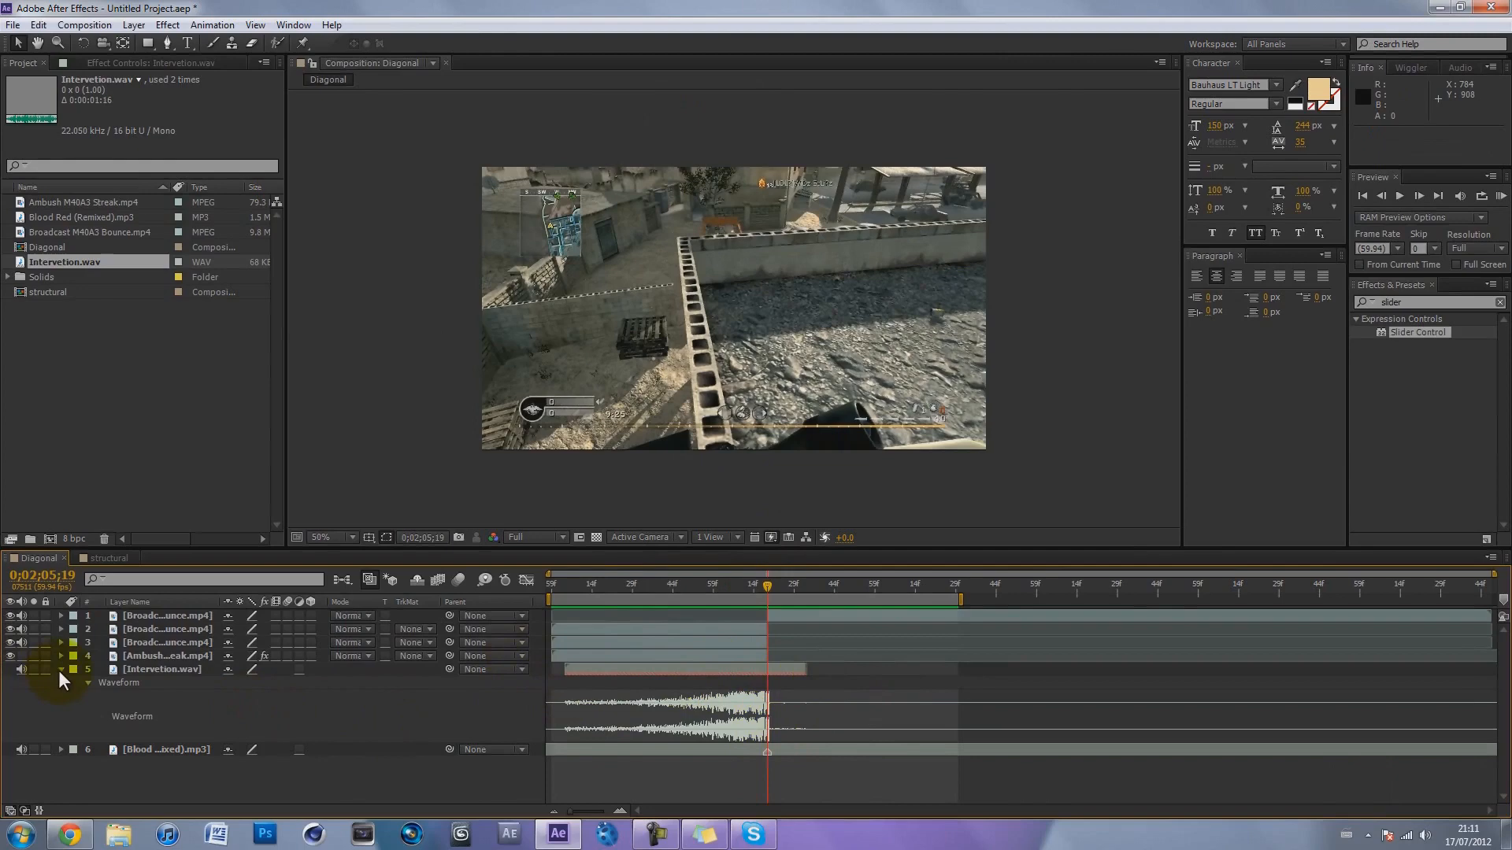
# Preview the transition with the reversed gunshot sound and collapse the audio layer's waveform.
pyautogui.click(572, 588)
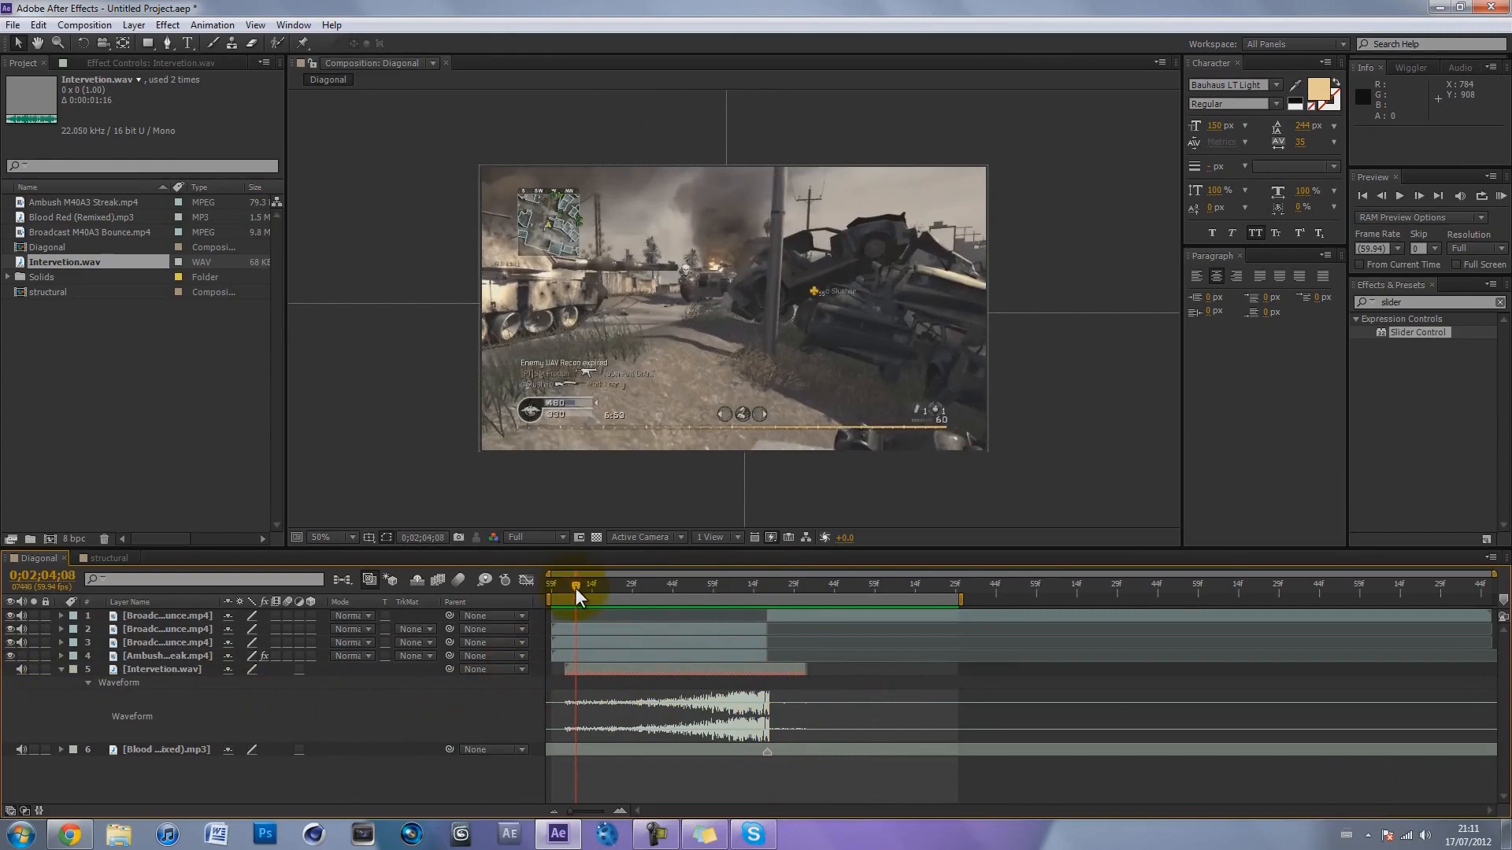
pyautogui.moveTo(575, 587)
pyautogui.mouseDown()
pyautogui.moveTo(670, 587)
pyautogui.moveTo(600, 588)
pyautogui.mouseUp()
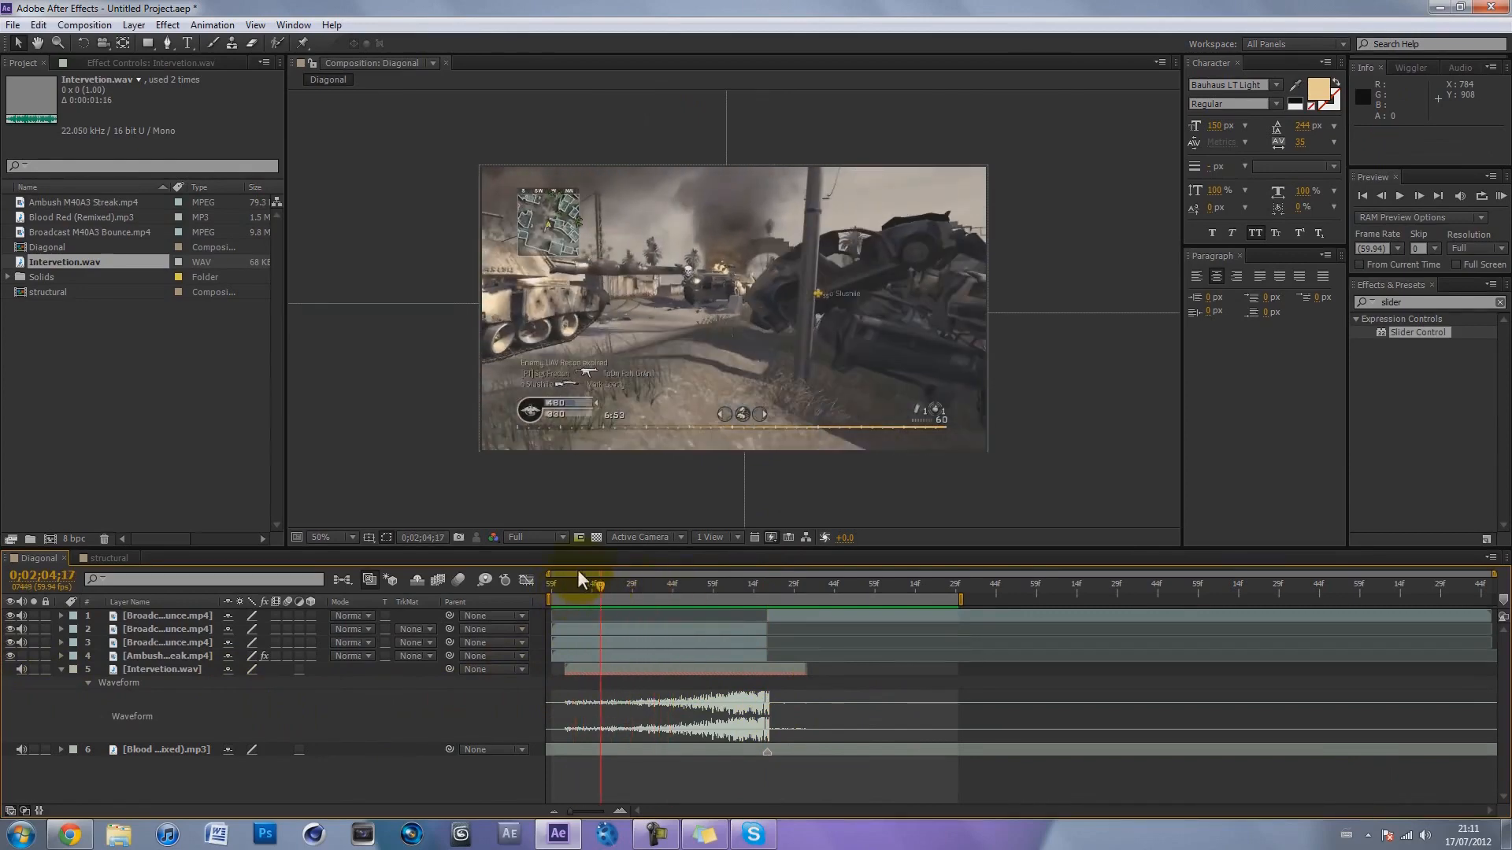
pyautogui.click(1500, 196)
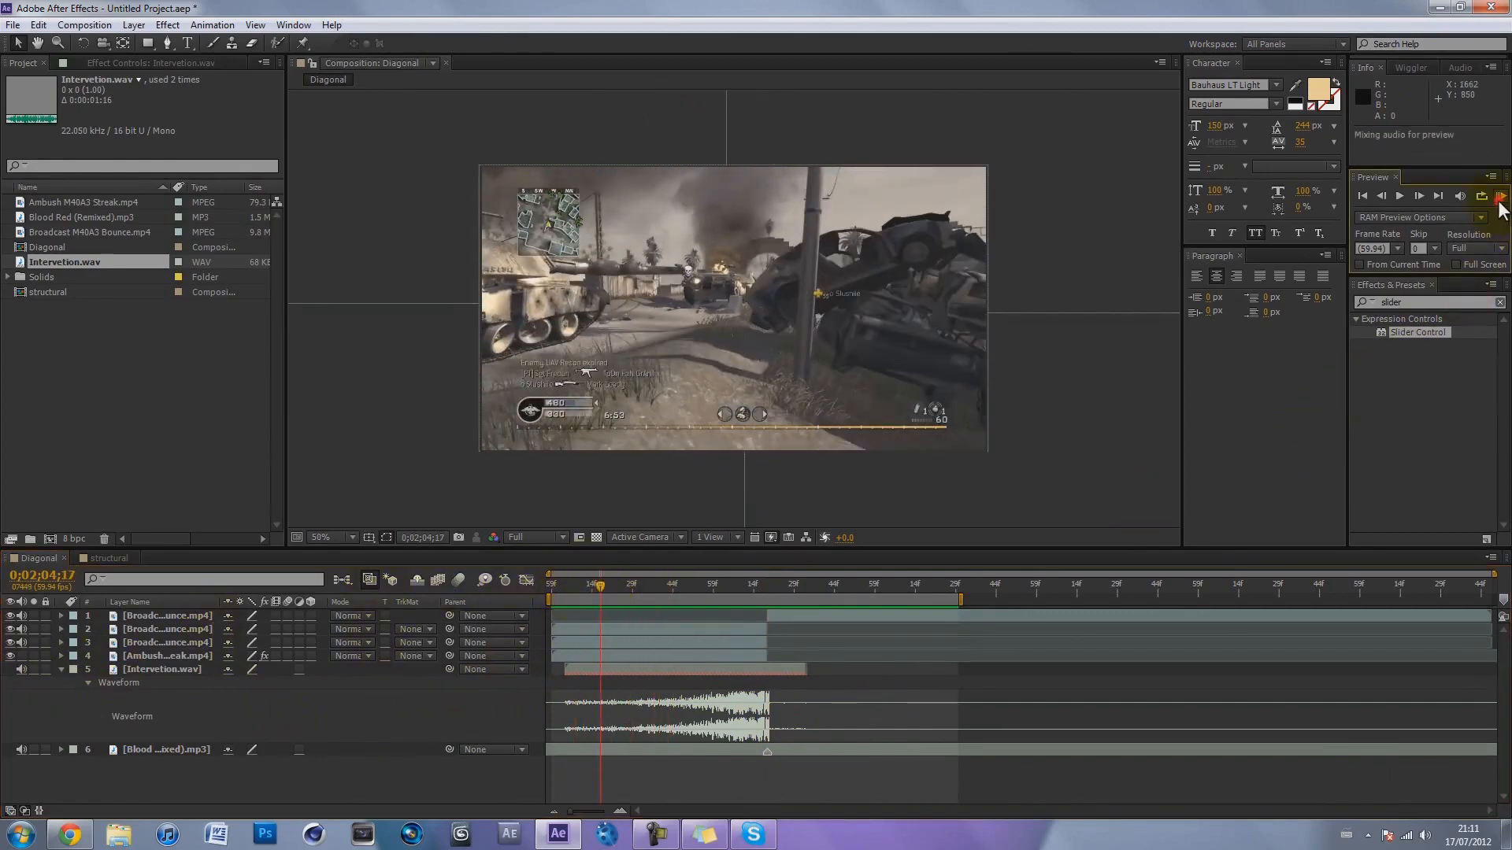
pyautogui.click(1110, 274)
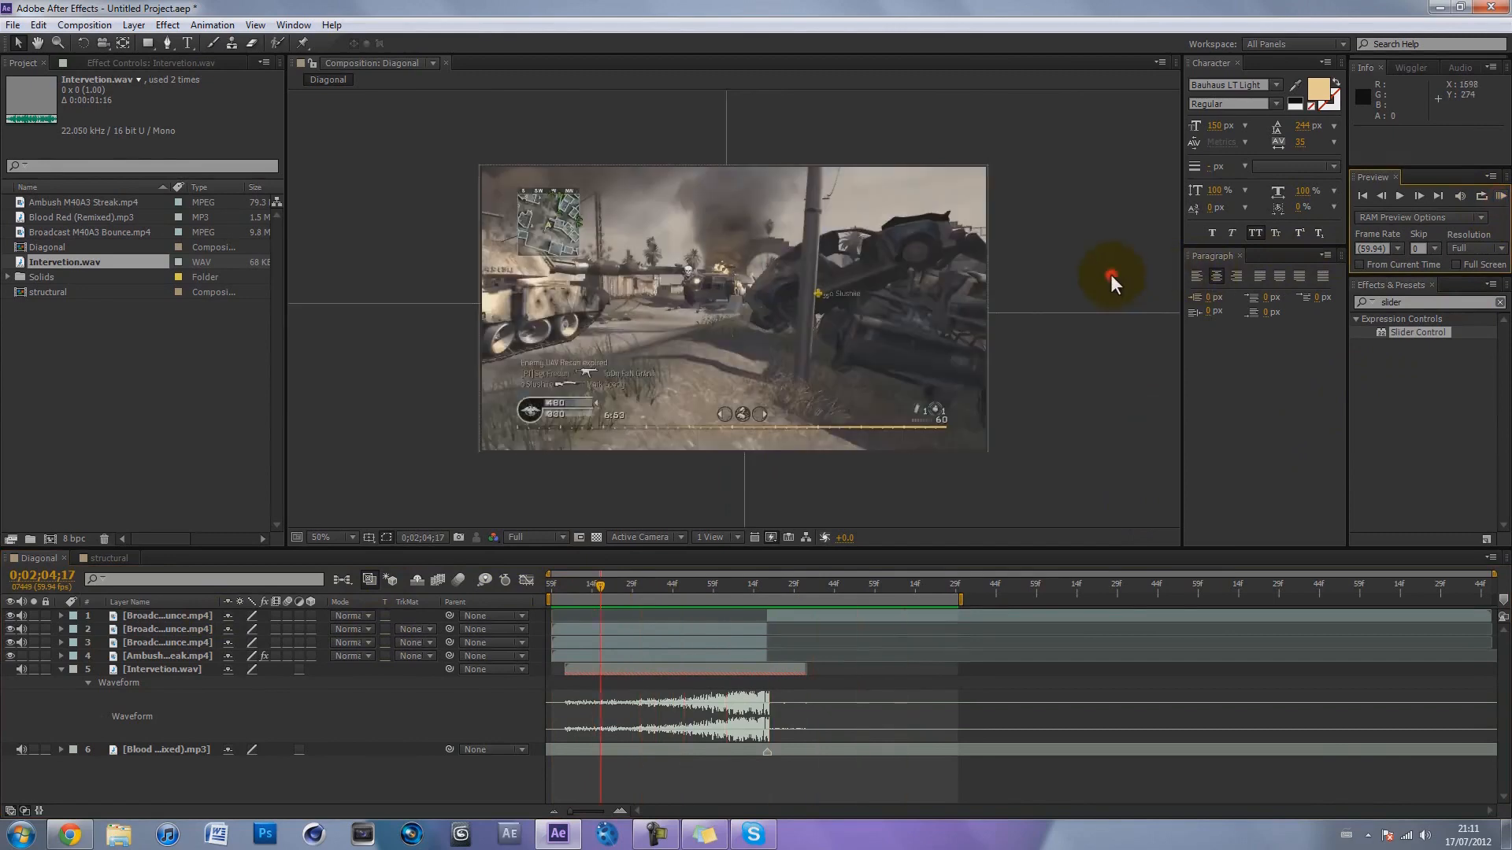
pyautogui.click(60, 669)
pyautogui.click(262, 766)
# Apply a Slider Control effect to the top Broadcast layer and set the current time to the cut at 0;02;05;19.
pyautogui.moveTo(721, 582); pyautogui.dragTo(778, 613)
pyautogui.click(778, 614)
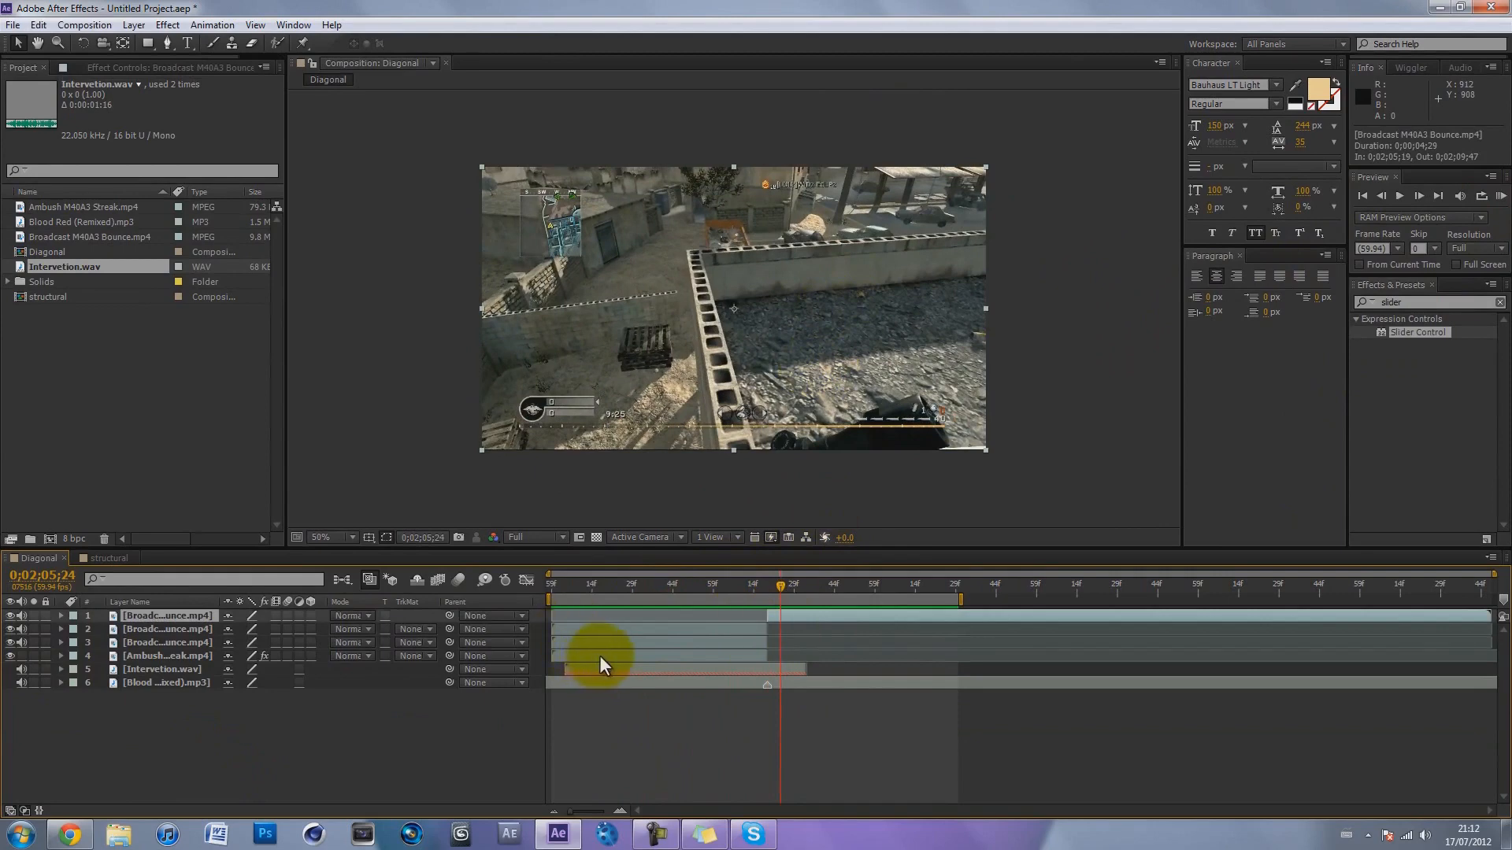
pyautogui.click(1427, 300)
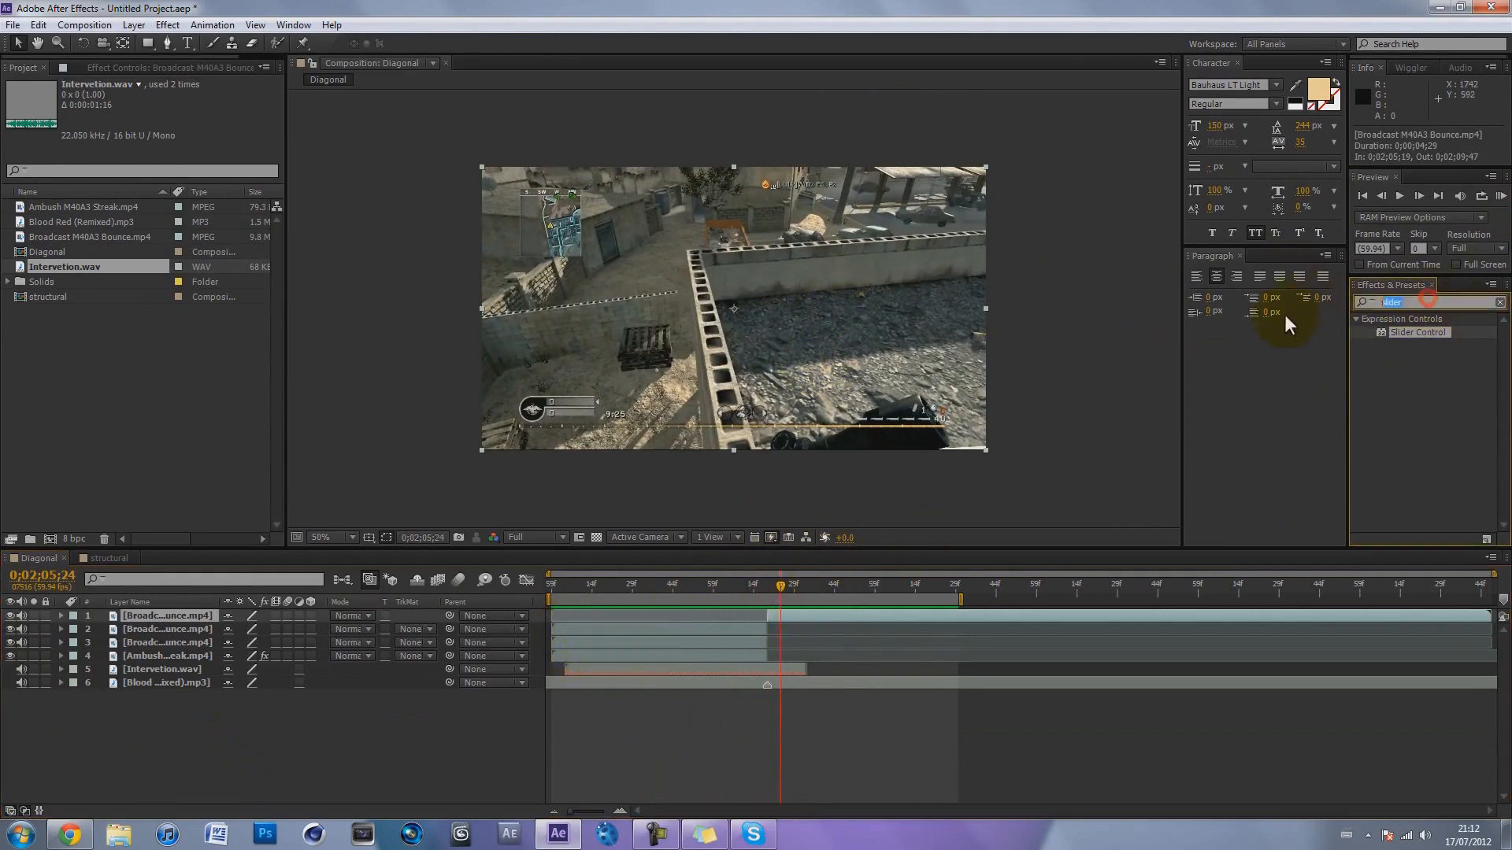
pyautogui.write('slider')
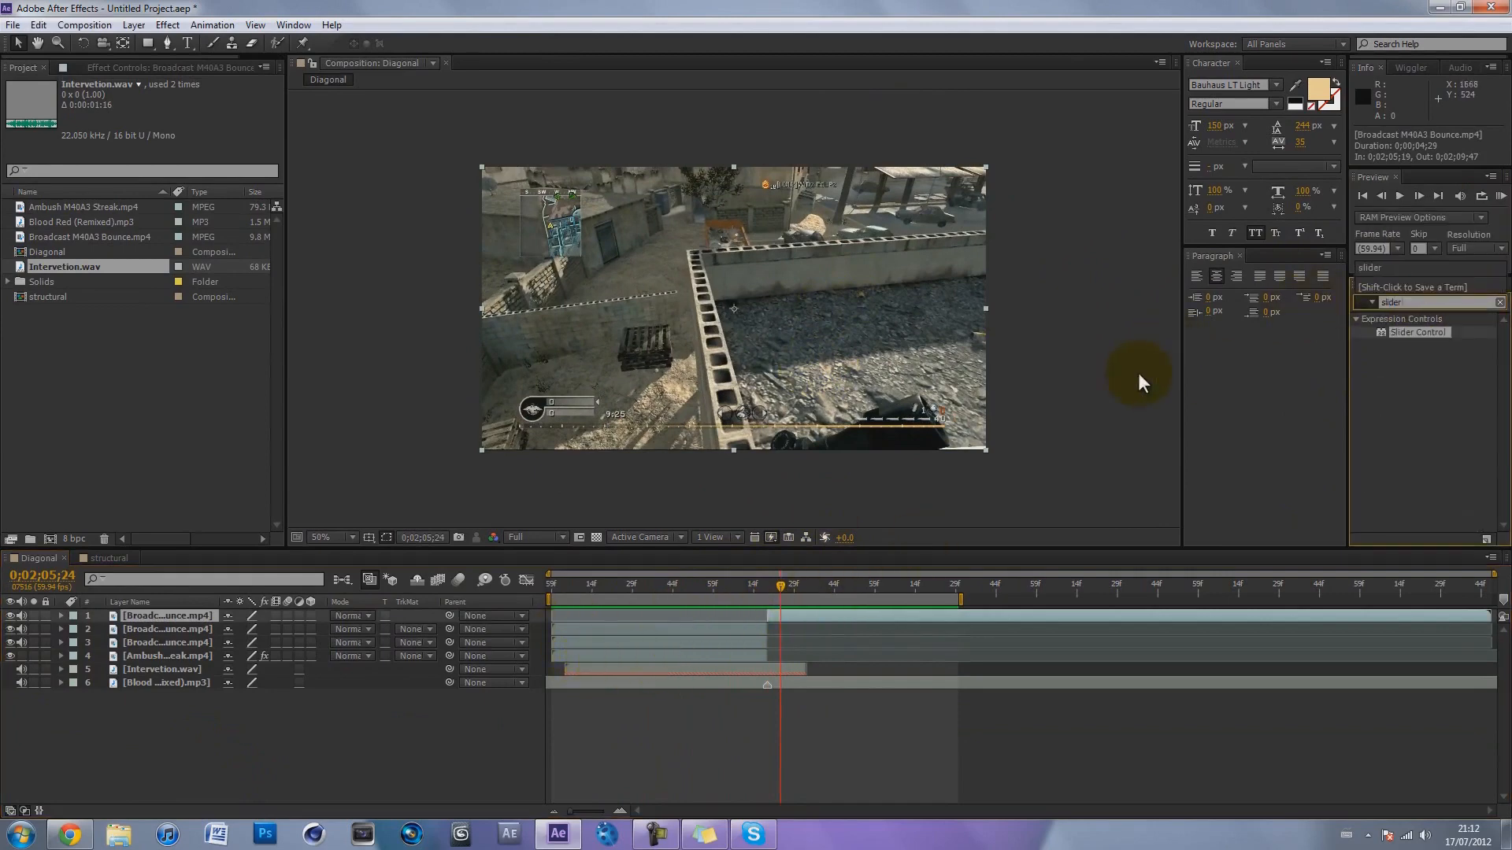
pyautogui.moveTo(1415, 333); pyautogui.dragTo(767, 584)
pyautogui.click(767, 584)
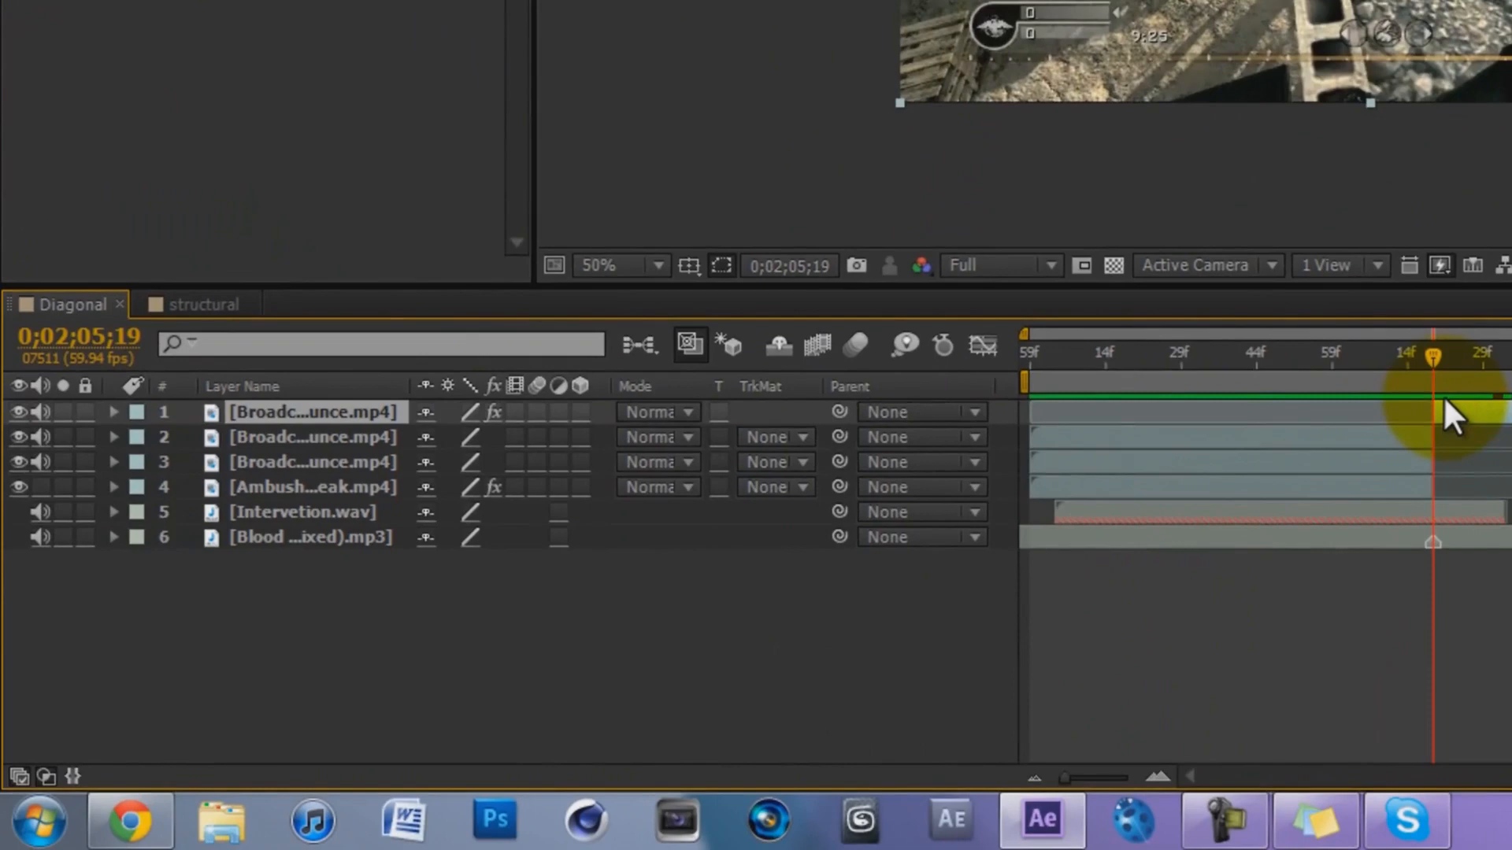
# Add a Position expression to the top Broadcast layer, beginning with "[ value [0], wiggle(15,".
pyautogui.press('p')
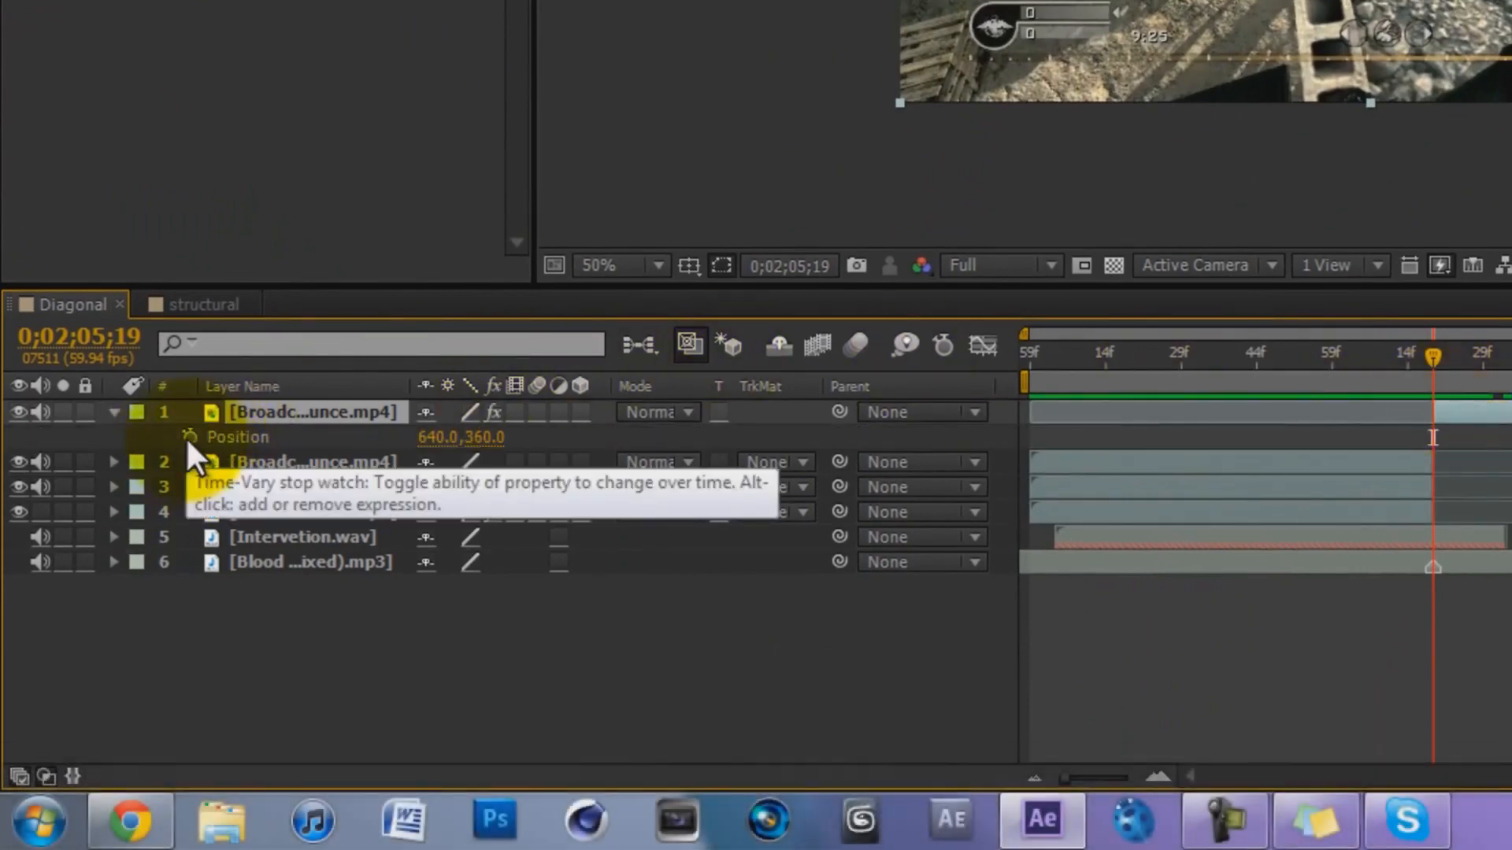
pyautogui.keyDown('alt'); pyautogui.click(188, 437); pyautogui.keyUp('alt')
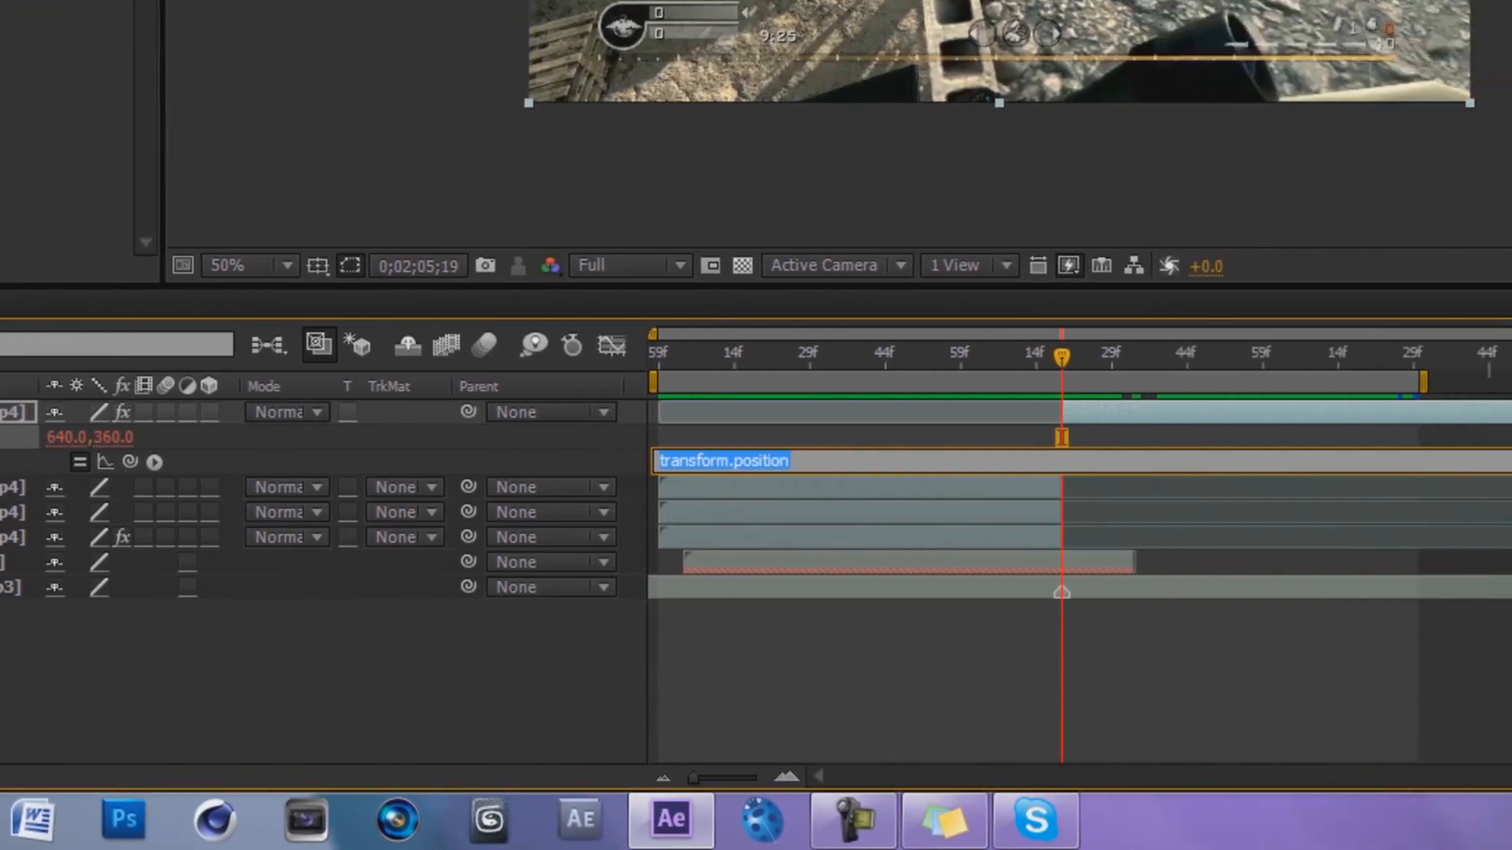
pyautogui.press('BackSpace')
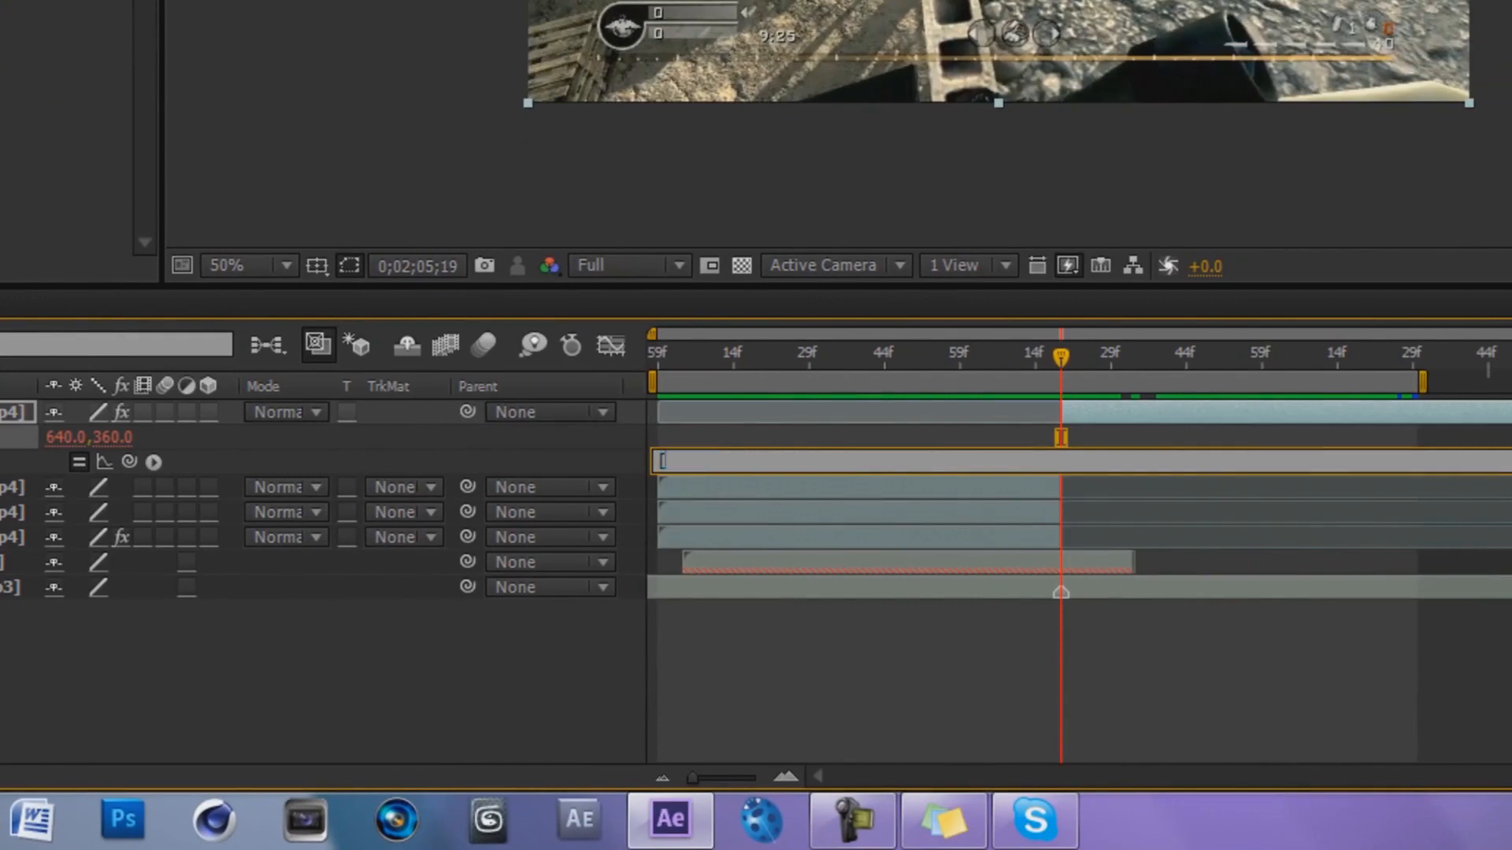
pyautogui.write('[ value [0], wiggle(')
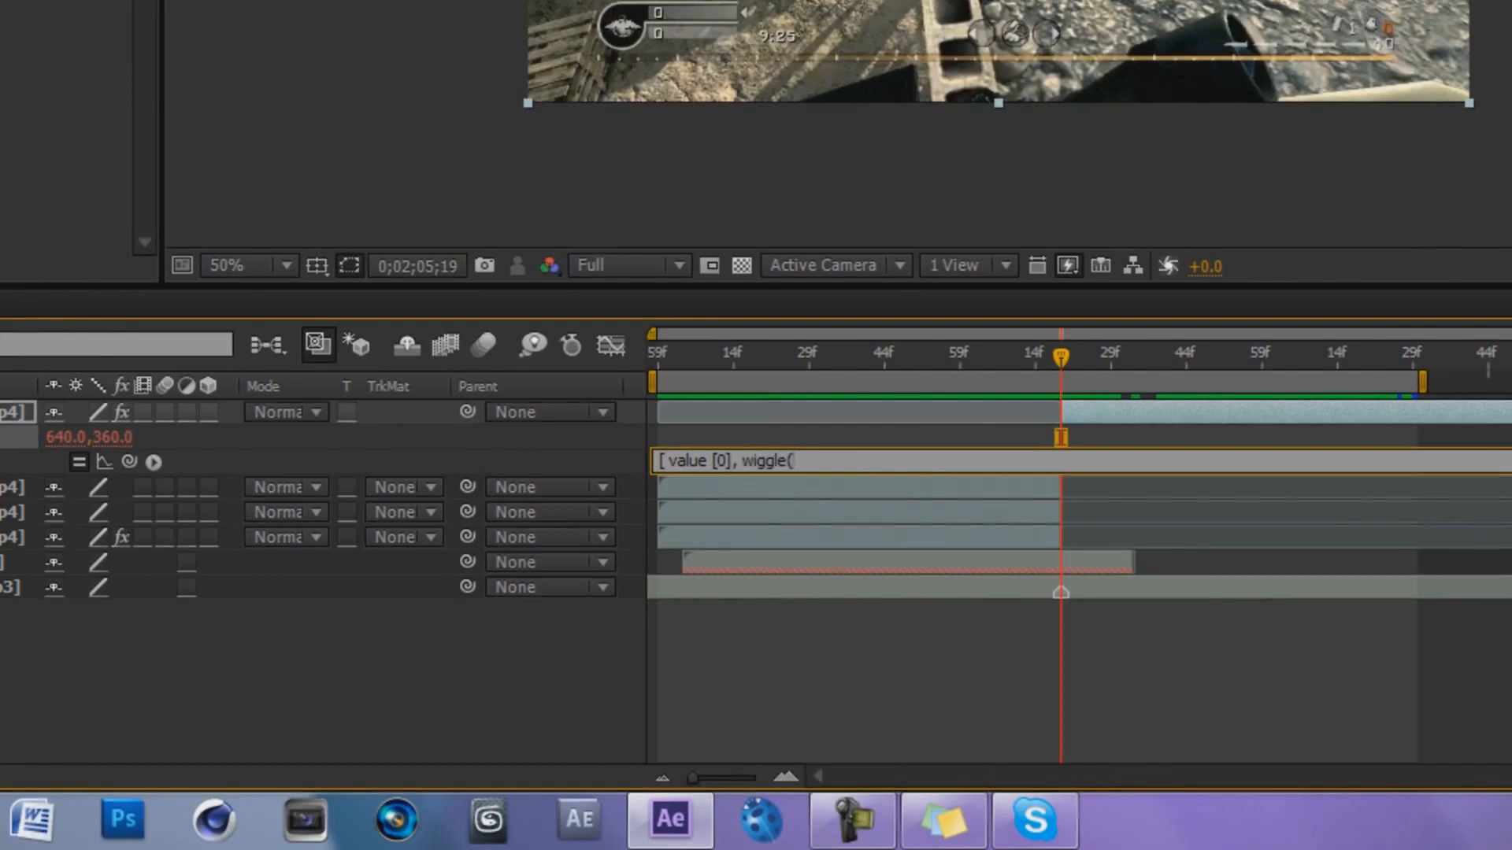
pyautogui.write('15,')
# Complete the Position expression as [ value [0], wiggle(15,effect("Slider Control")("Slider")) [1] ], linking the wiggle amount to the layer's Slider.
pyautogui.moveTo(491, 461); pyautogui.dragTo(48, 0)
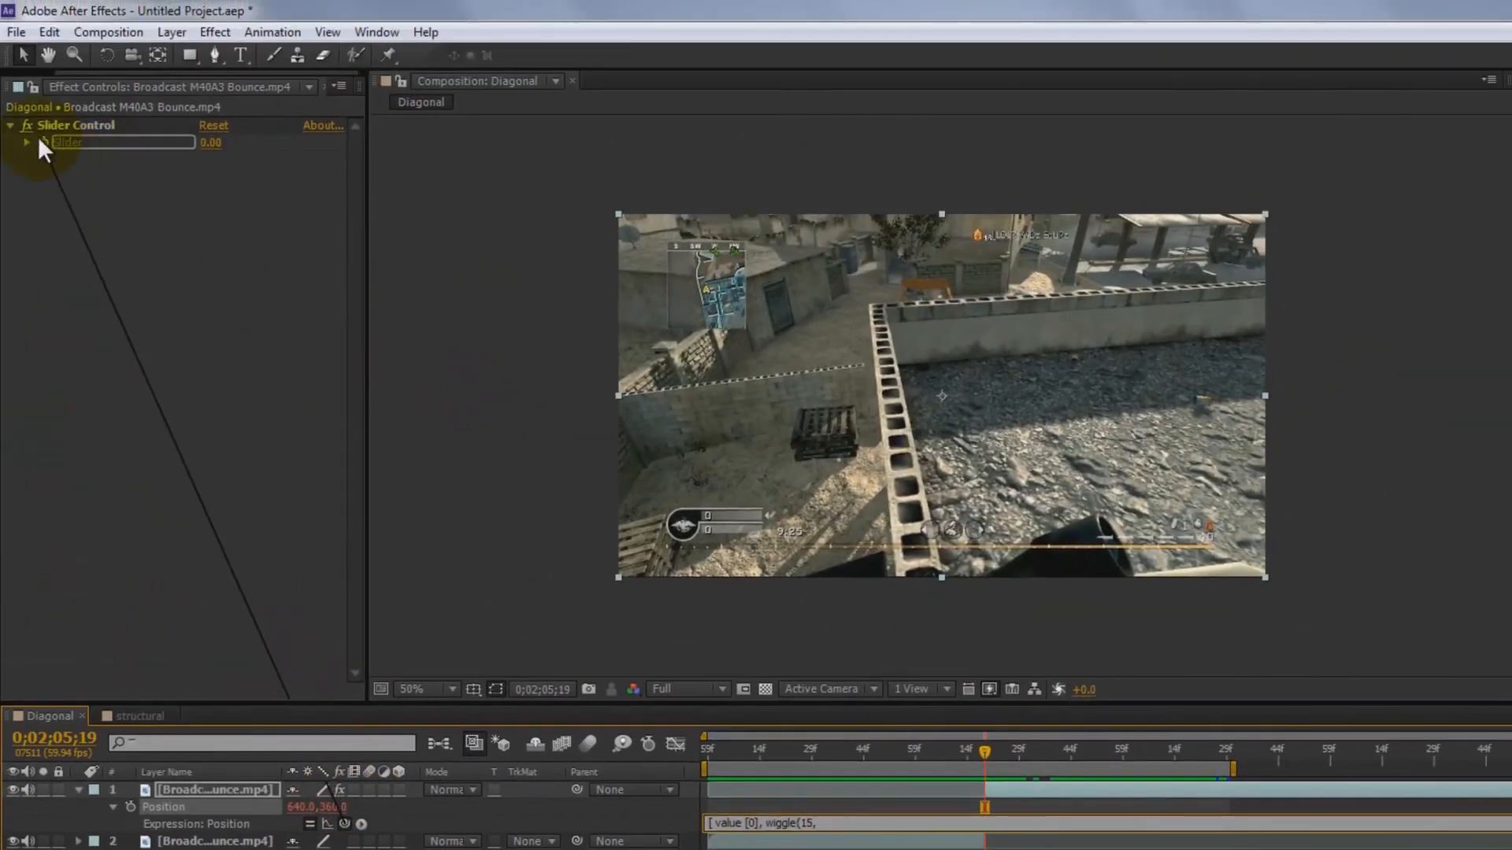
pyautogui.moveTo(40, 140); pyautogui.dragTo(74, 136)
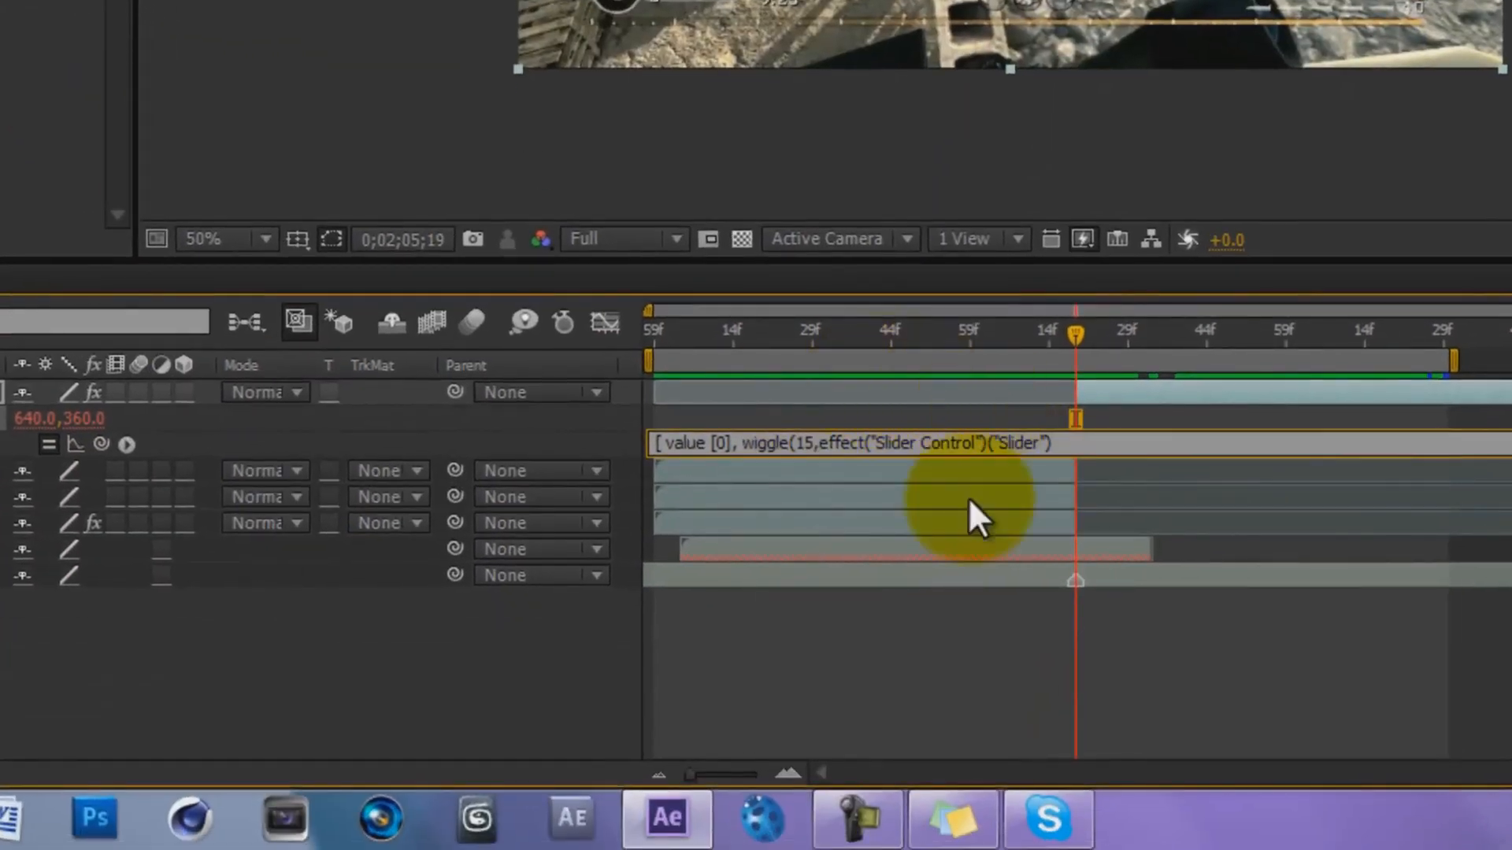
pyautogui.write(')')
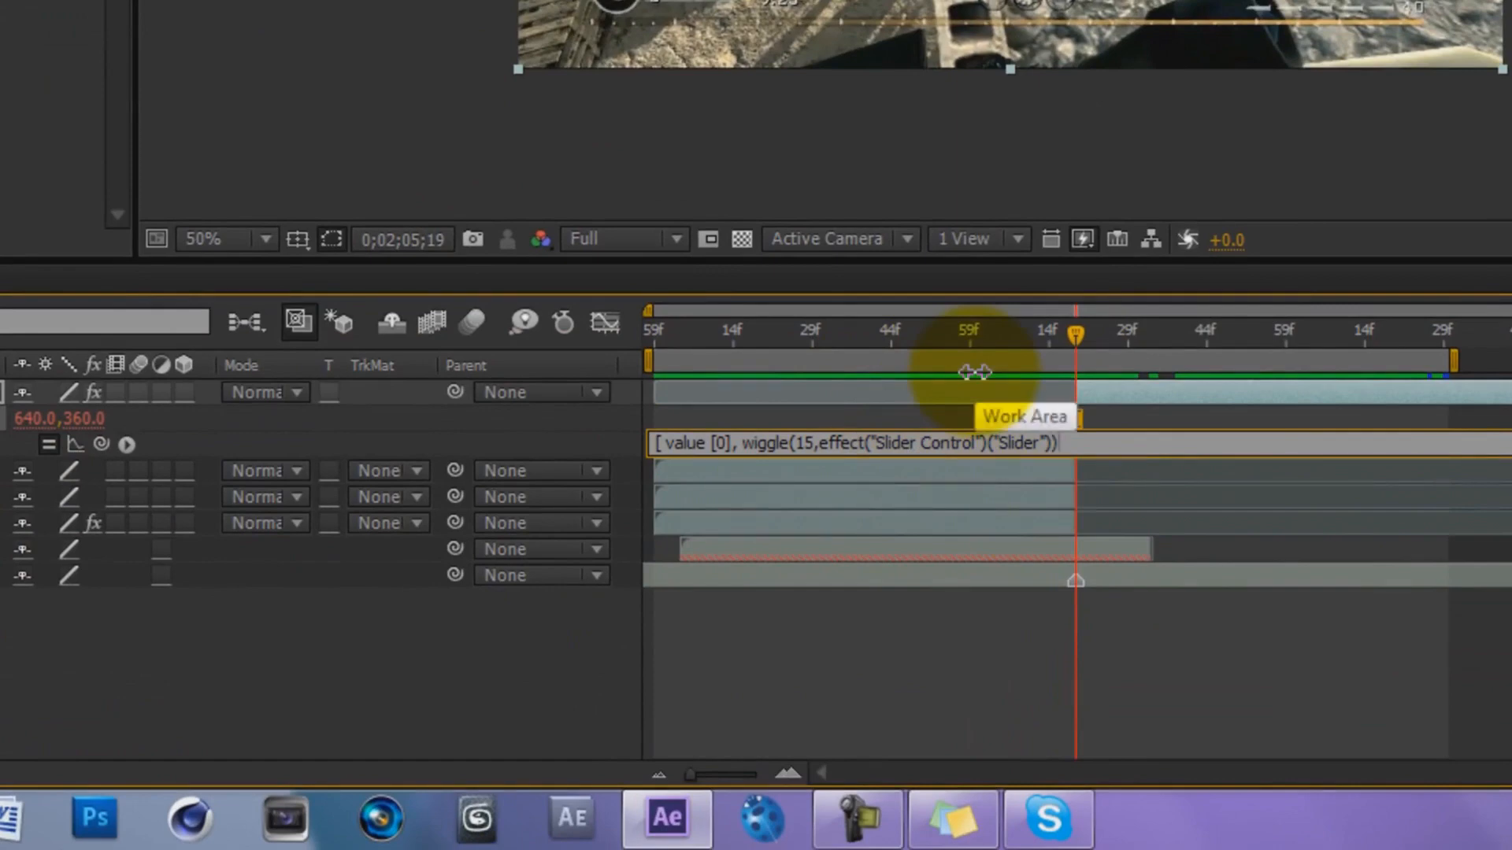
pyautogui.click(1057, 442)
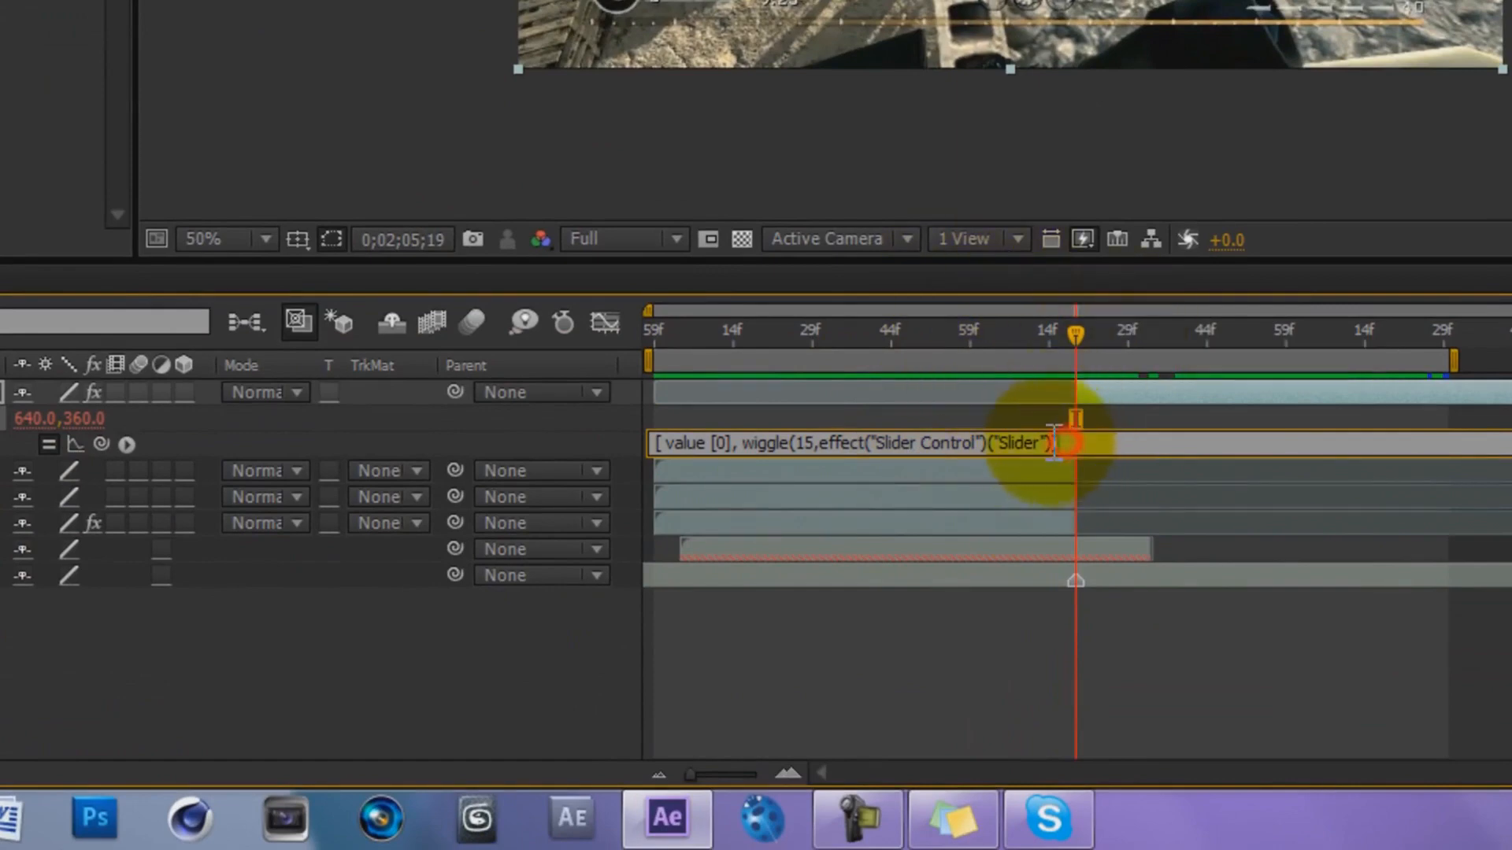
pyautogui.click(1073, 445)
pyautogui.write(');')
pyautogui.click(1076, 443)
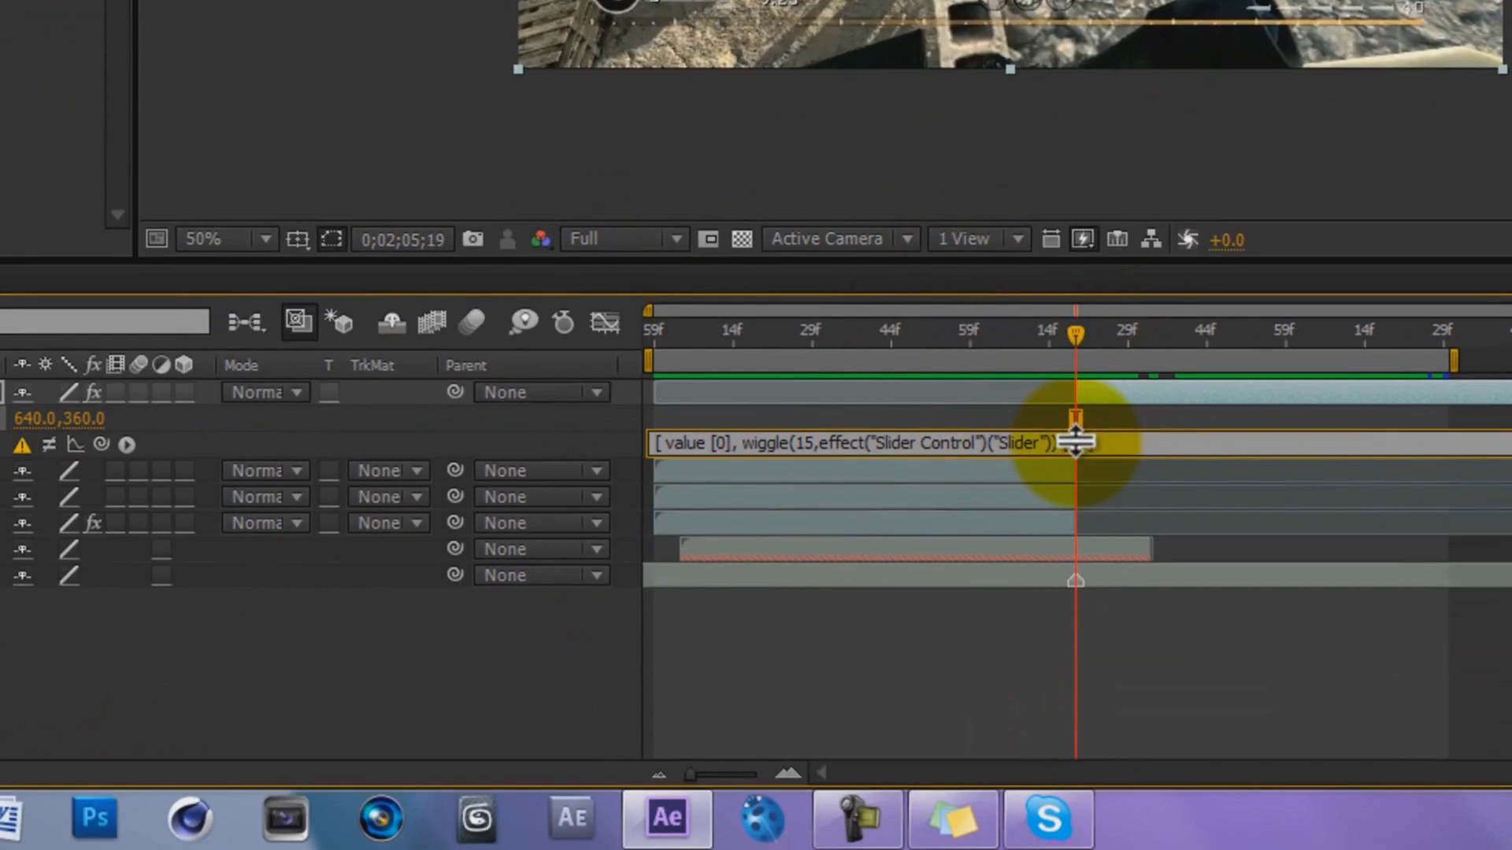
pyautogui.click(1226, 611)
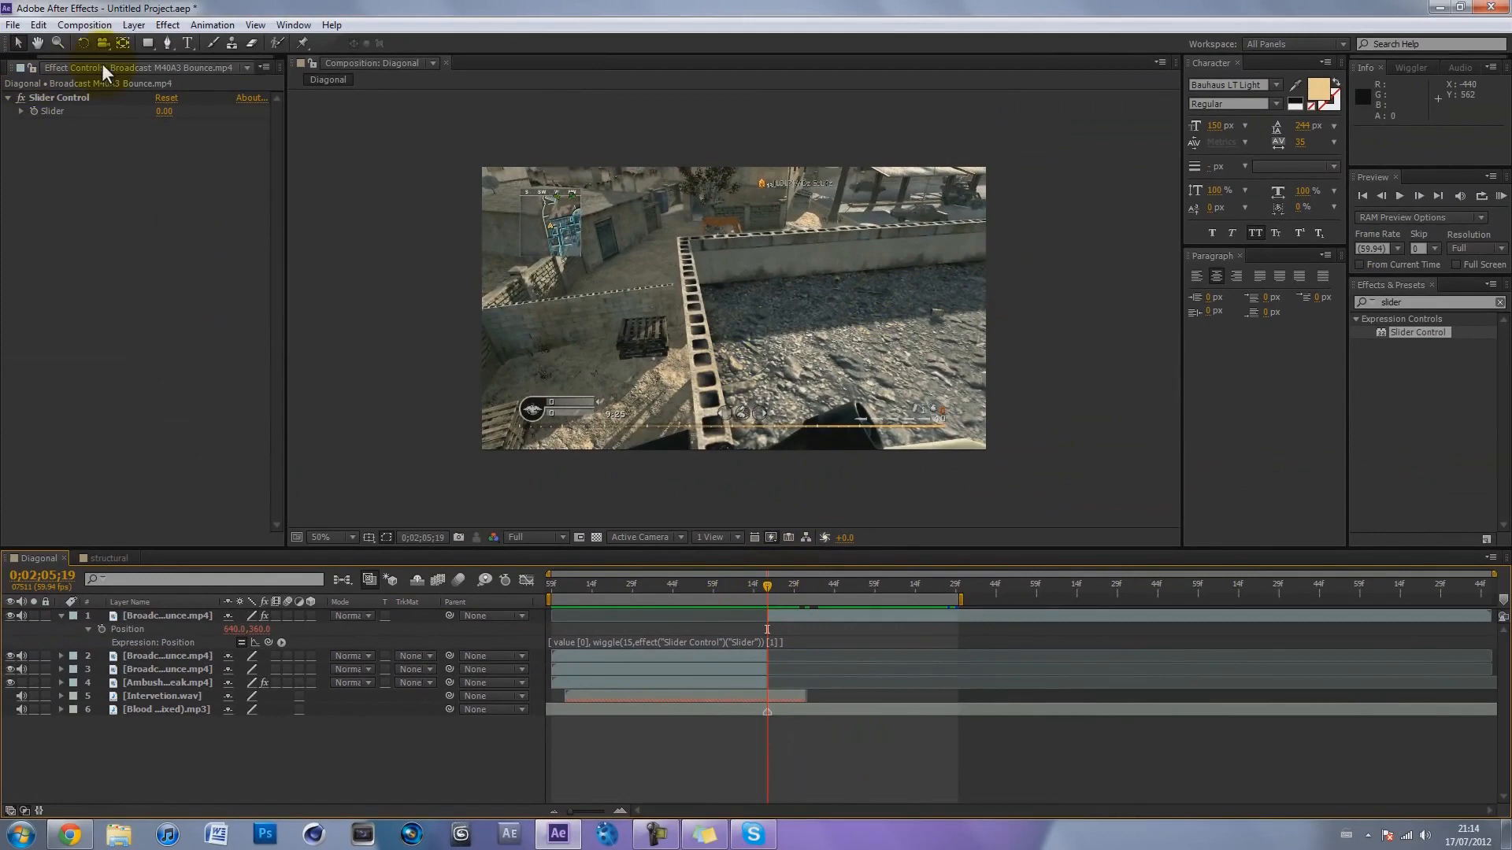
# Try the Slider at 59 and scrub the frames after the cut to check the vertical shake, returning to 0;02;05;19.
pyautogui.moveTo(157, 118); pyautogui.dragTo(213, 118)
pyautogui.moveTo(766, 584); pyautogui.dragTo(861, 587)
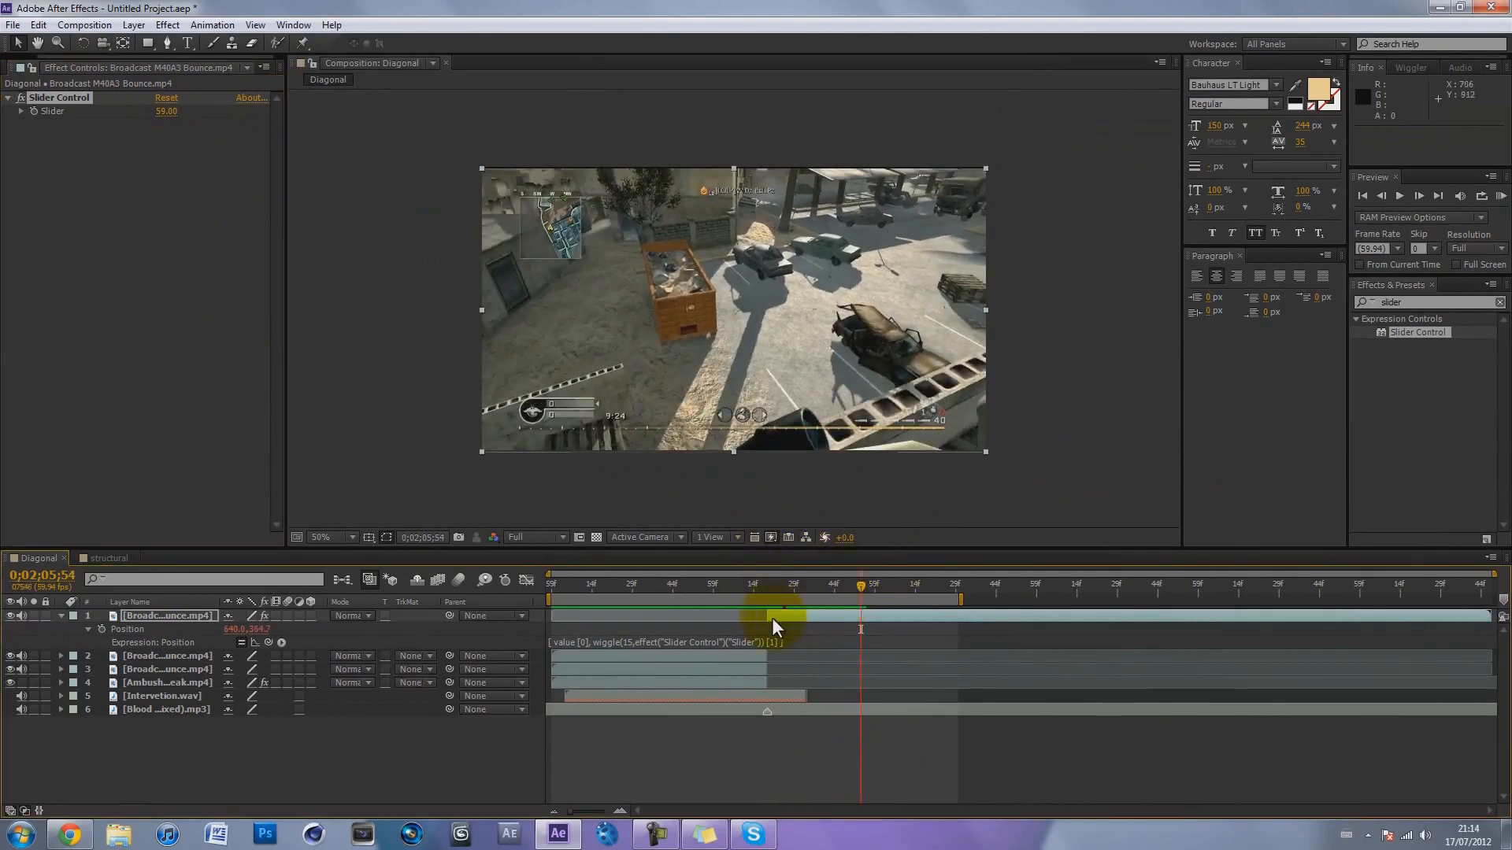
pyautogui.click(573, 642)
pyautogui.moveTo(554, 642); pyautogui.dragTo(588, 641)
pyautogui.click(747, 638)
pyautogui.click(798, 734)
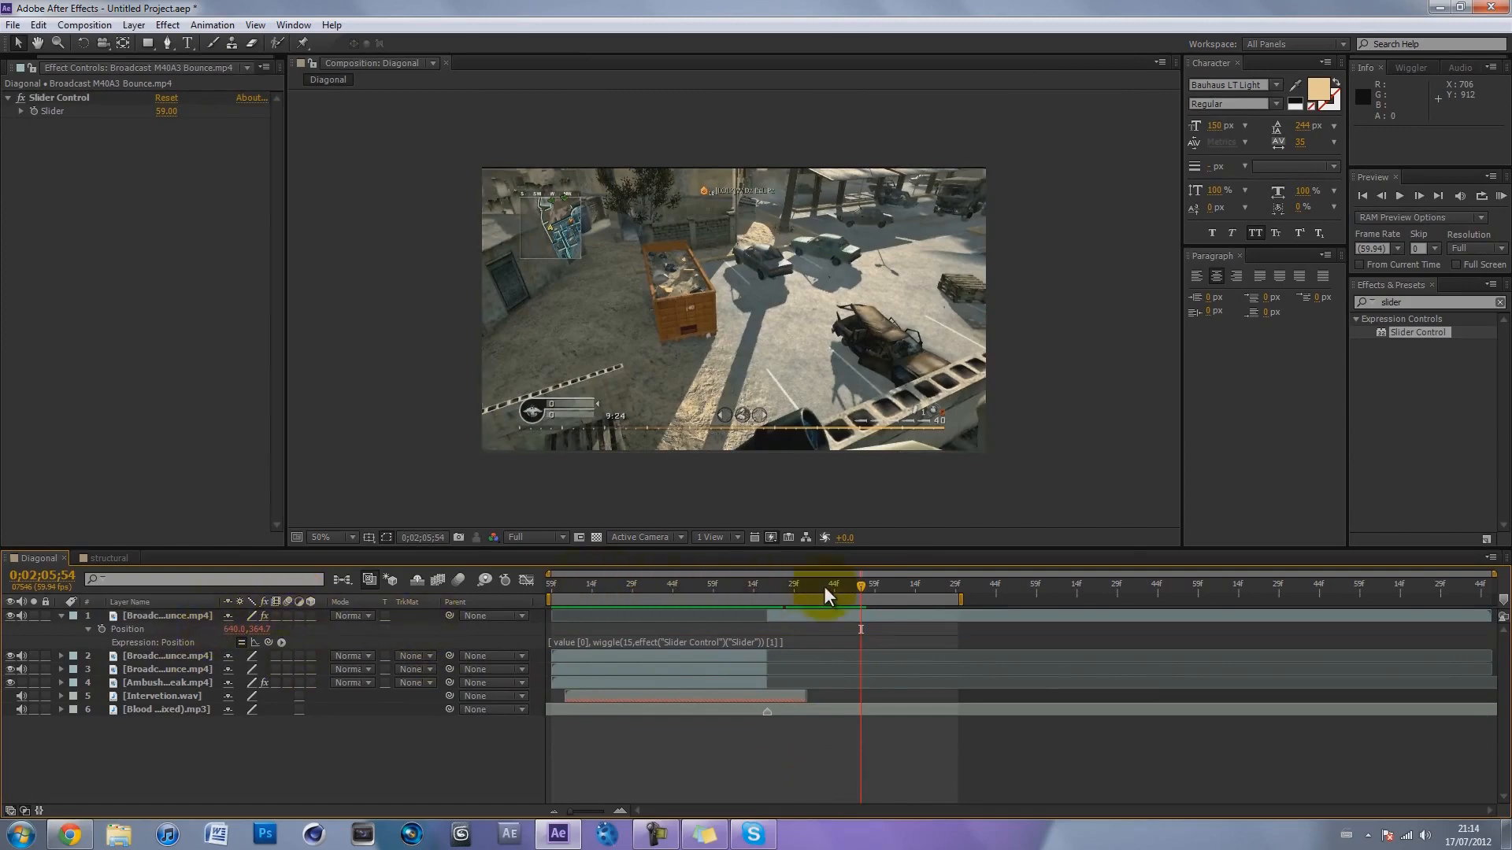
pyautogui.click(773, 584)
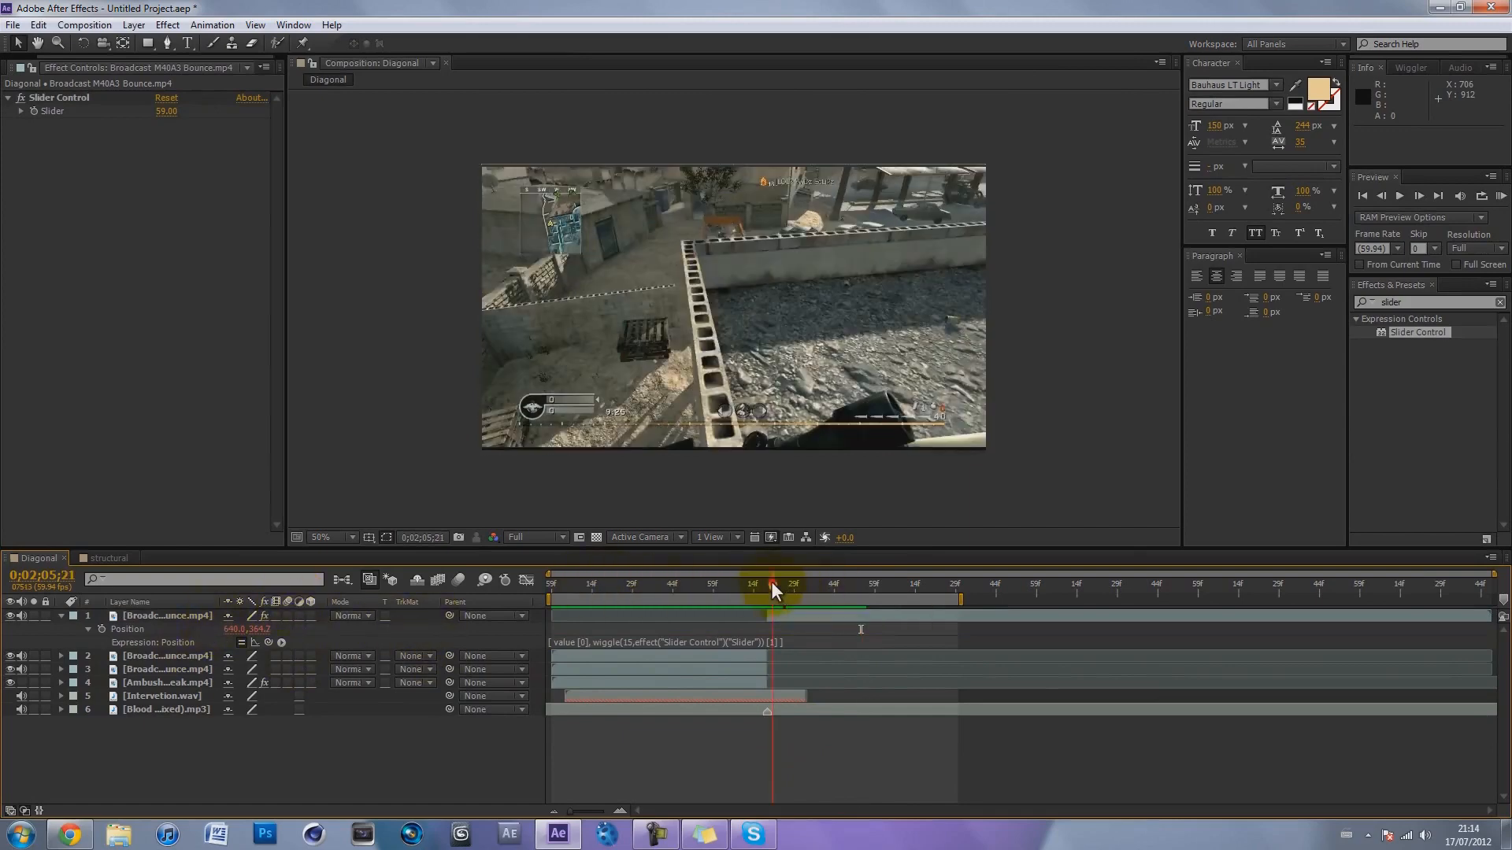
pyautogui.moveTo(769, 584); pyautogui.dragTo(796, 584)
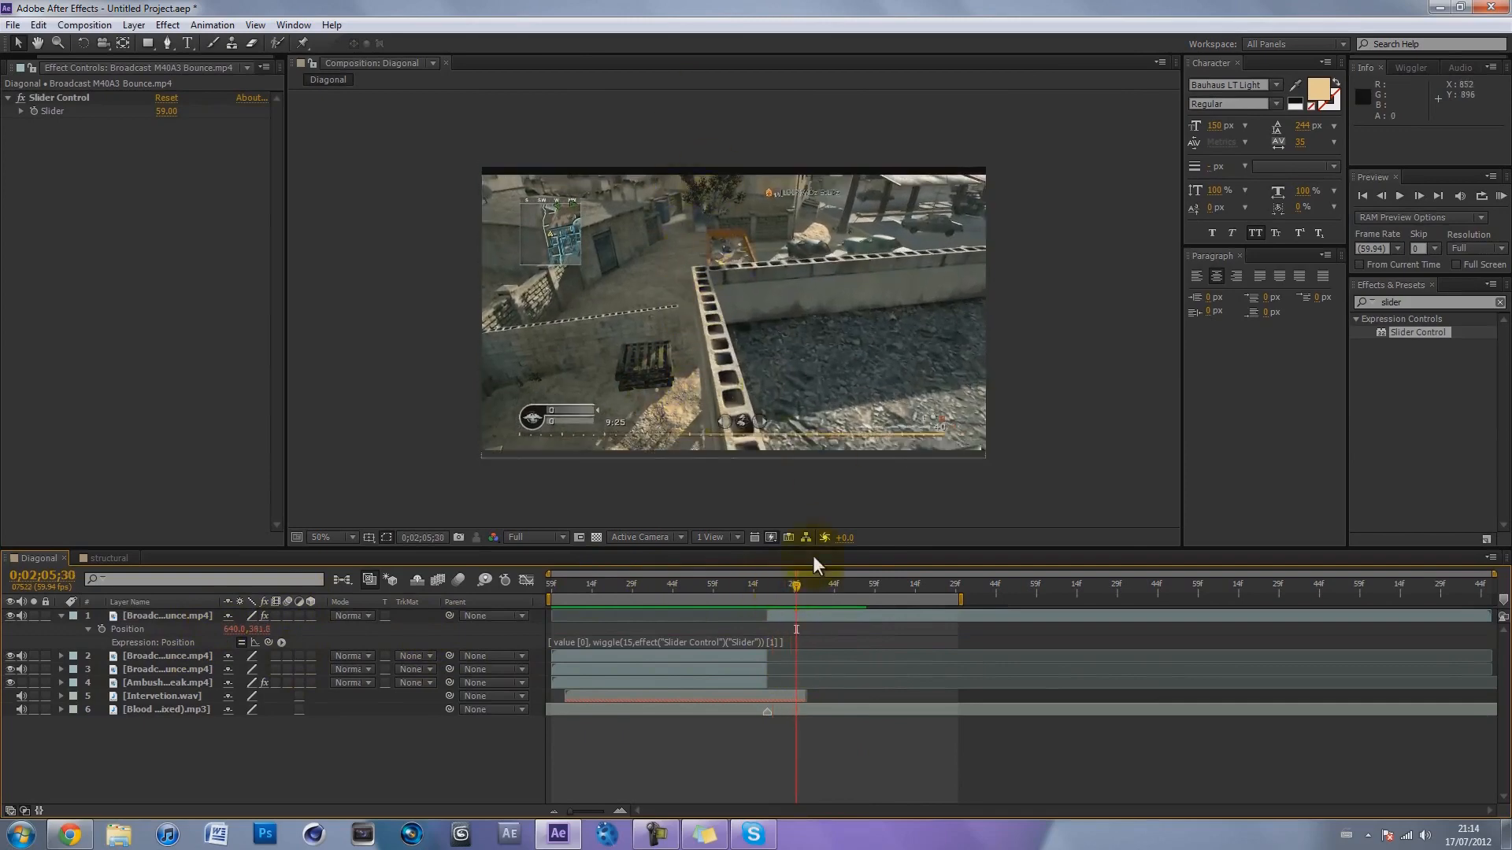
pyautogui.moveTo(795, 585); pyautogui.dragTo(768, 584)
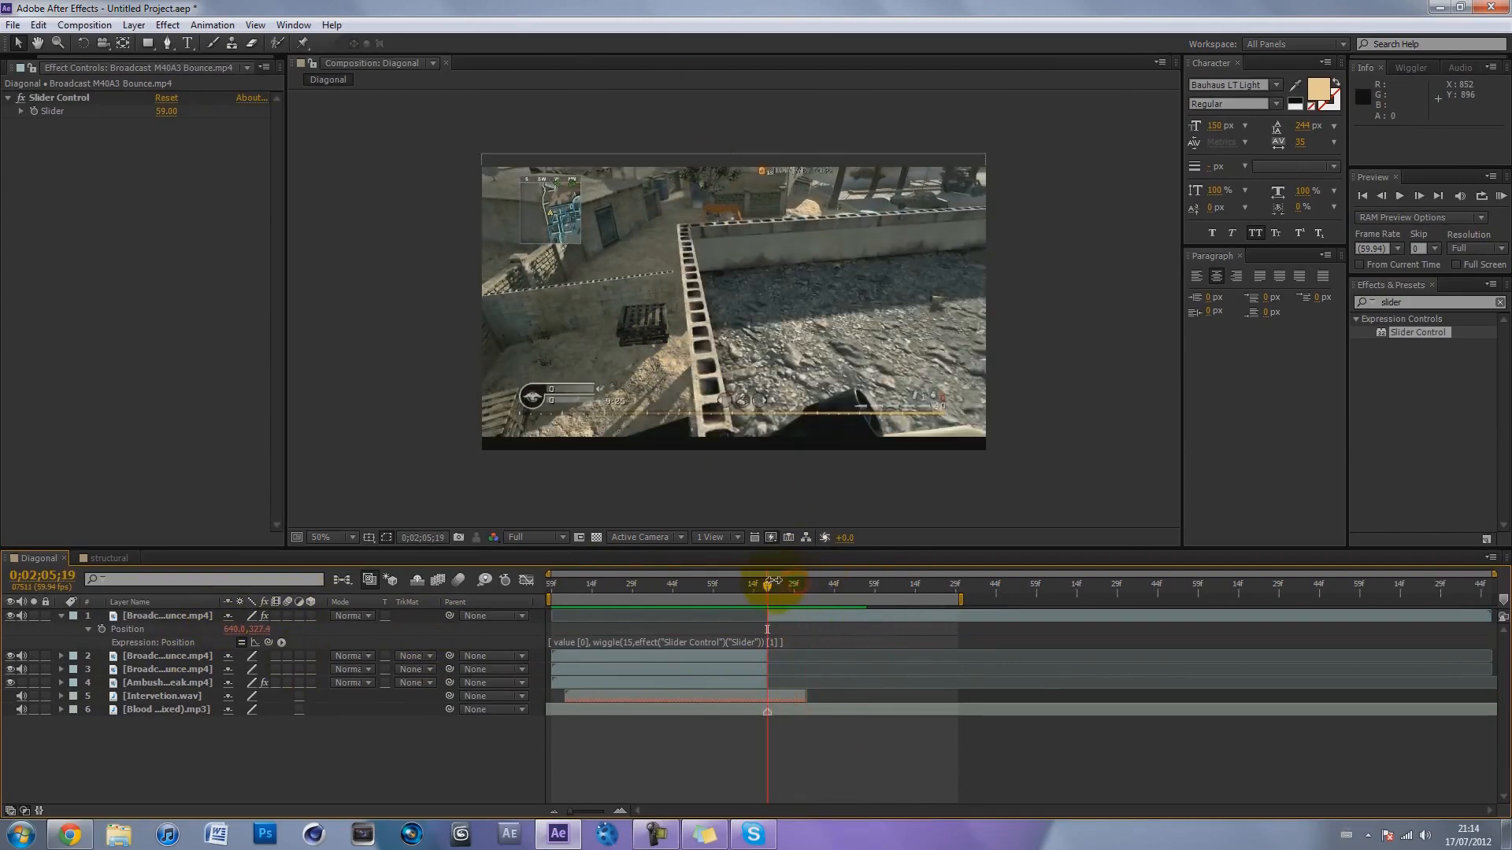
# Keyframe the top Broadcast layer's Slider at 100 on the cut at 0;02;05;19.
pyautogui.click(780, 615)
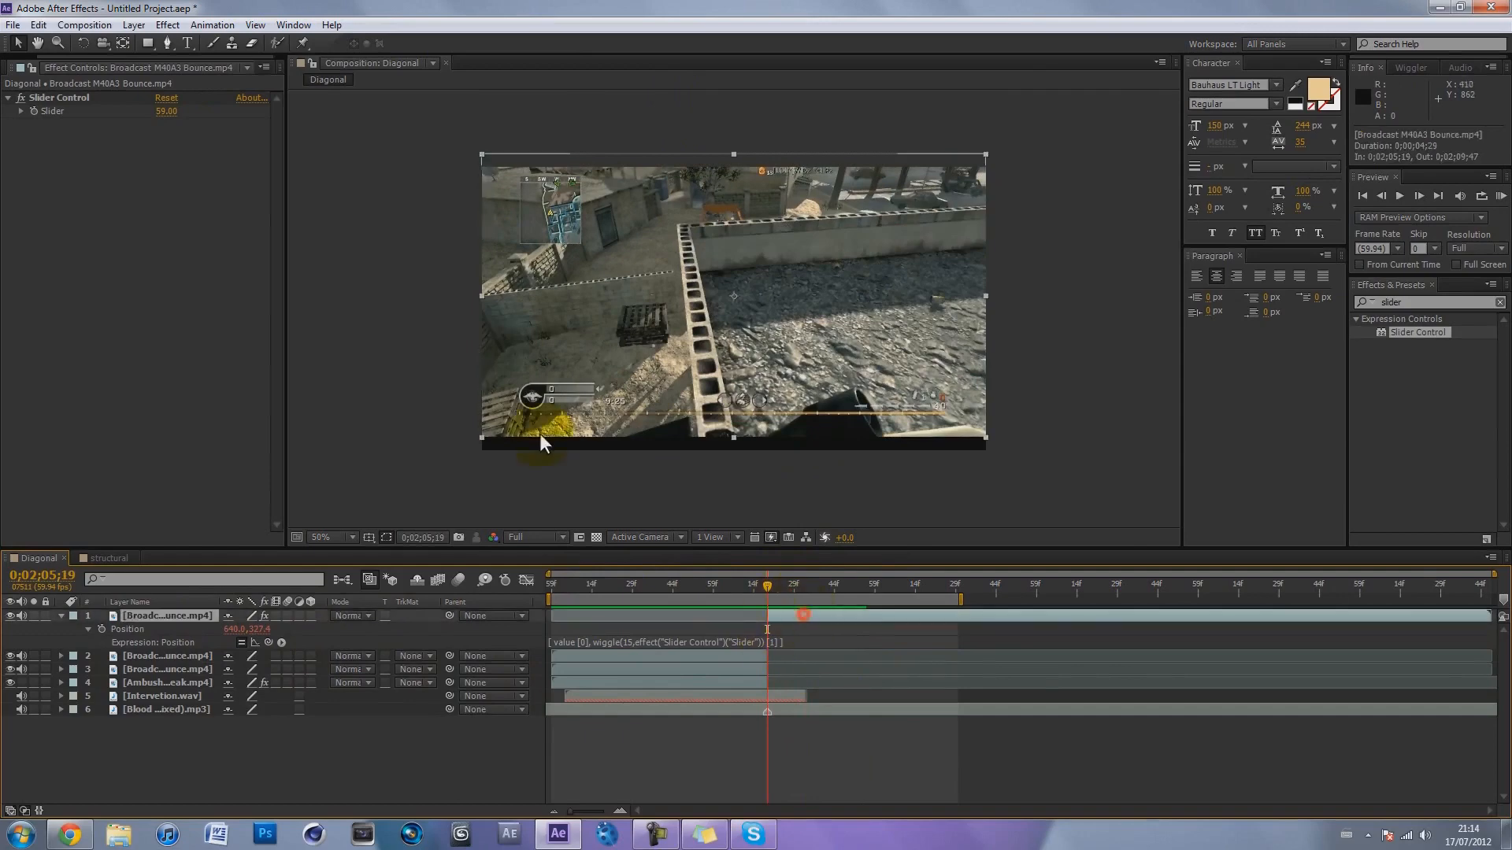
pyautogui.click(36, 110)
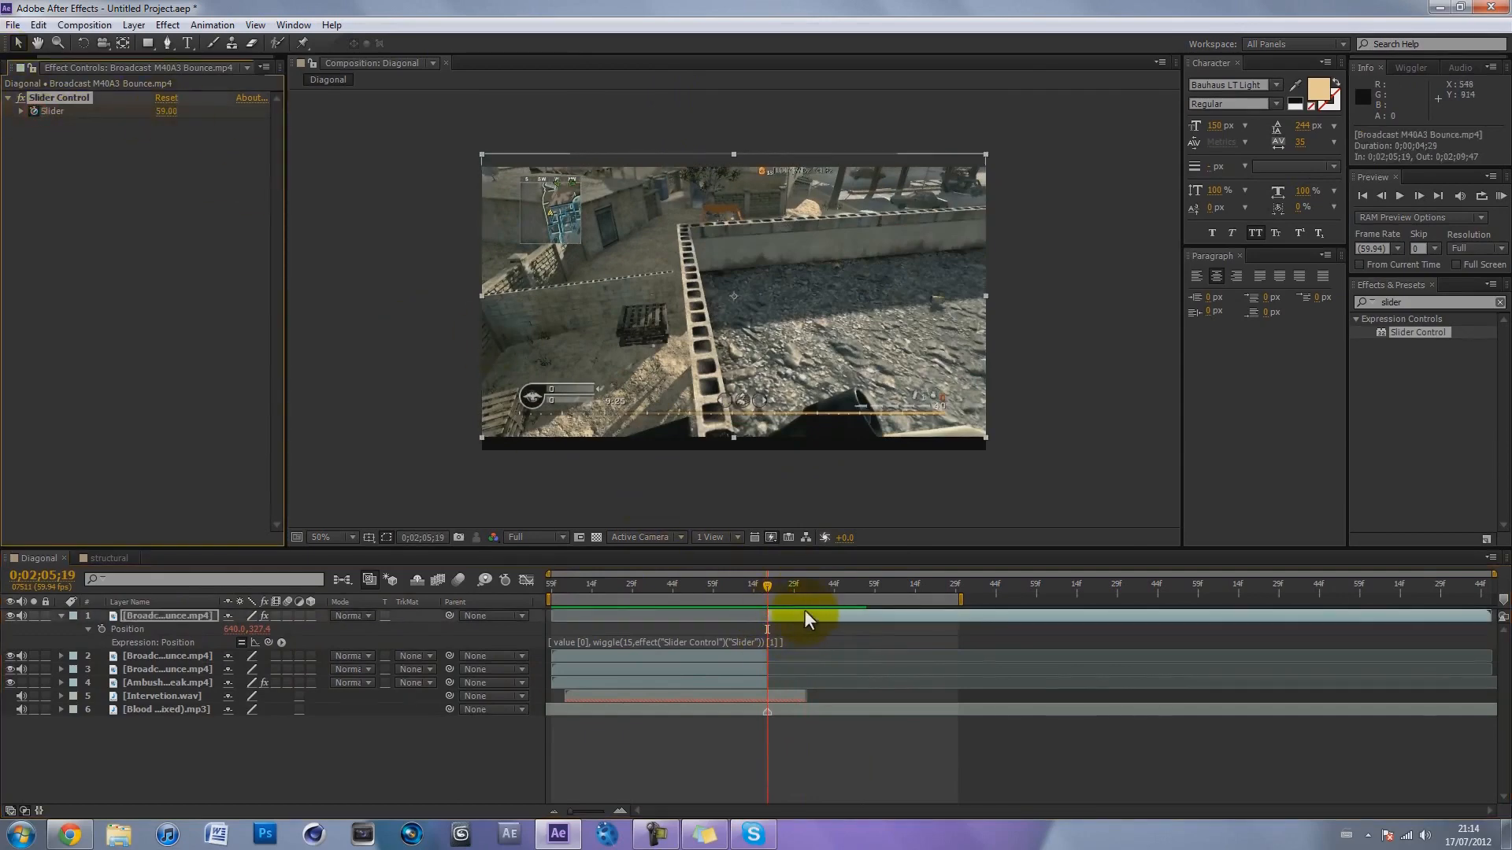
pyautogui.click(166, 114)
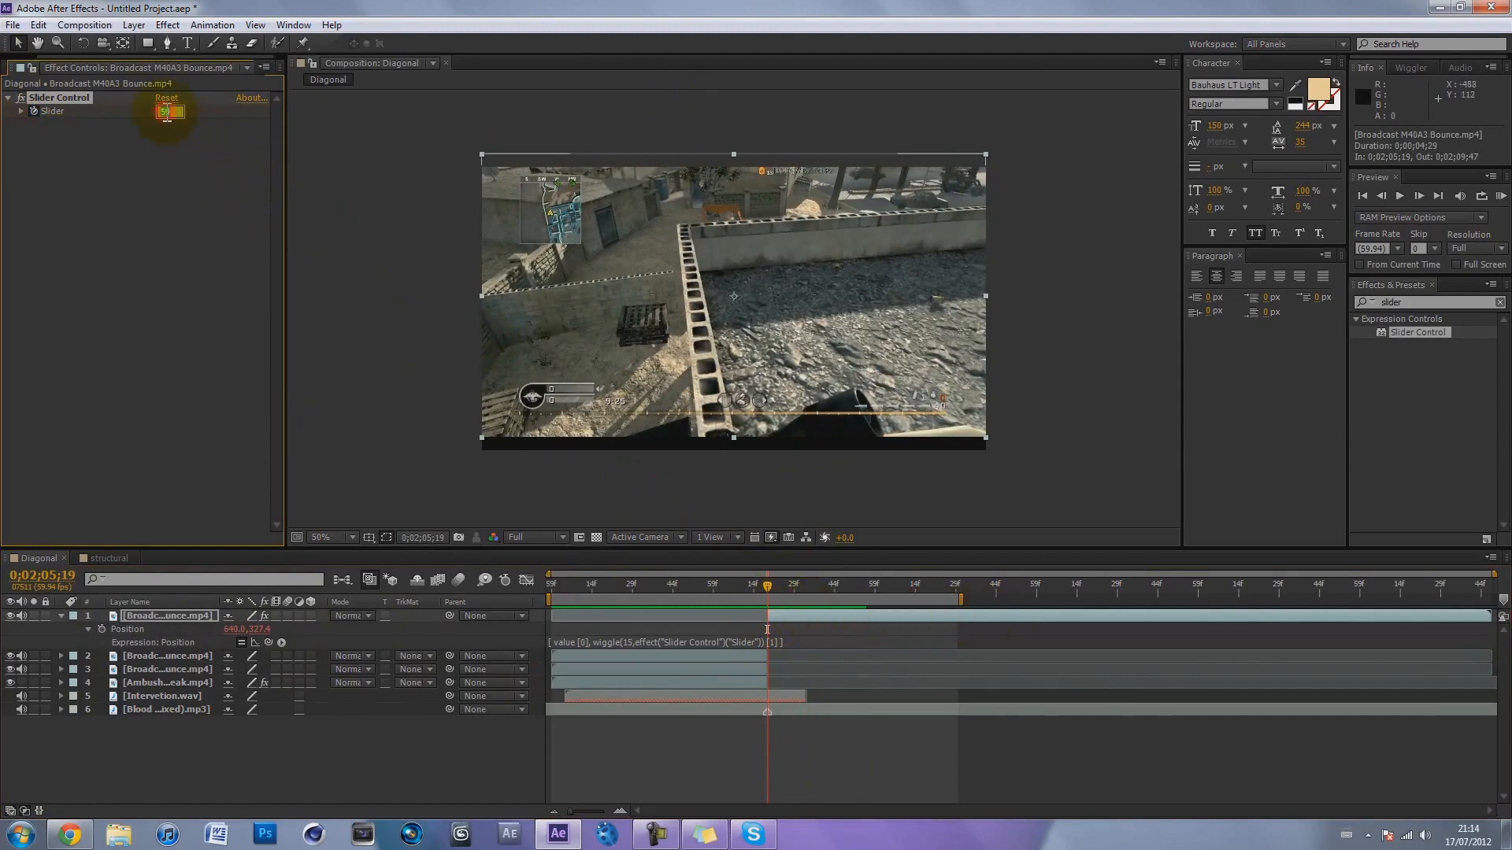
pyautogui.press('Return')
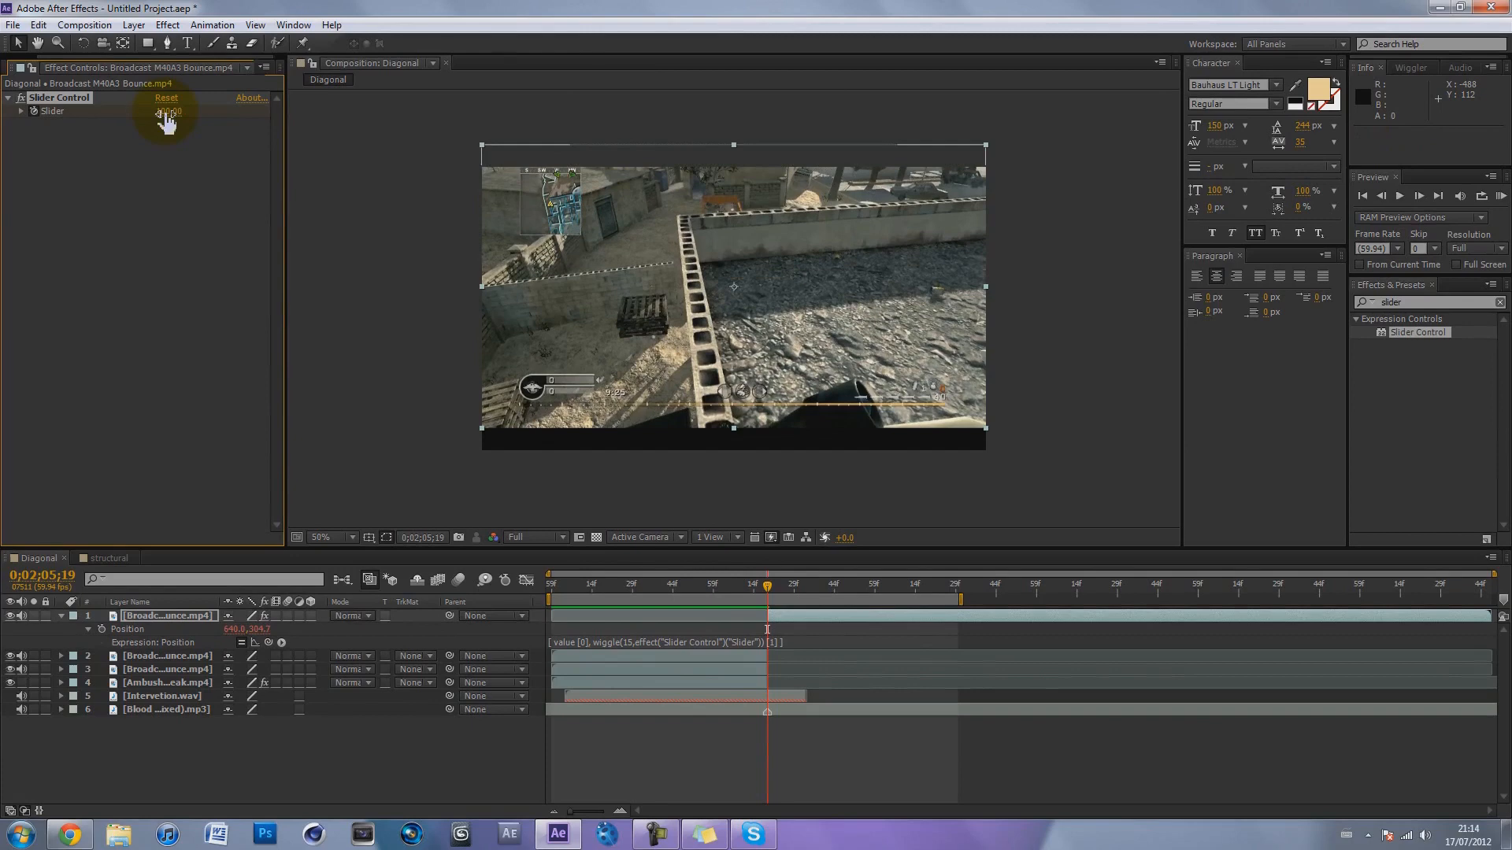
# Advance 25 frames to 0;02;05;44 and keyframe the Slider at 0.
pyautogui.hotkey('shift', 'pagedown')
pyautogui.hotkey('shift', 'pagedown')
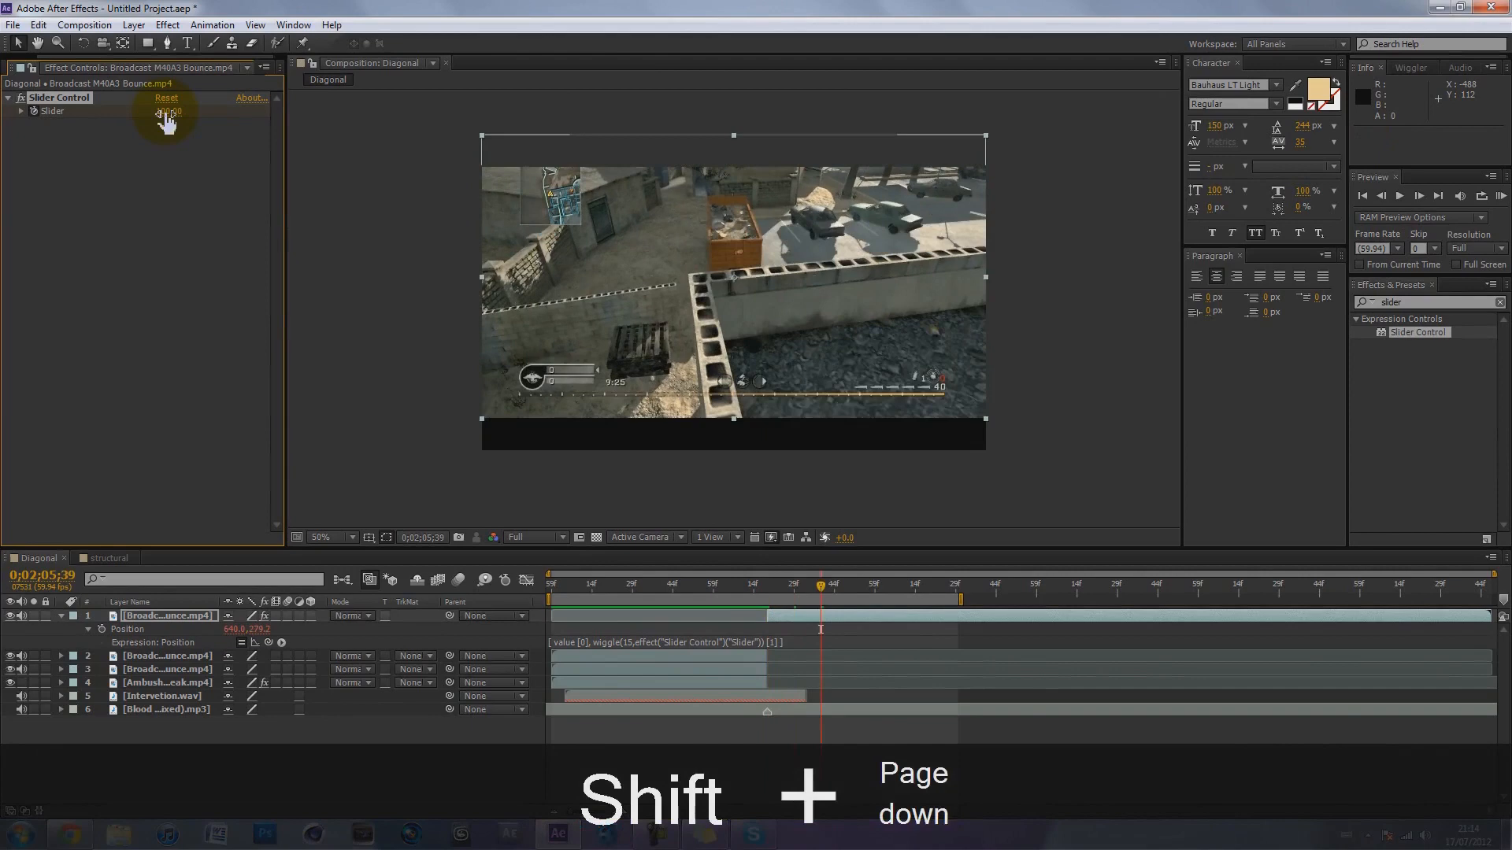
pyautogui.press('pagedown')
pyautogui.press('pagedown')
pyautogui.press('pagedown')
pyautogui.press('pagedown')
pyautogui.press('pagedown')
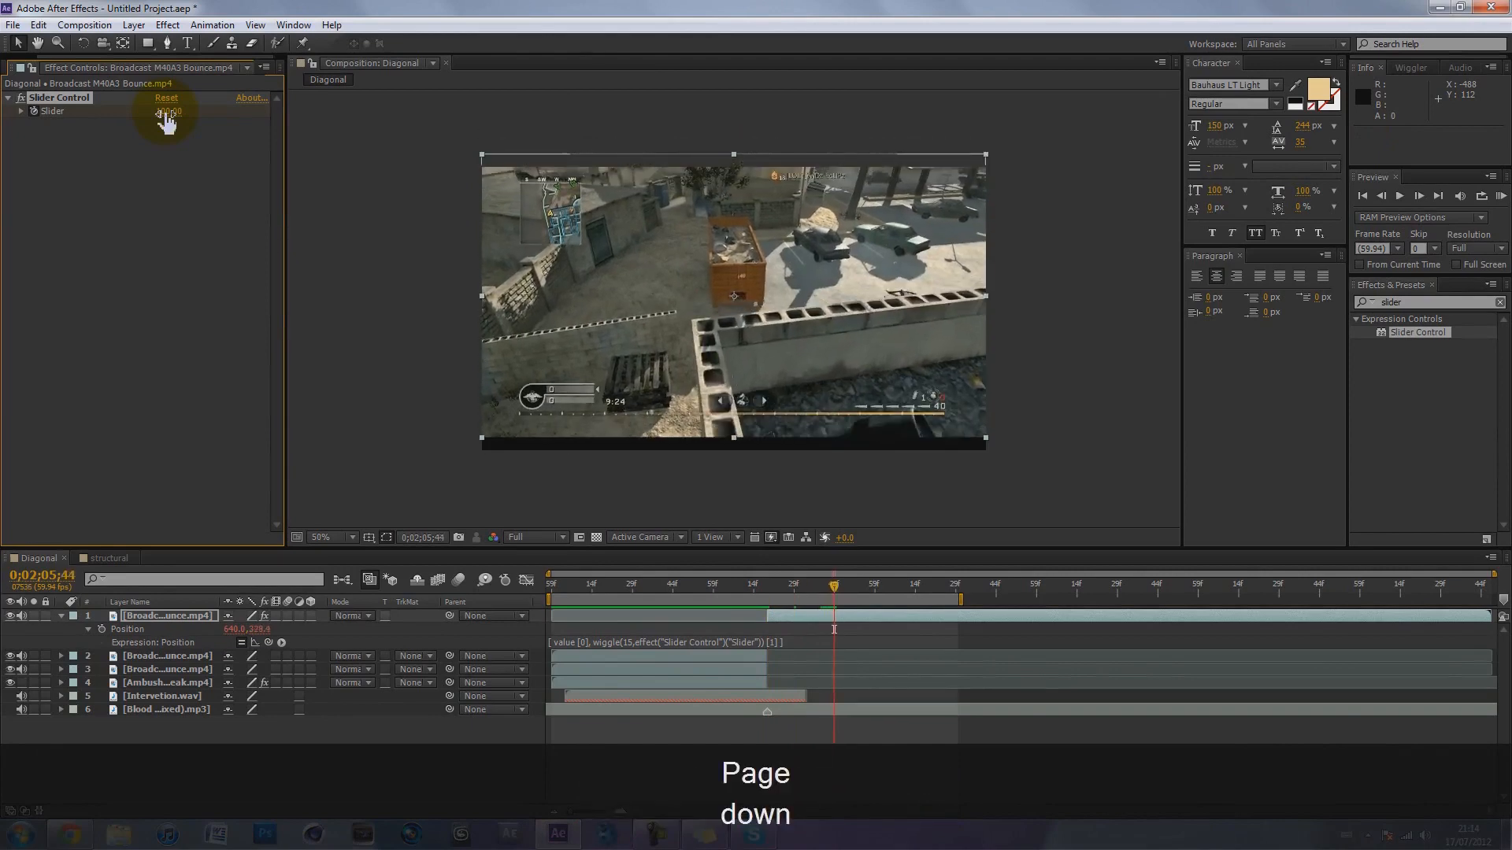
pyautogui.click(164, 112)
pyautogui.write('0')
pyautogui.click(159, 206)
# Reveal the top Broadcast layer's keyframes, apply Easy Ease to both Slider keyframes, and collapse the layer.
pyautogui.press('u')
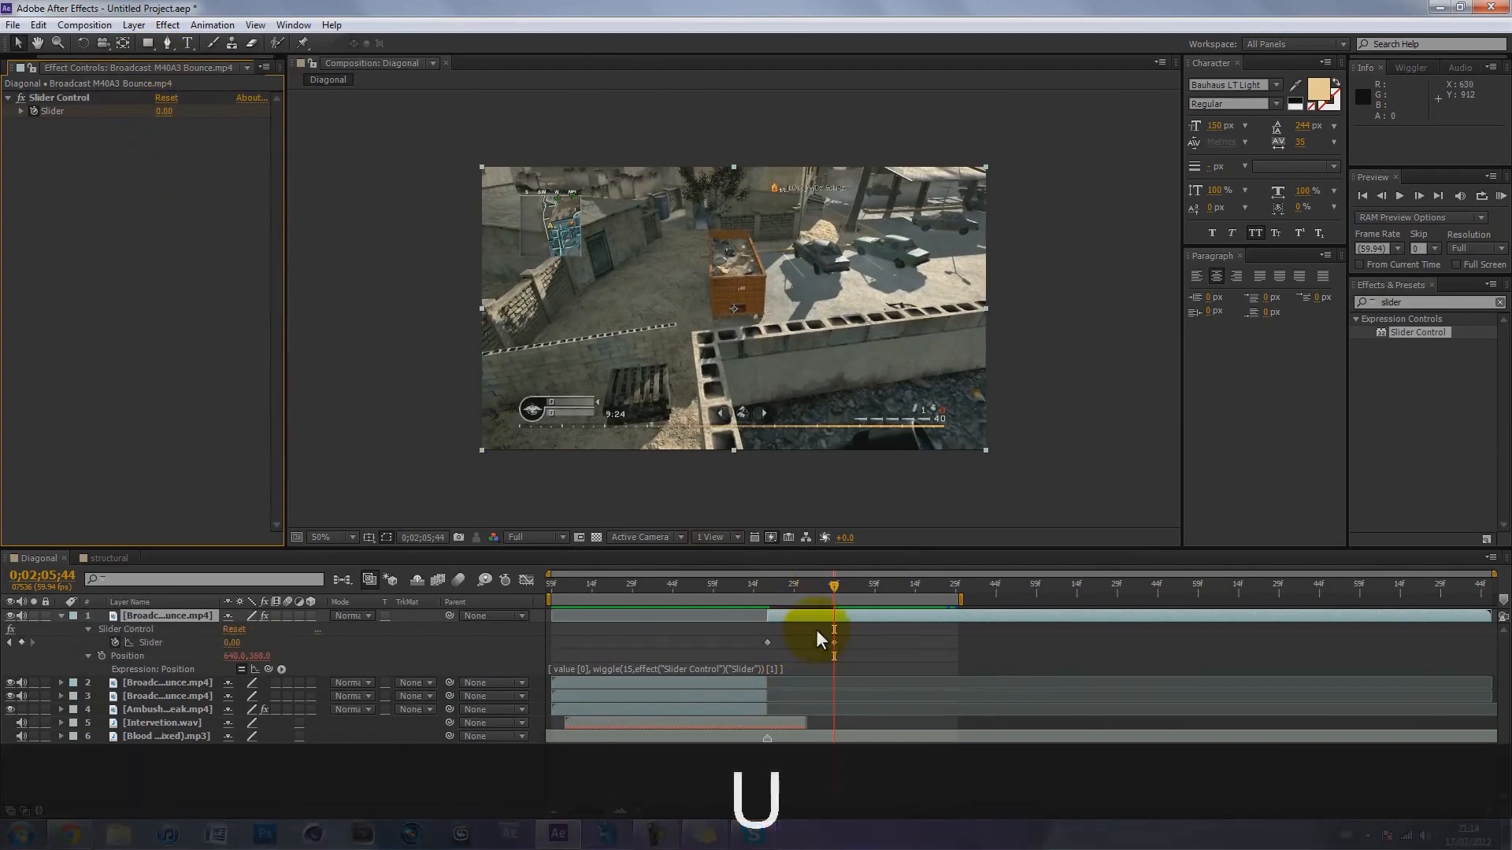
pyautogui.moveTo(759, 585)
pyautogui.mouseDown()
pyautogui.moveTo(829, 584)
pyautogui.moveTo(771, 581)
pyautogui.mouseUp()
pyautogui.moveTo(864, 640); pyautogui.dragTo(678, 637)
pyautogui.press('F9')
pyautogui.click(783, 644)
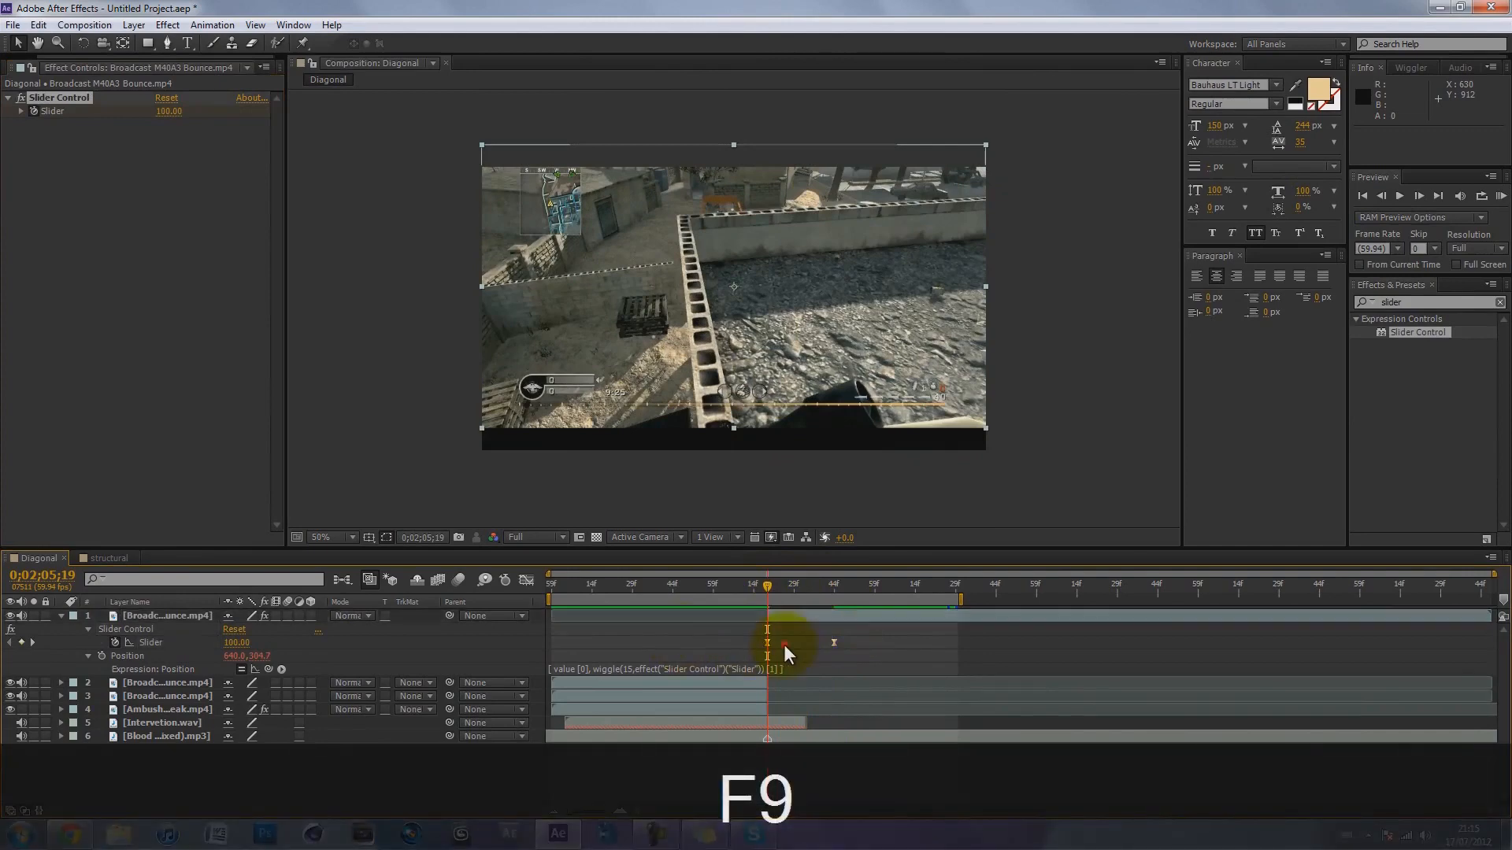
pyautogui.click(61, 615)
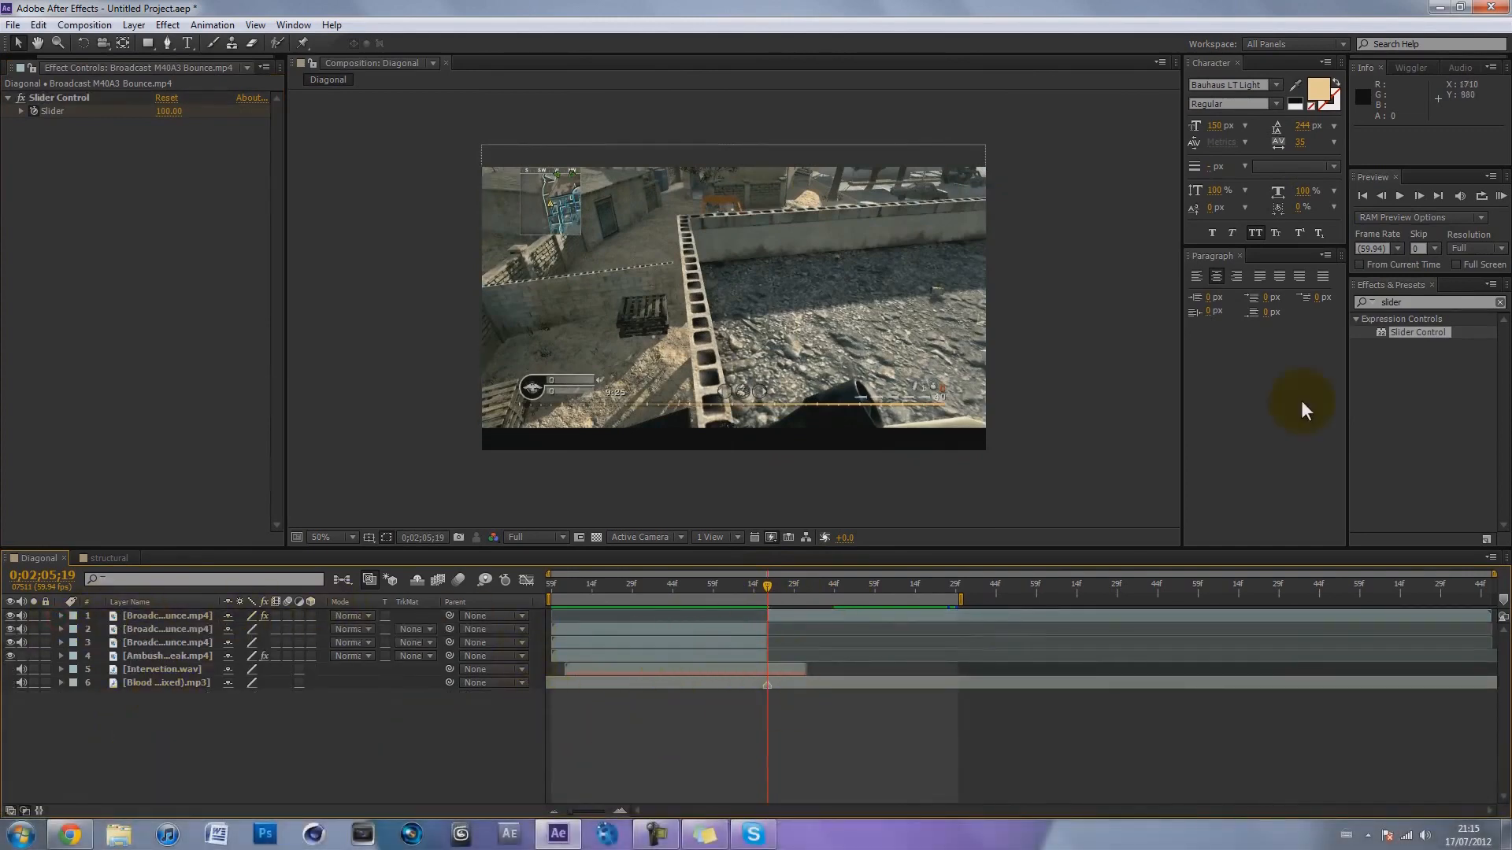
# Preview the transition with the shake and scrub after the cut to check for exposed frame edges.
pyautogui.click(1500, 197)
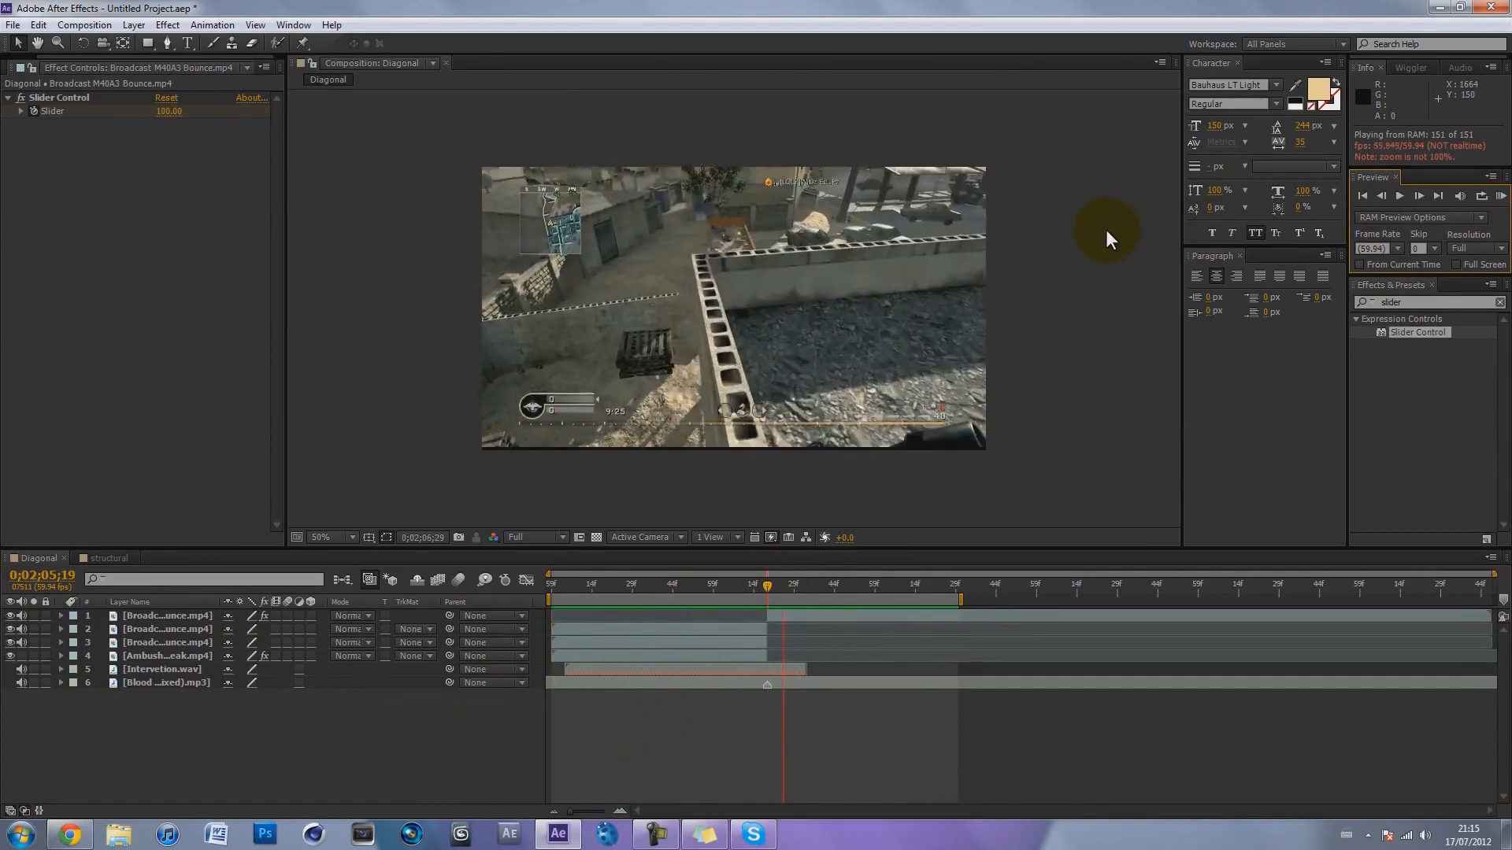
pyautogui.click(1105, 229)
pyautogui.click(767, 585)
pyautogui.moveTo(767, 585); pyautogui.dragTo(819, 597)
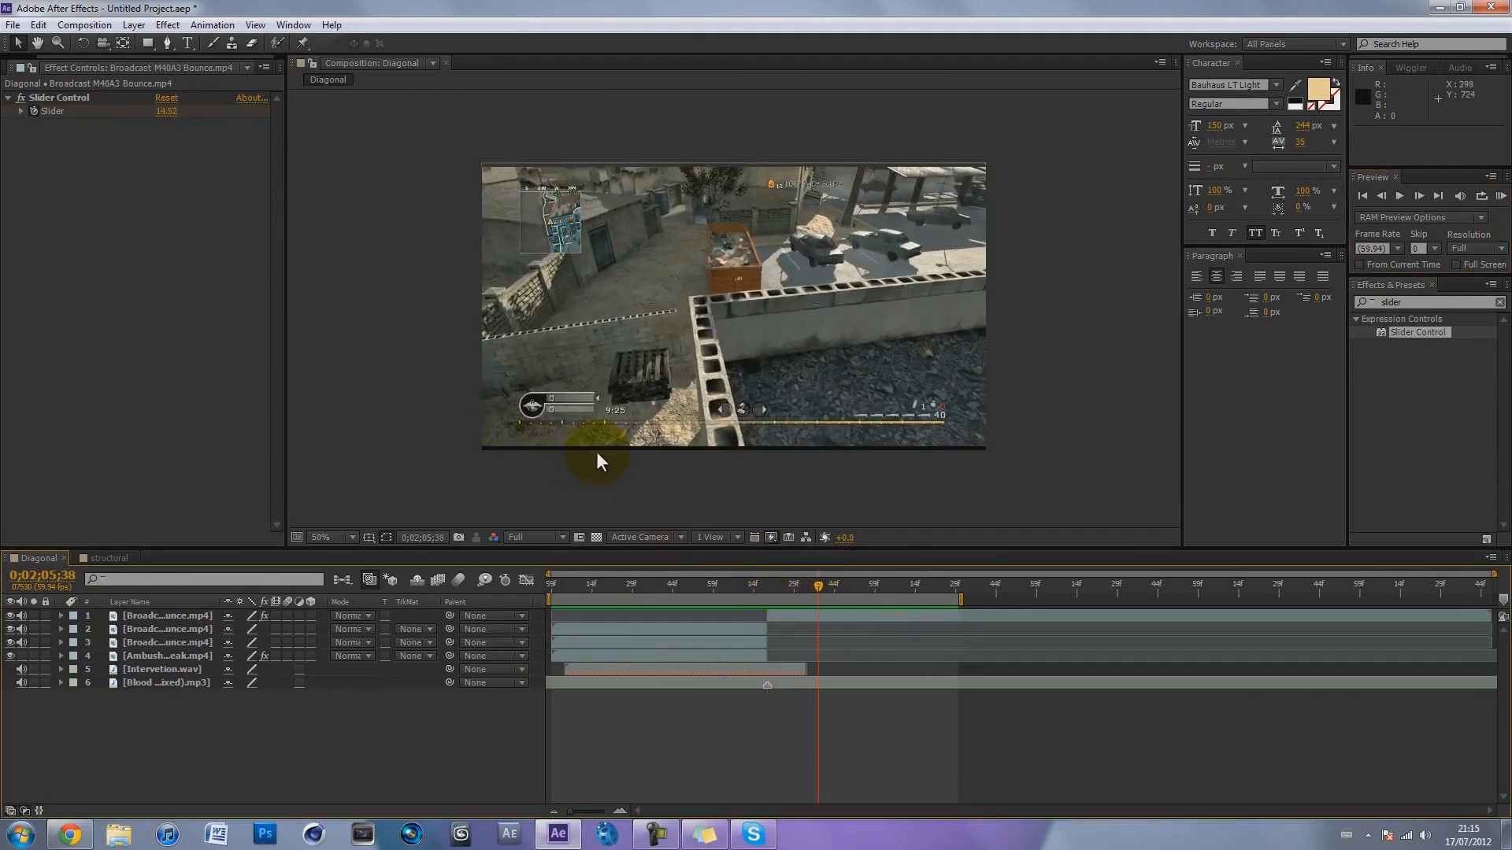
pyautogui.moveTo(784, 588)
pyautogui.mouseDown()
pyautogui.moveTo(772, 585)
pyautogui.moveTo(786, 584)
pyautogui.mouseUp()
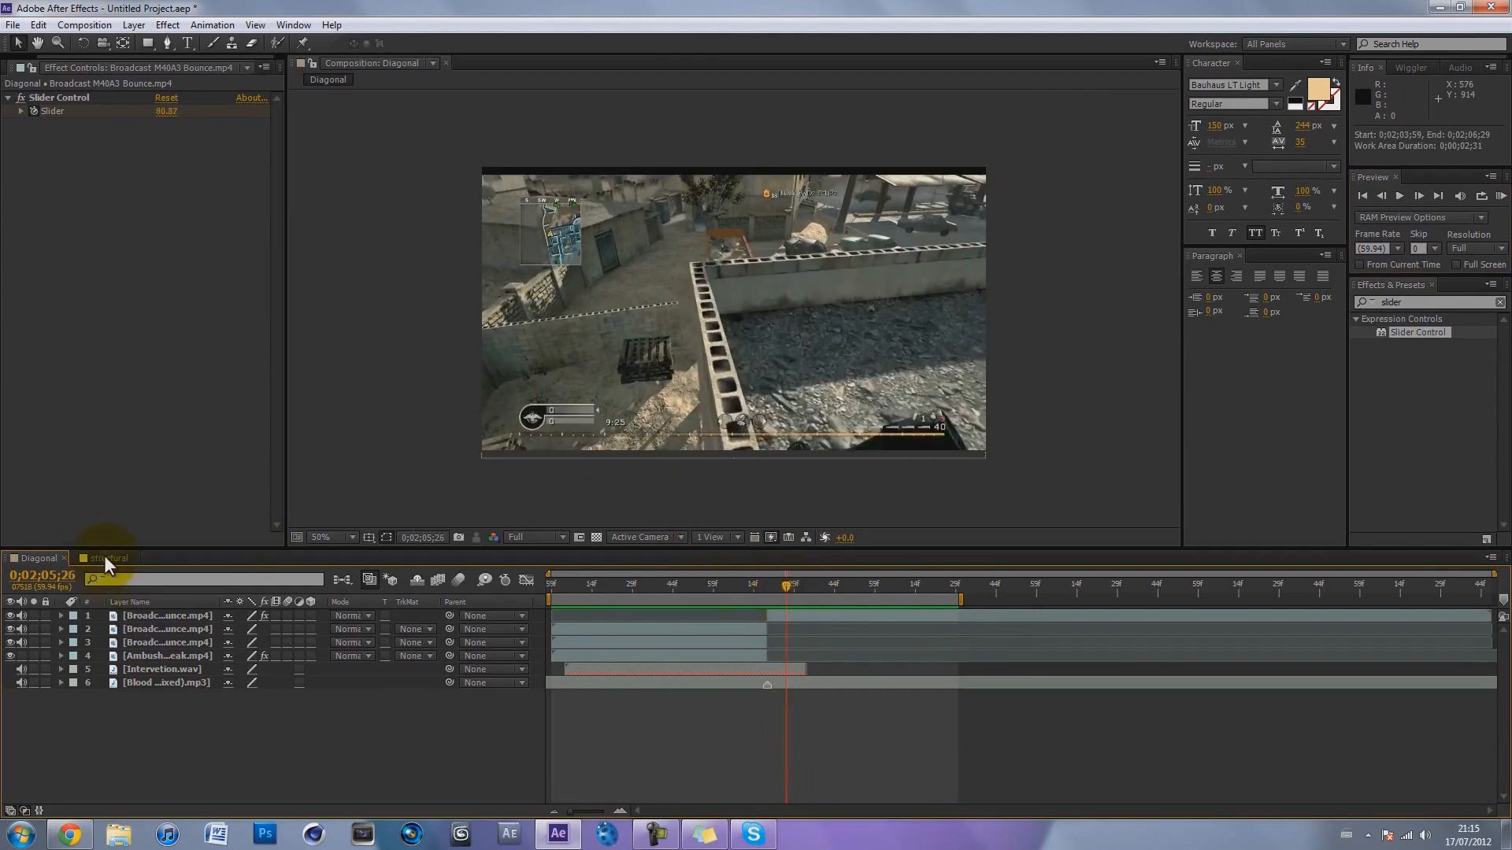
# Copy the Black Bars layer from the structural composition and paste it above all layers in the Diagonal composition.
pyautogui.click(105, 557)
pyautogui.click(150, 616)
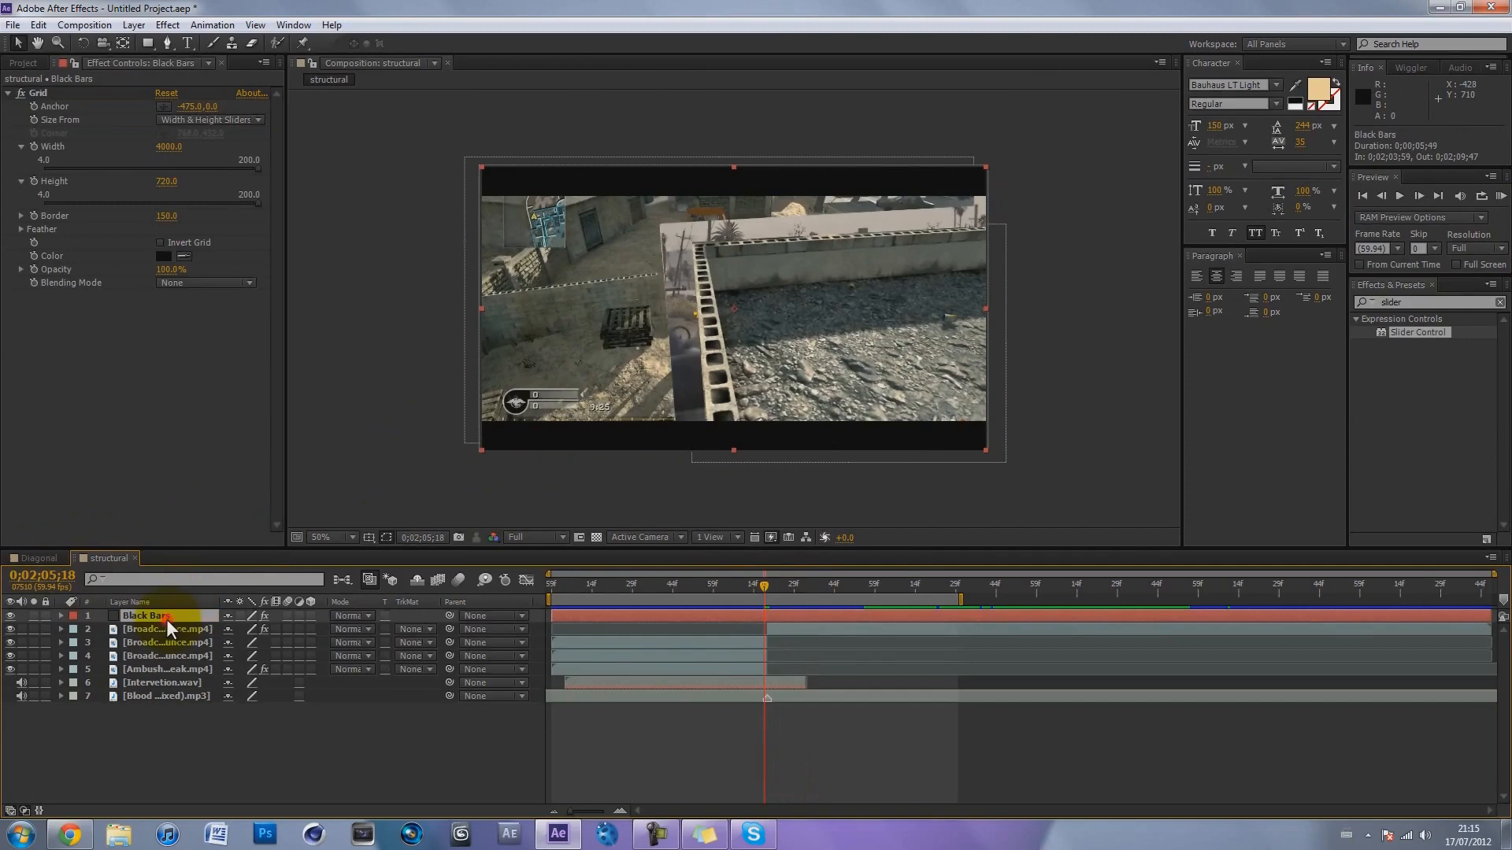
pyautogui.hotkey('ctrl', 'c')
pyautogui.click(225, 715)
pyautogui.hotkey('ctrl', 'v')
# Scrub from the cut to 0;02;05;44 and back to check that the black bars cover the shaking clip's edges.
pyautogui.moveTo(668, 581); pyautogui.dragTo(769, 582)
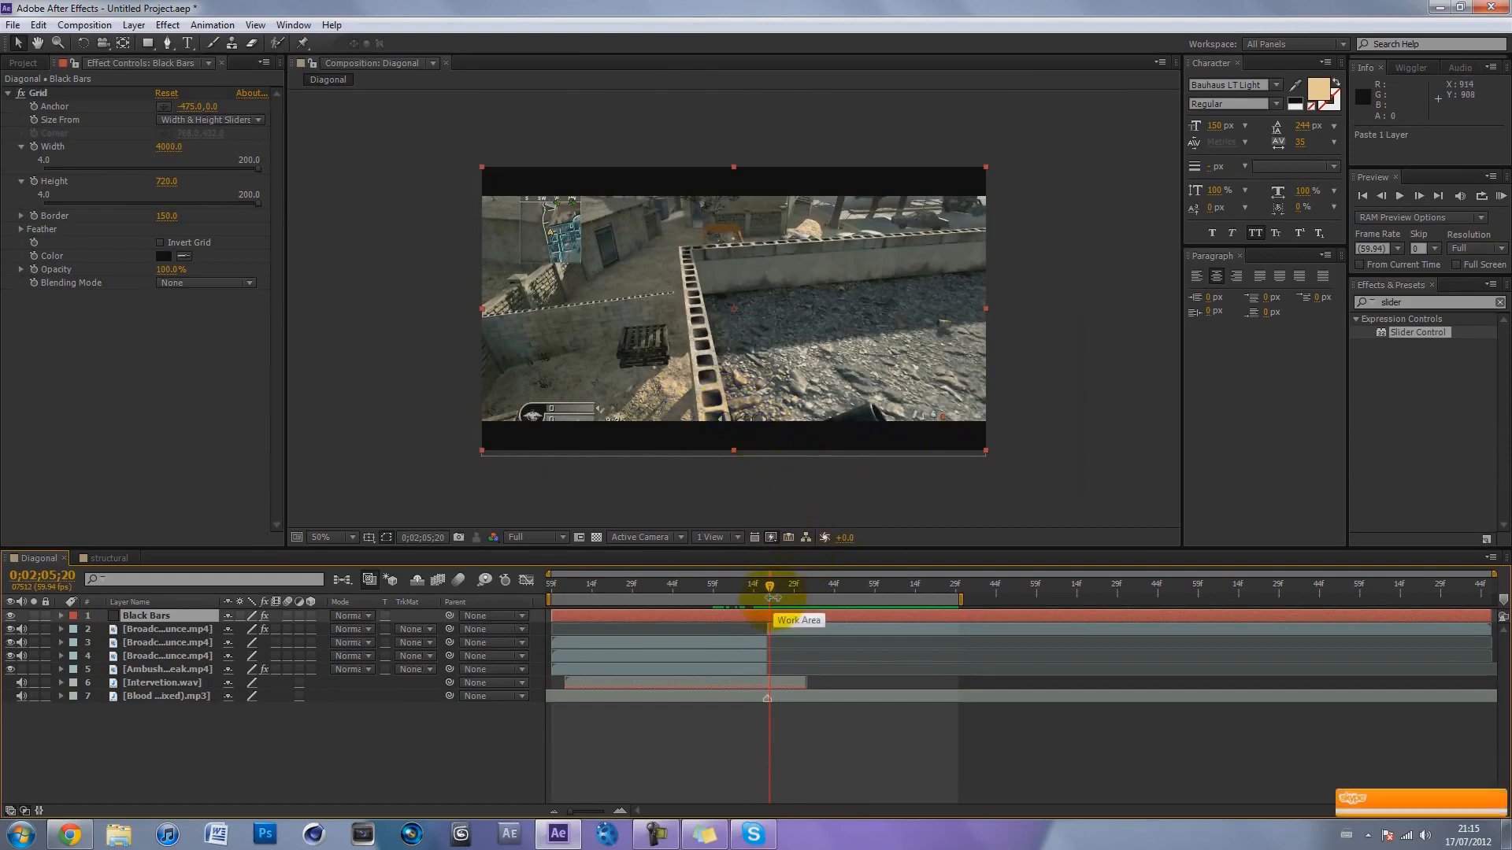
pyautogui.moveTo(771, 581); pyautogui.dragTo(834, 583)
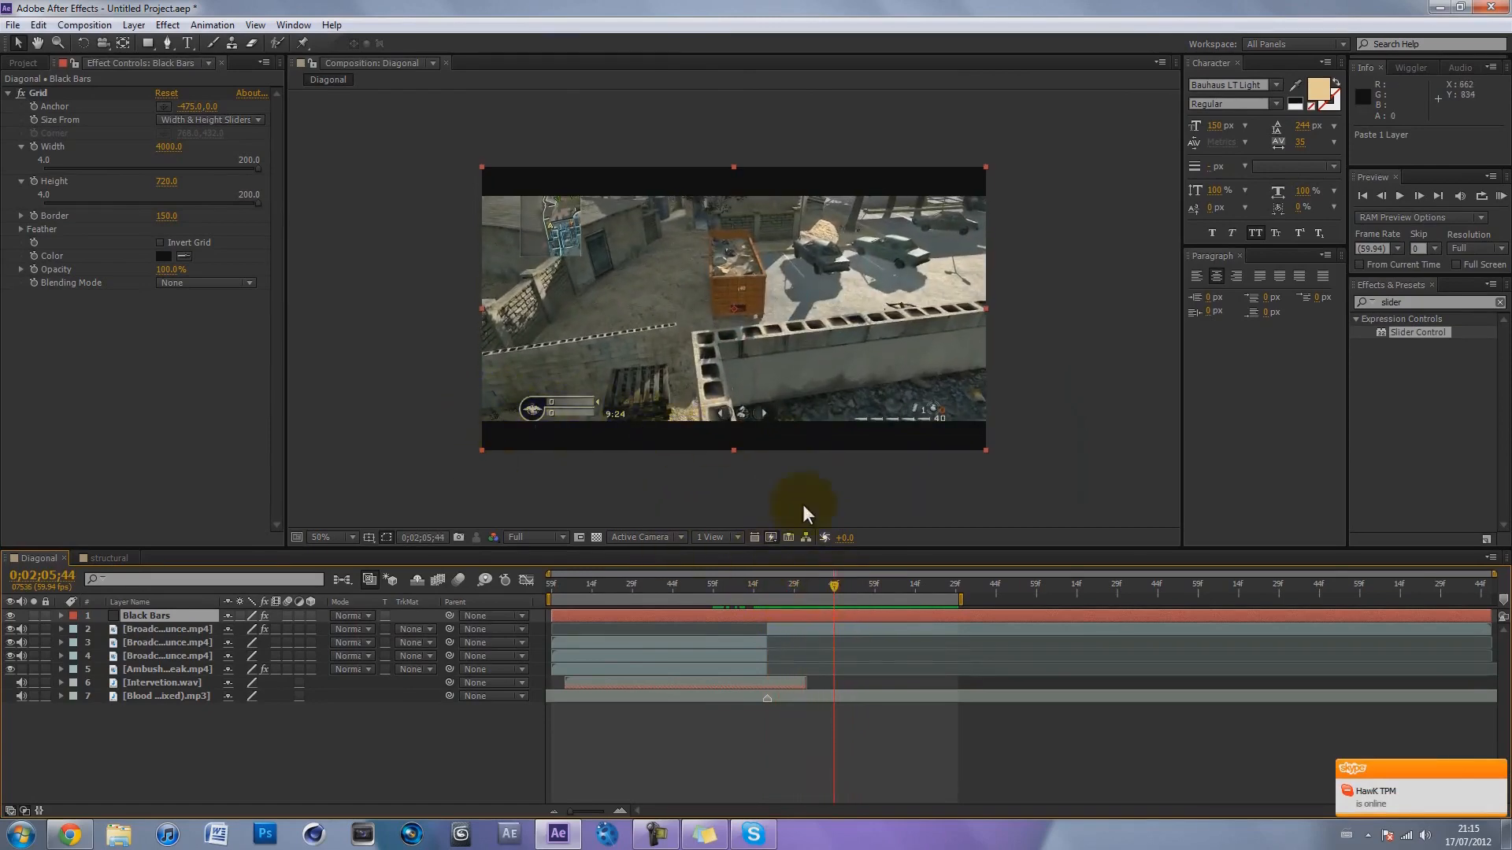
pyautogui.moveTo(781, 587)
pyautogui.mouseDown()
pyautogui.moveTo(834, 572)
pyautogui.moveTo(763, 567)
pyautogui.moveTo(787, 577)
pyautogui.mouseUp()
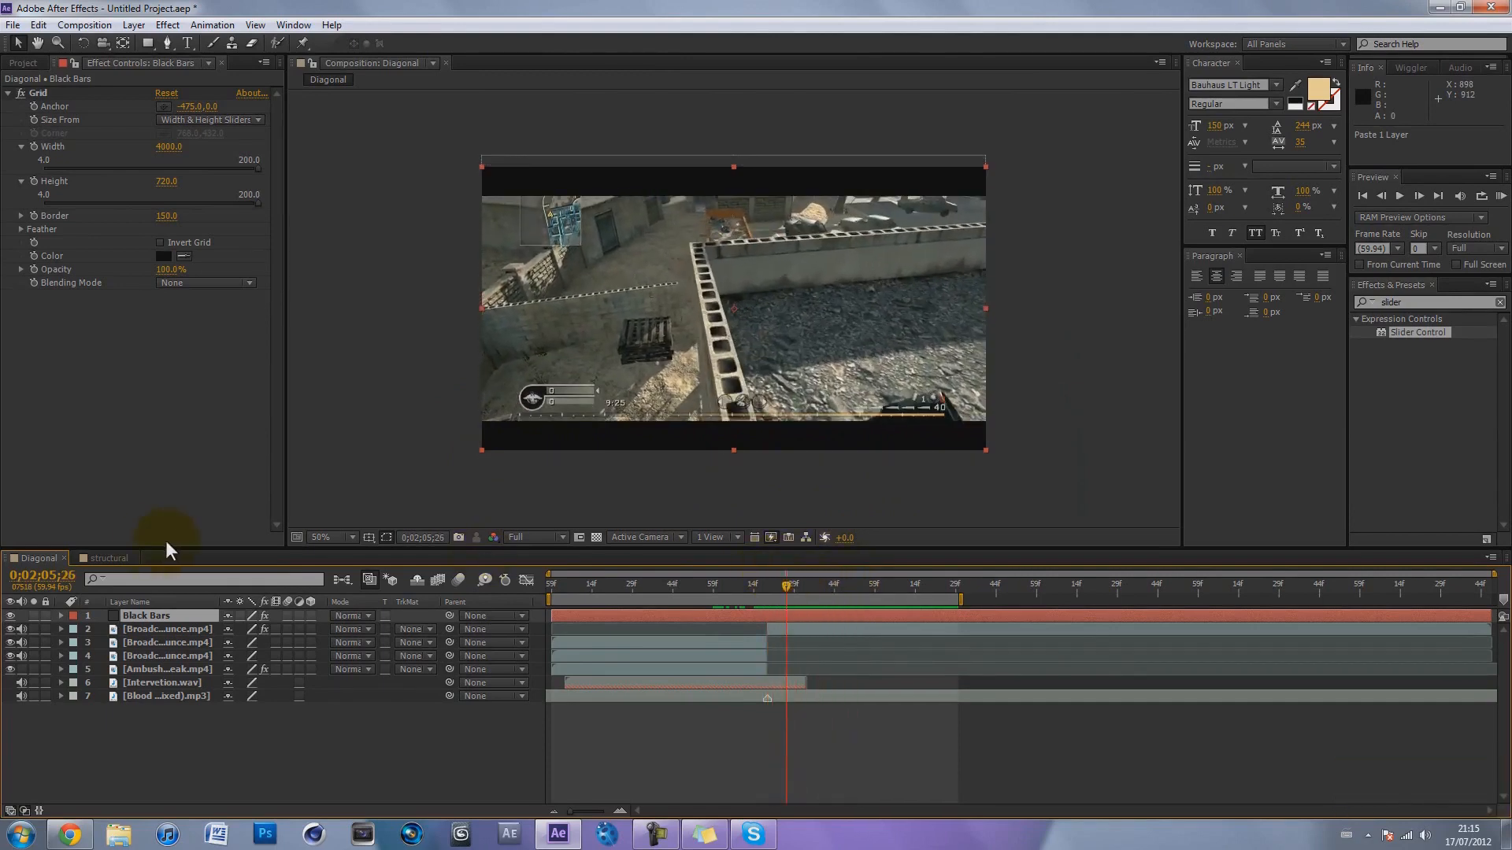
# Open the structural composition and examine the first masked Broadcast layer just before and at the cut at 0;02;05;19.
pyautogui.click(116, 558)
pyautogui.click(223, 728)
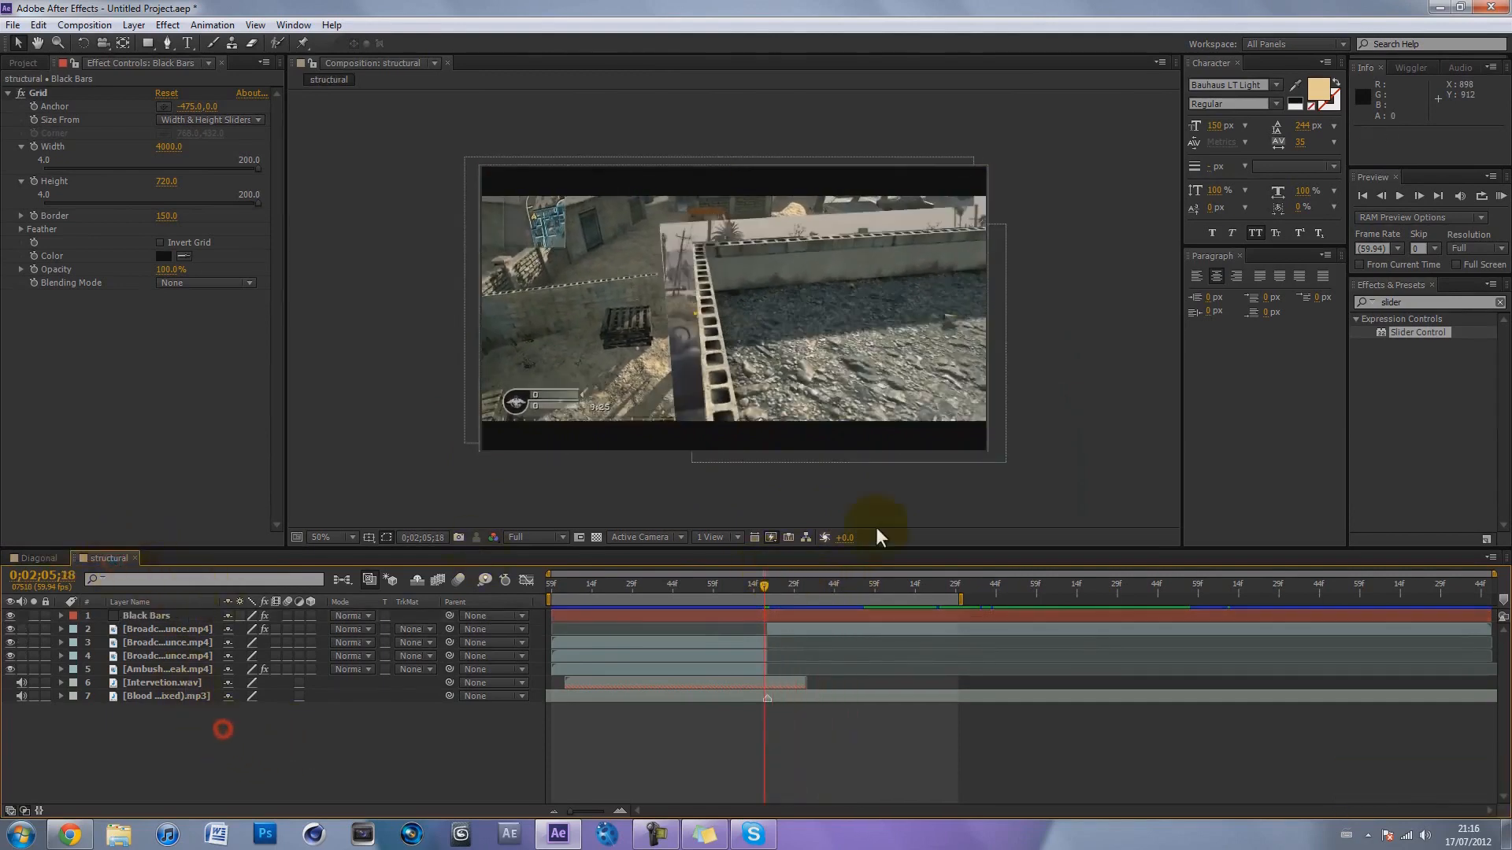
pyautogui.click(157, 627)
pyautogui.click(635, 642)
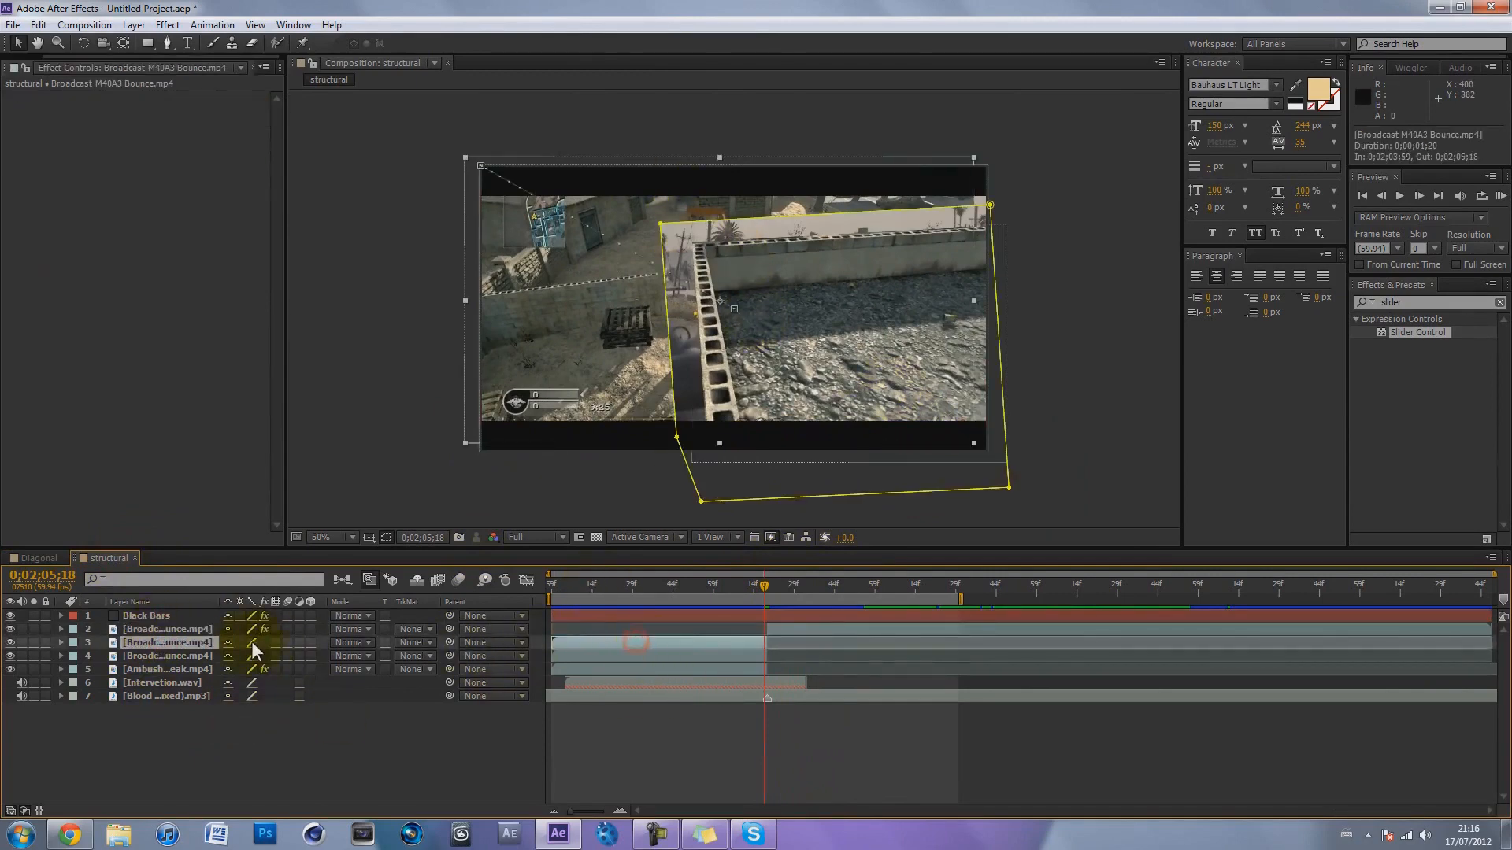
pyautogui.click(765, 581)
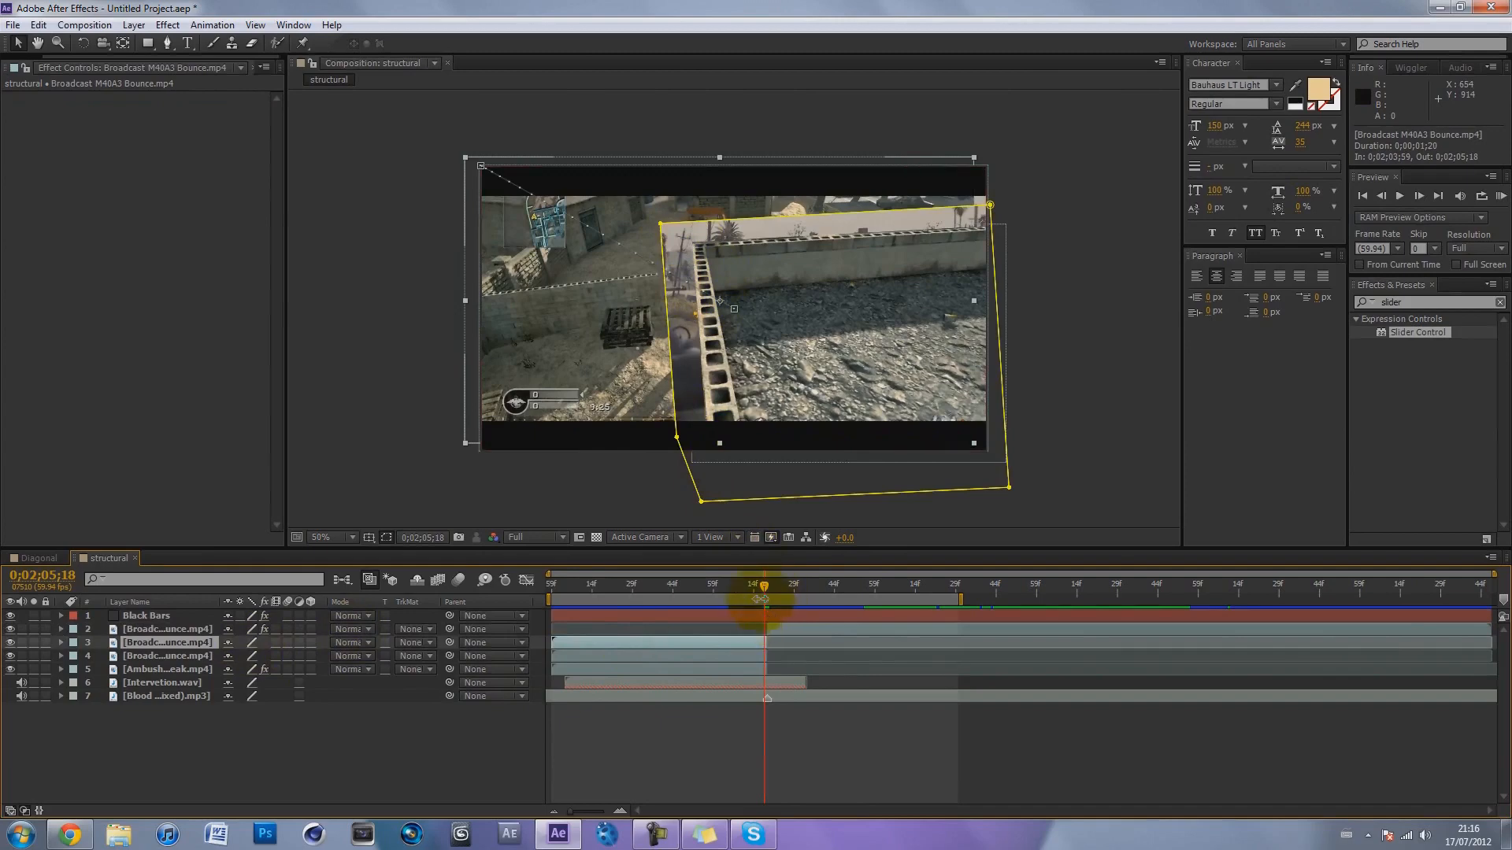
pyautogui.moveTo(761, 582); pyautogui.dragTo(767, 584)
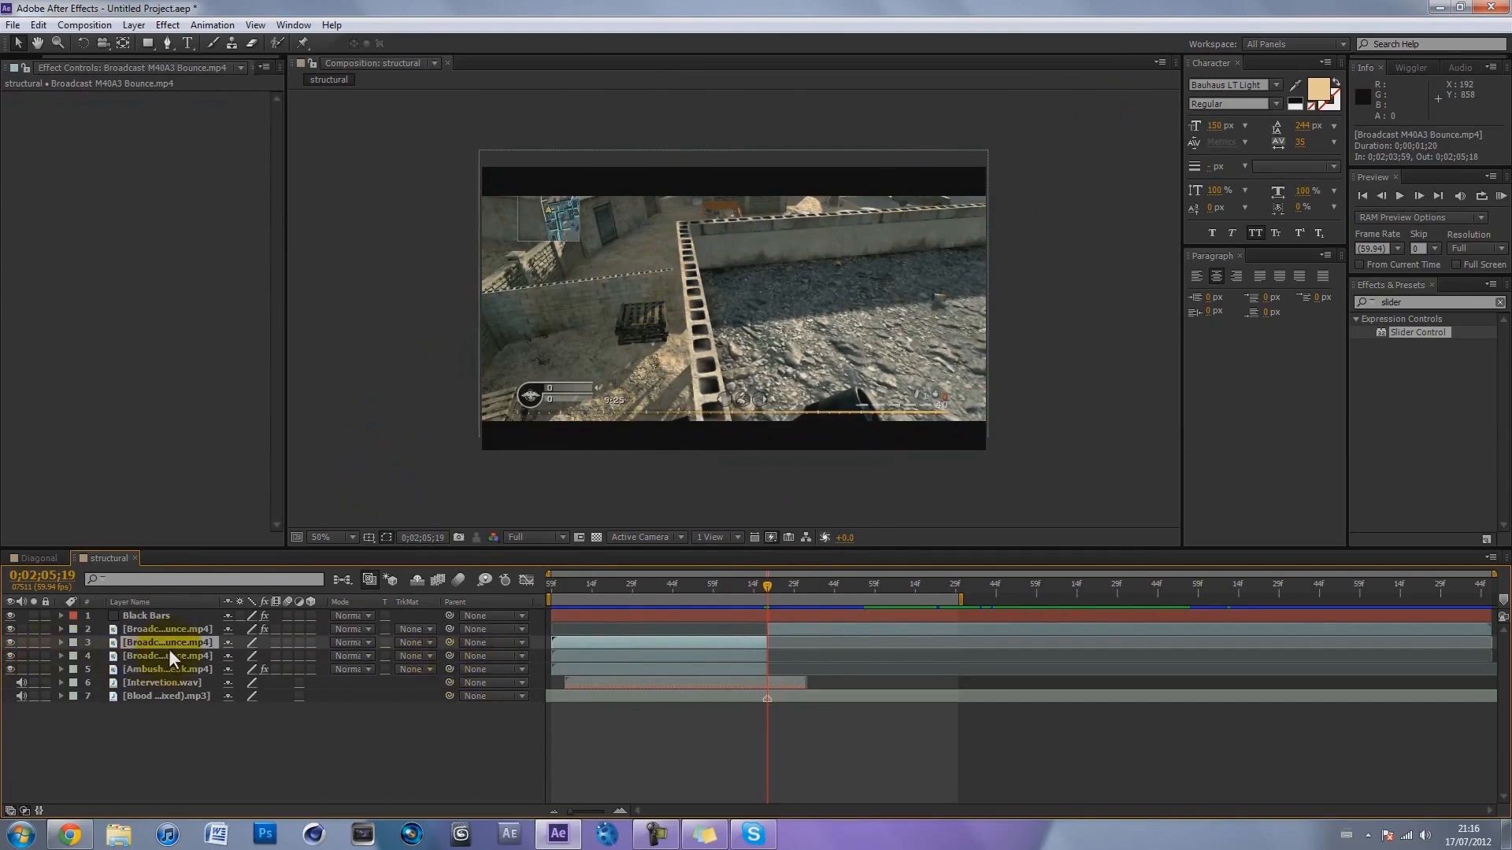
# Inspect the mask on layer 3 and scrub the frames around the cut to review how the masked halves move apart.
pyautogui.press('p')
pyautogui.press('m')
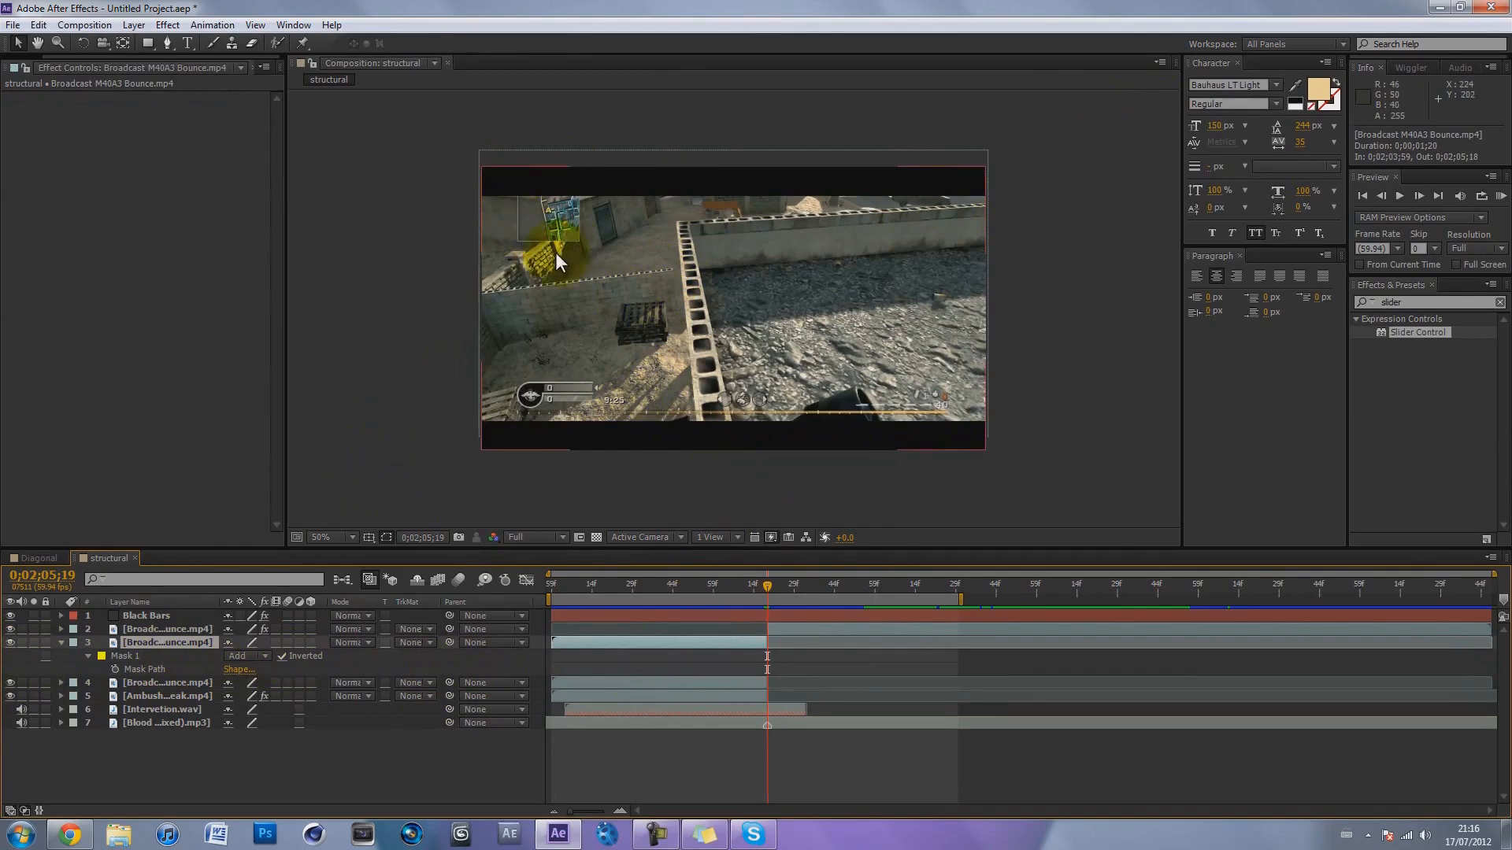
pyautogui.press('m')
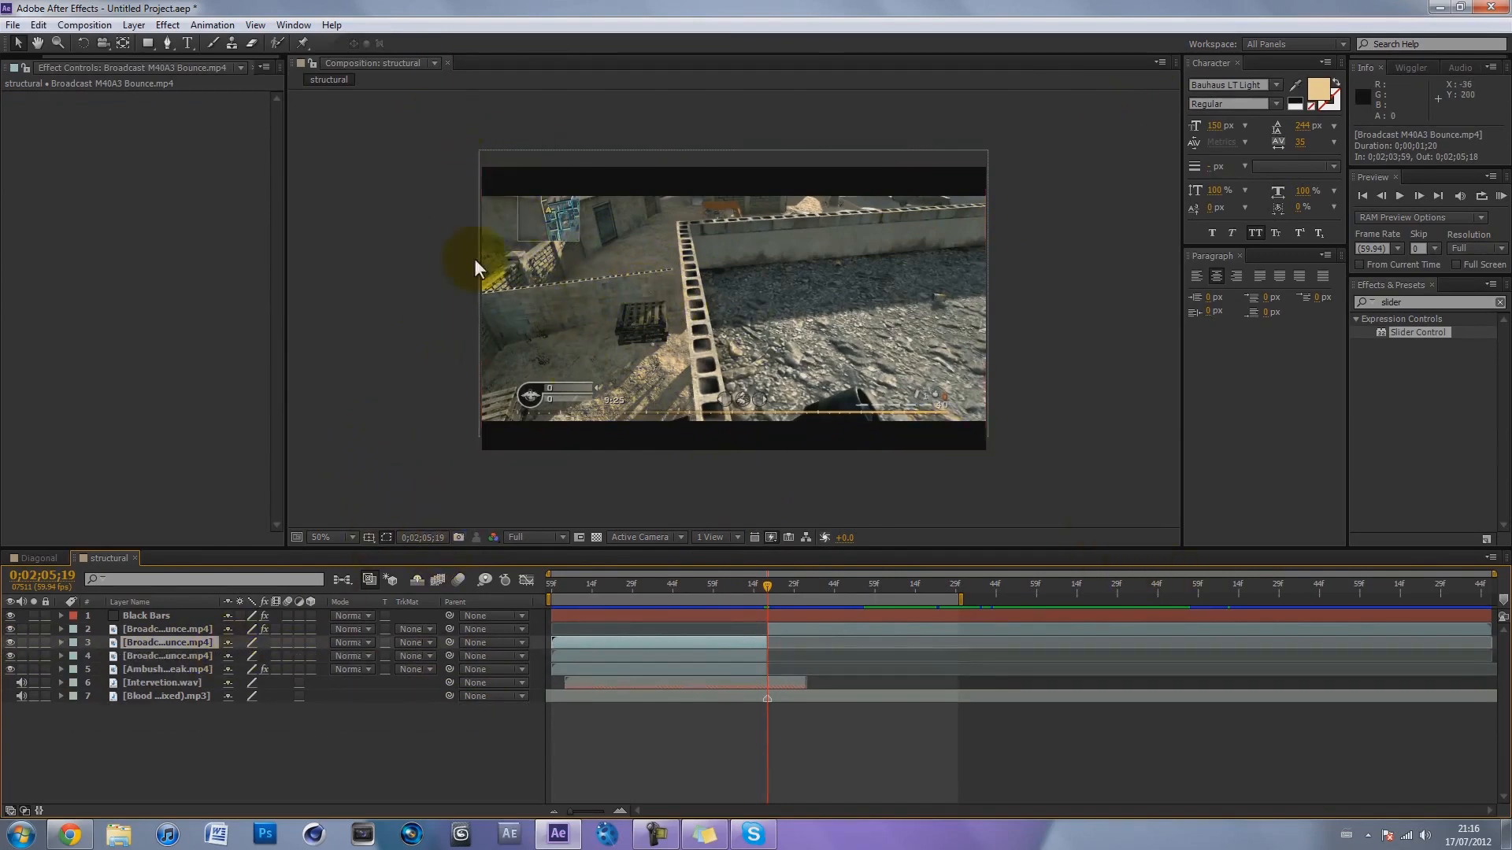
pyautogui.moveTo(766, 587)
pyautogui.mouseDown()
pyautogui.moveTo(803, 587)
pyautogui.moveTo(789, 587)
pyautogui.mouseUp()
pyautogui.click(748, 584)
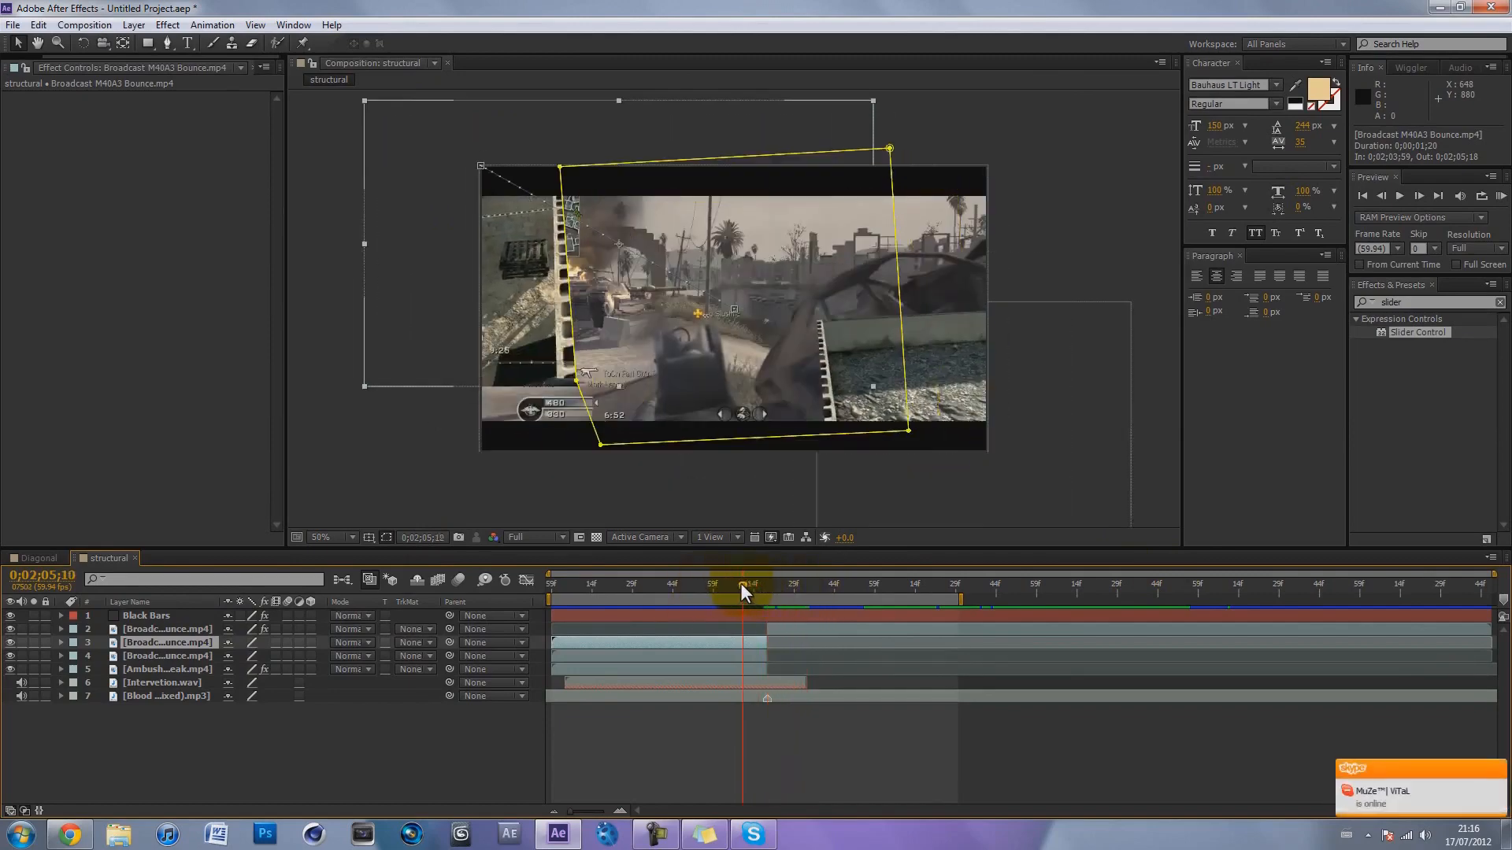
pyautogui.moveTo(747, 583); pyautogui.dragTo(754, 582)
pyautogui.click(787, 359)
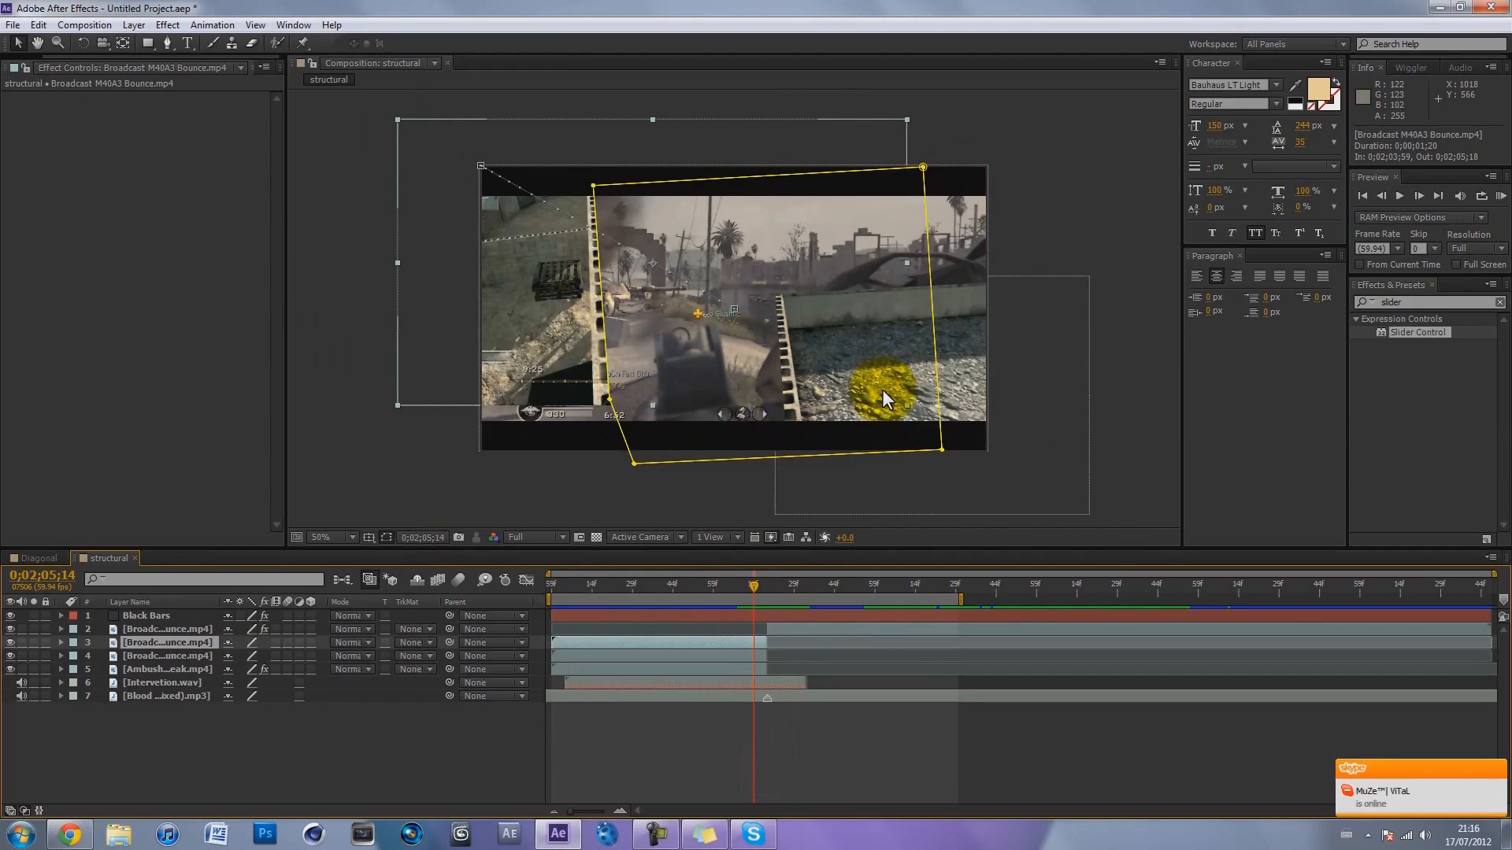
# Step through the structural composition's frames between 0;02;05;14 and the cut at 0;02;05;19 to examine how the masked halves separate.
pyautogui.moveTo(753, 589); pyautogui.dragTo(760, 584)
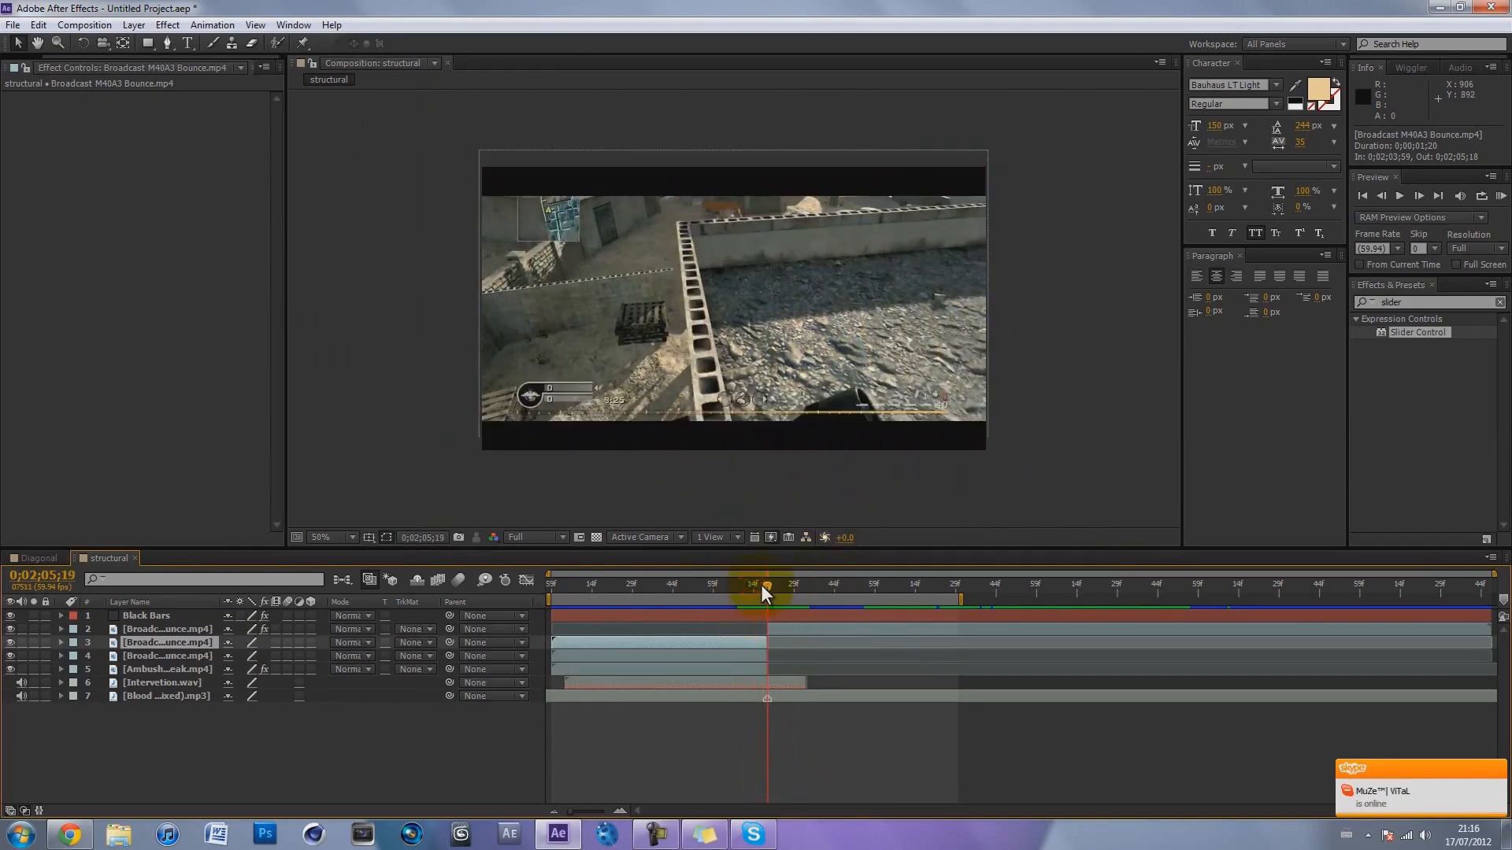
pyautogui.press('pageup')
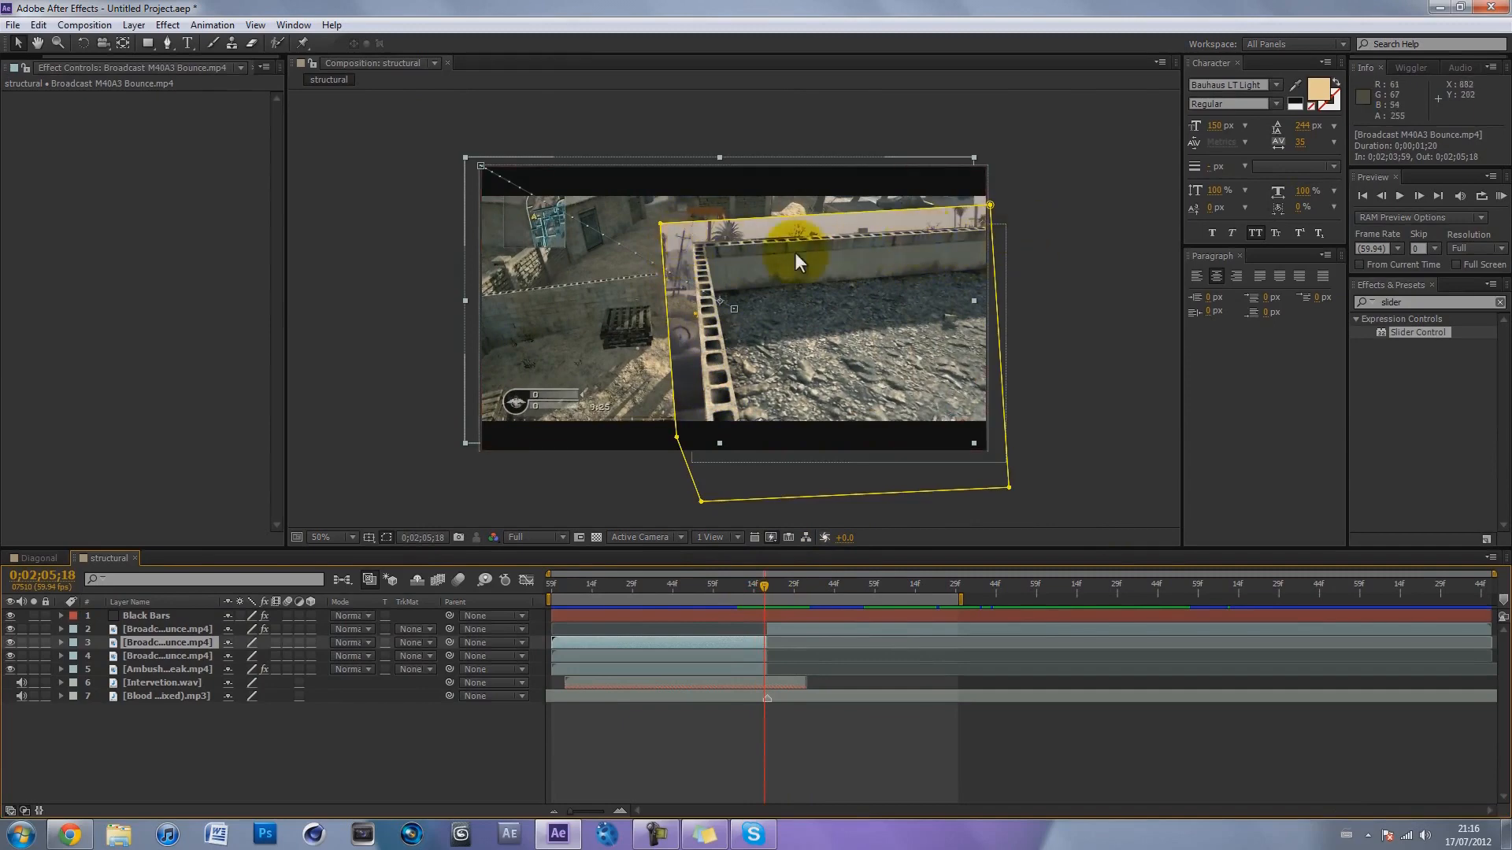
pyautogui.moveTo(708, 584); pyautogui.dragTo(758, 564)
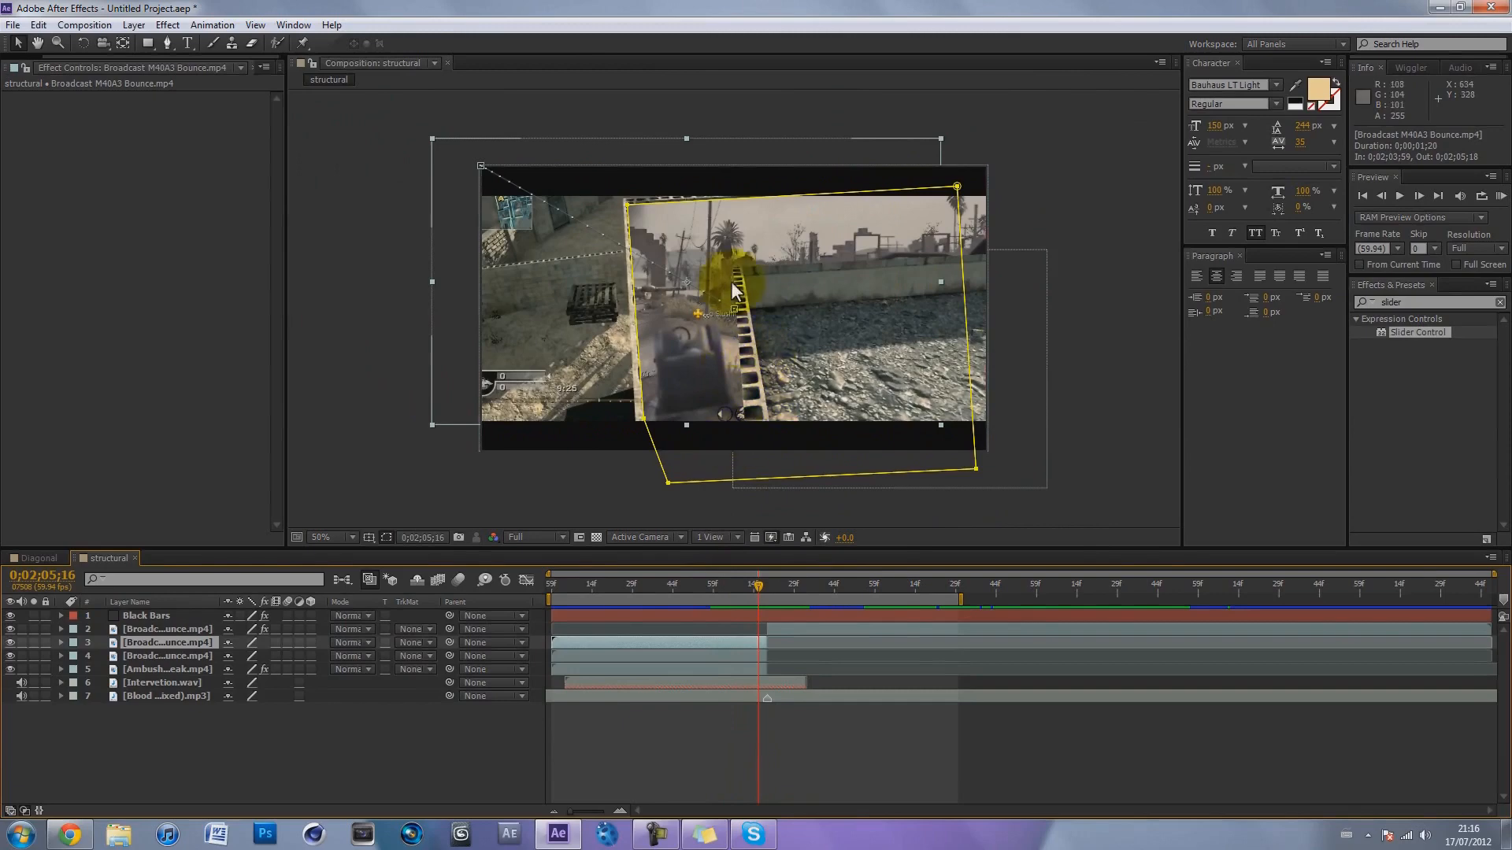
pyautogui.click(753, 584)
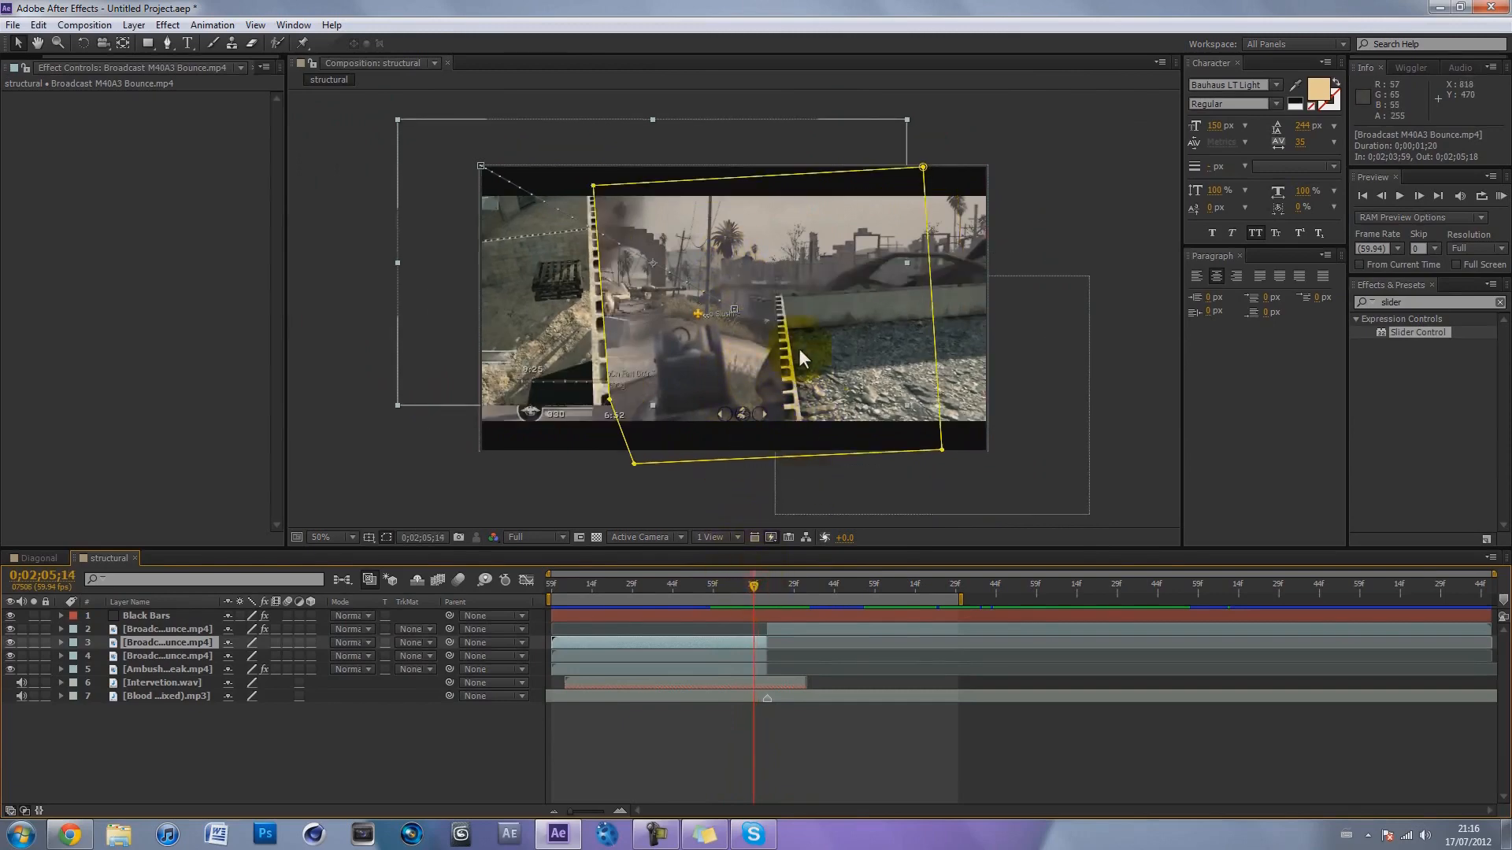
# Deselect the masked layer and run a RAM preview of the structural composition's split transition.
pyautogui.click(830, 721)
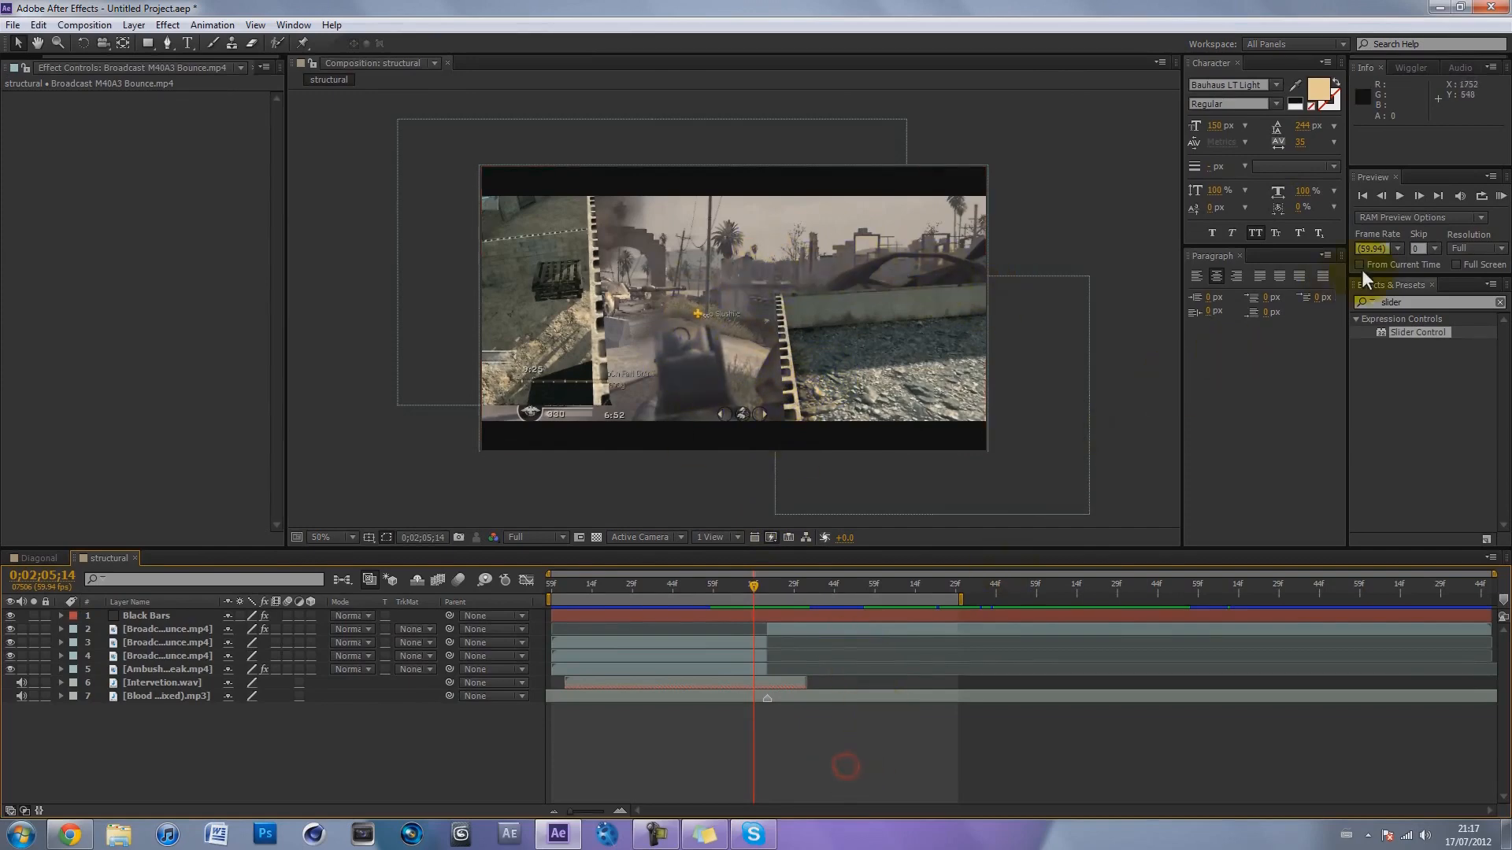
pyautogui.click(1501, 196)
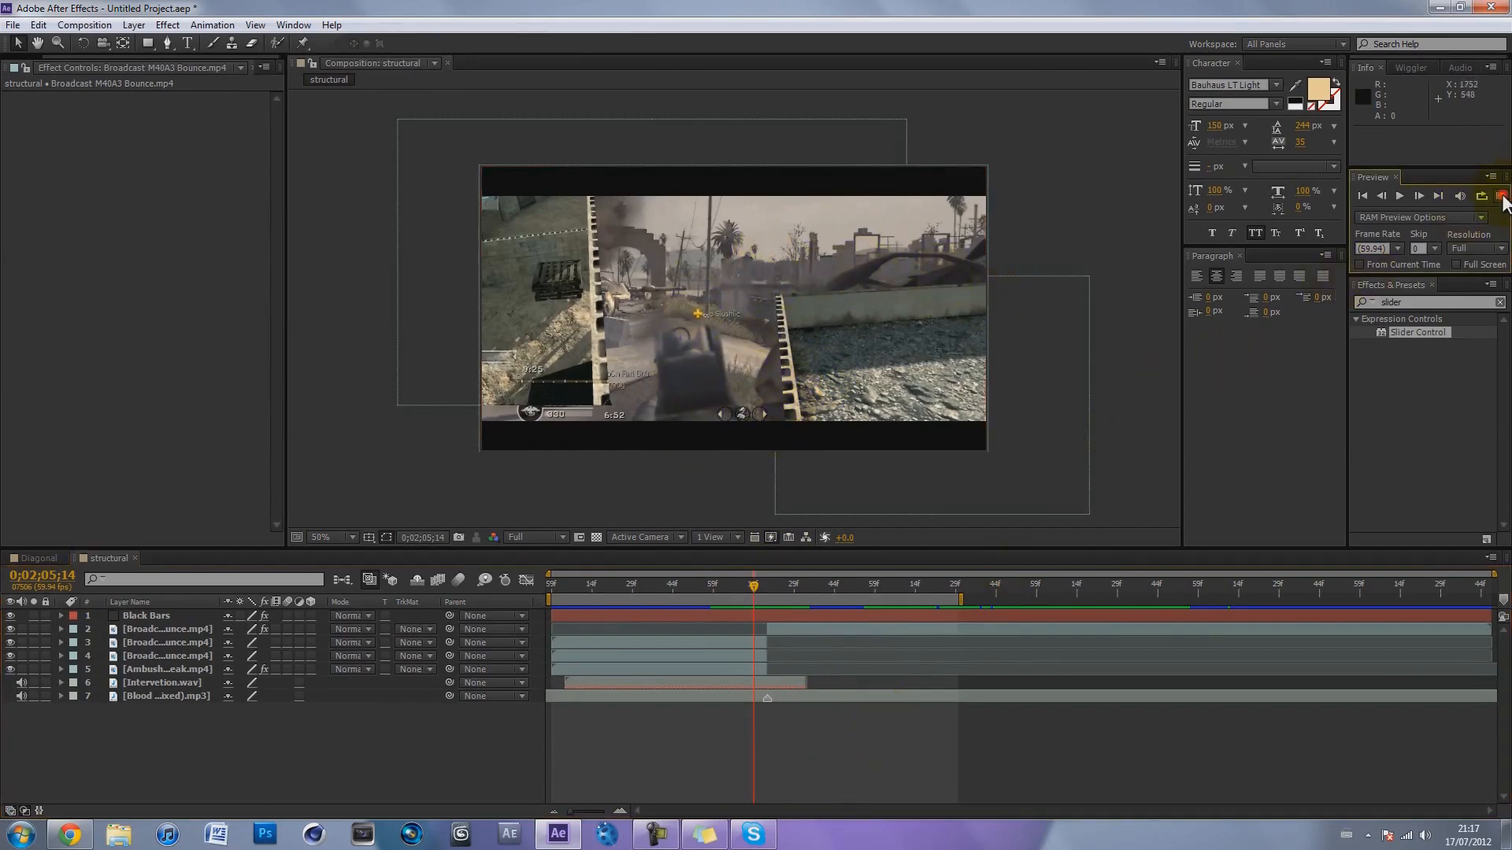
pyautogui.click(1058, 338)
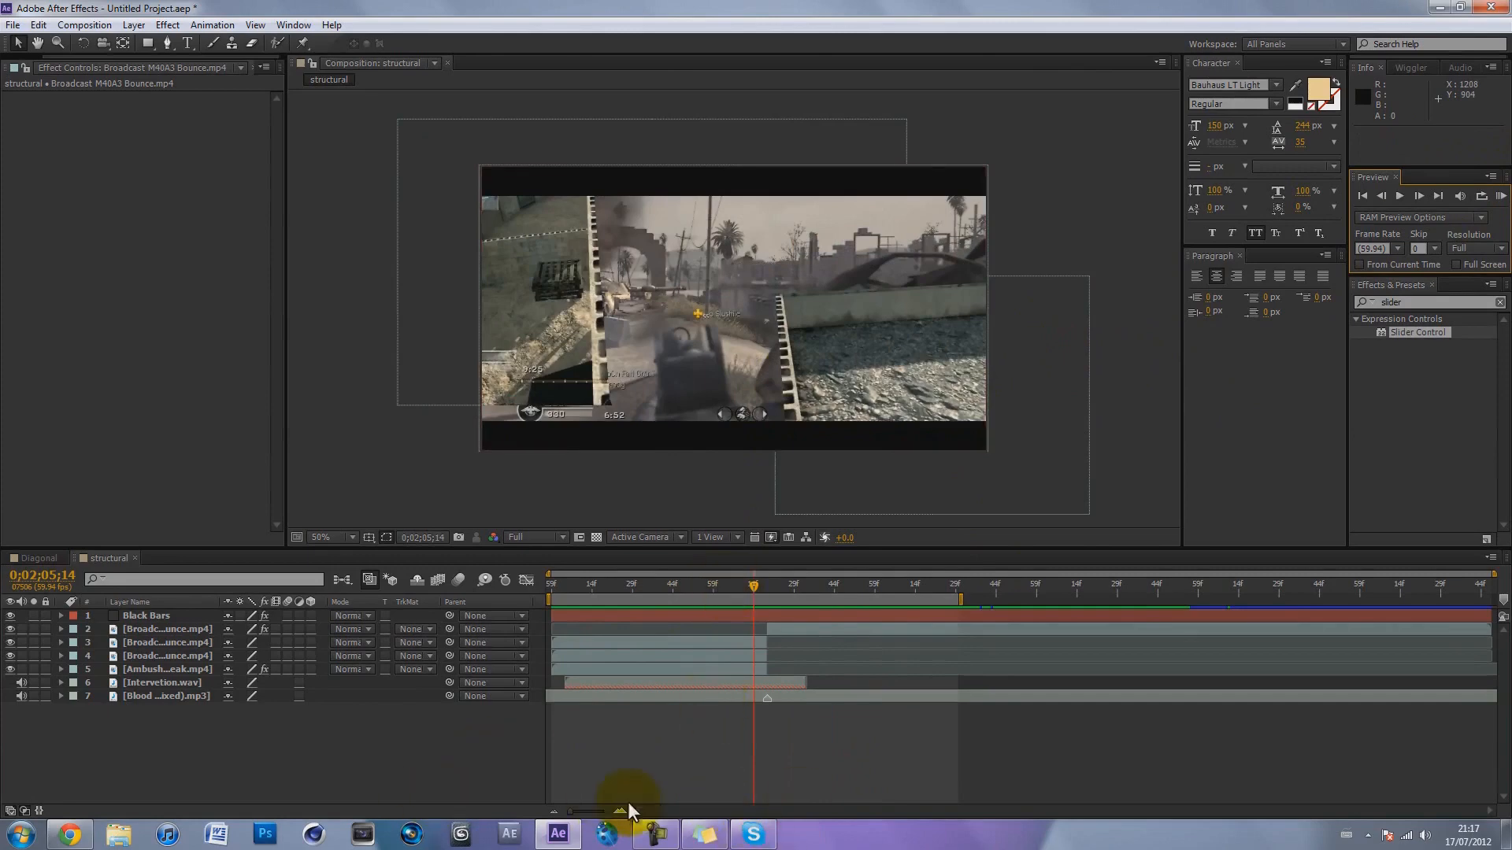
# Minimize the After Effects window to show the desktop.
pyautogui.click(652, 836)
pyautogui.click(652, 836)
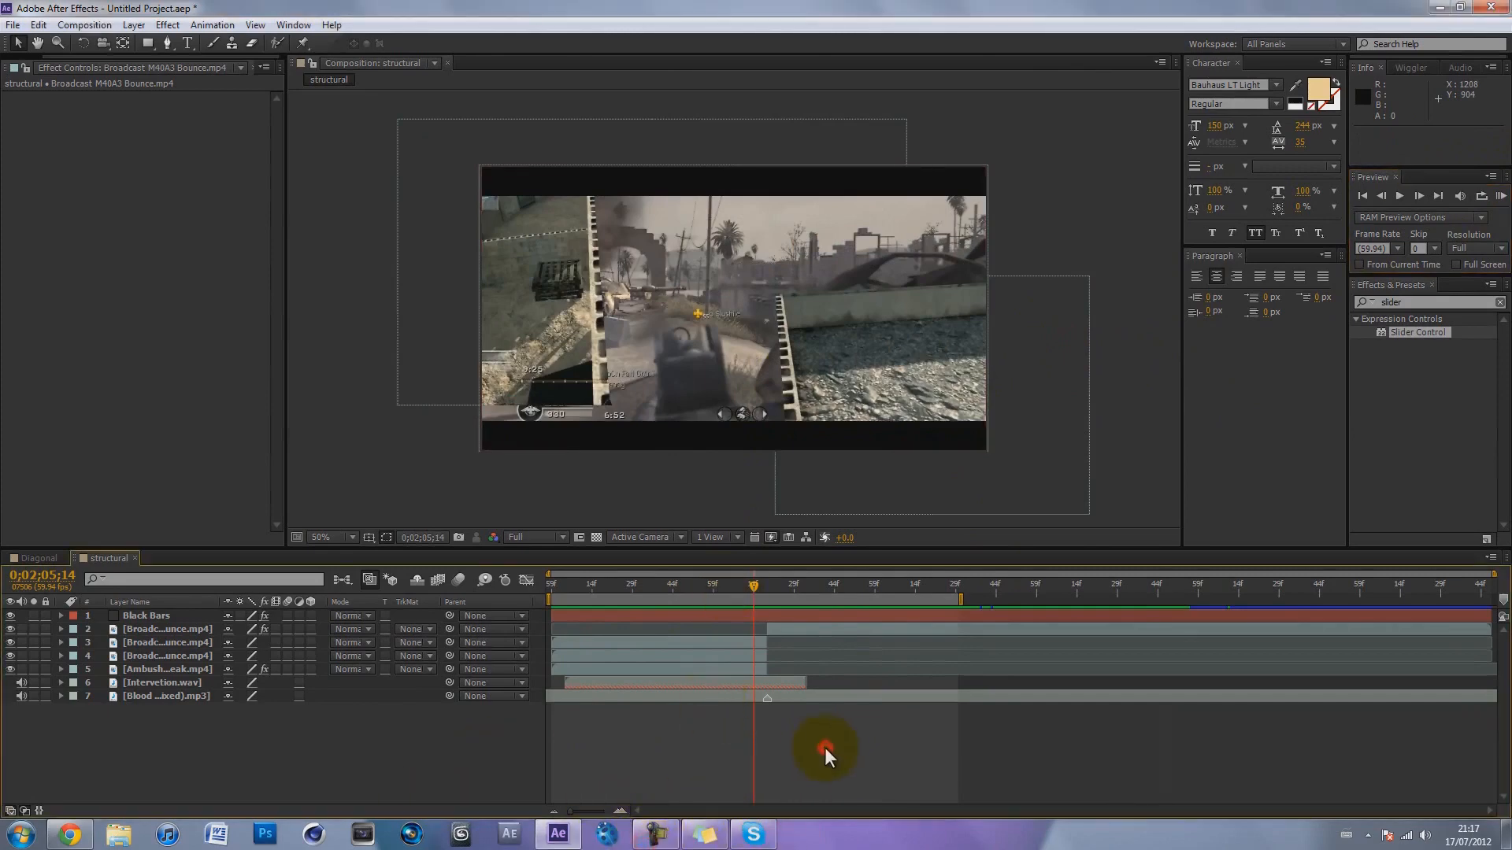
pyautogui.click(1443, 6)
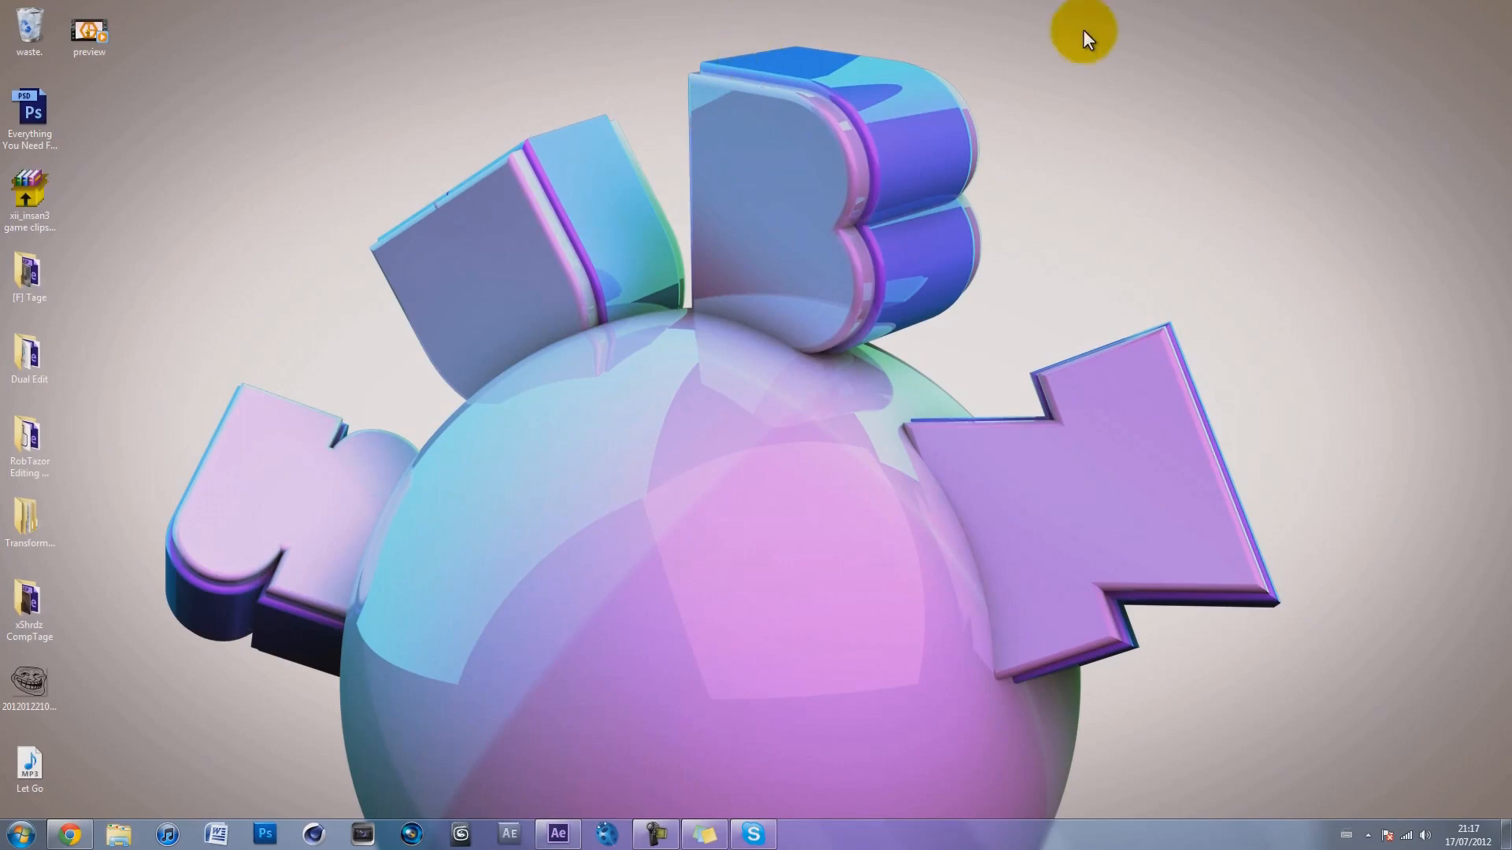
pyautogui.moveTo(1360, 58); pyautogui.dragTo(431, 134)
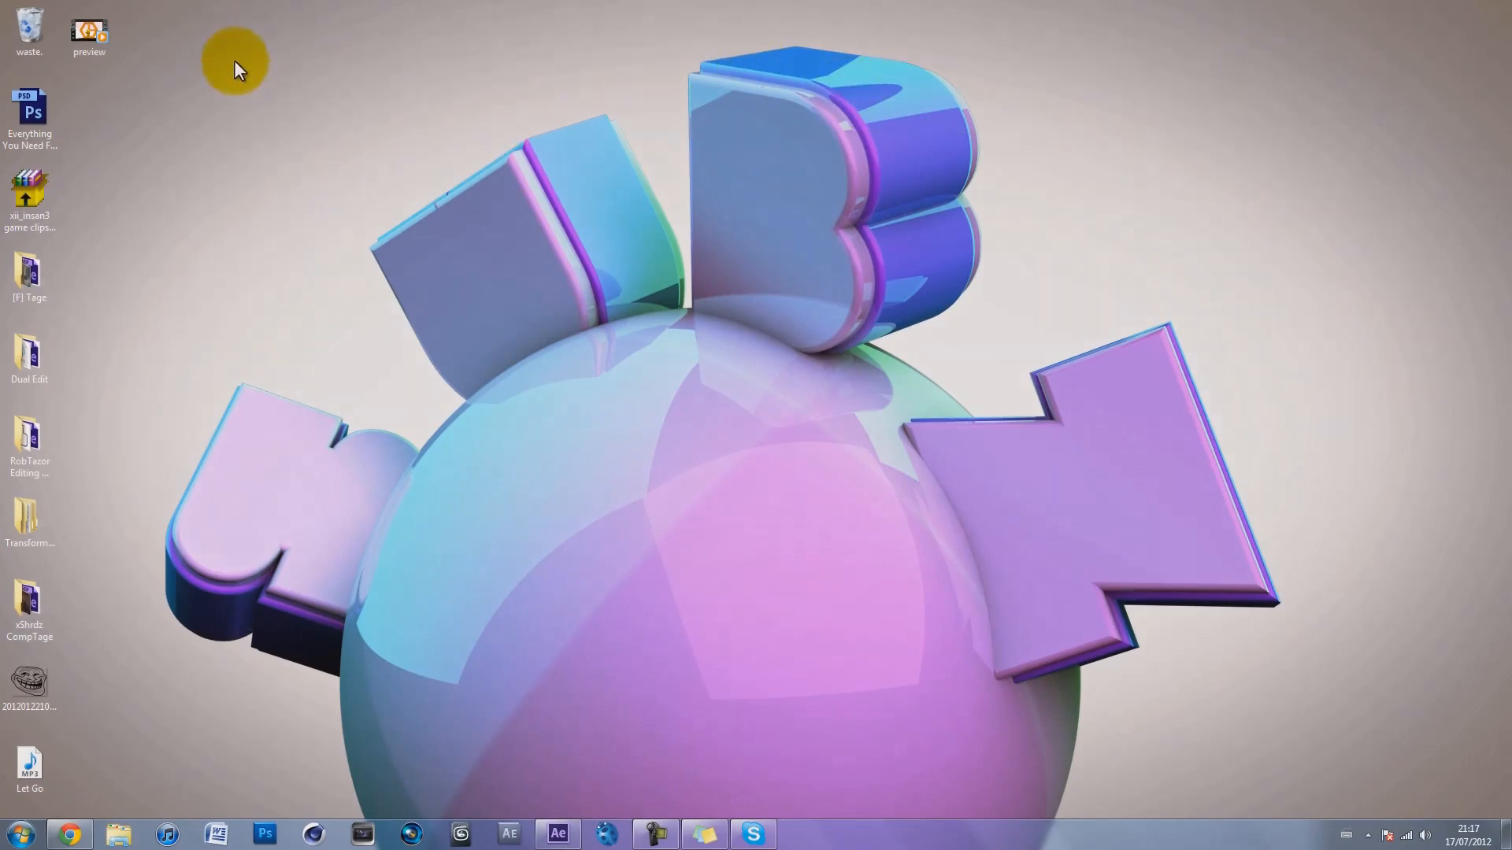